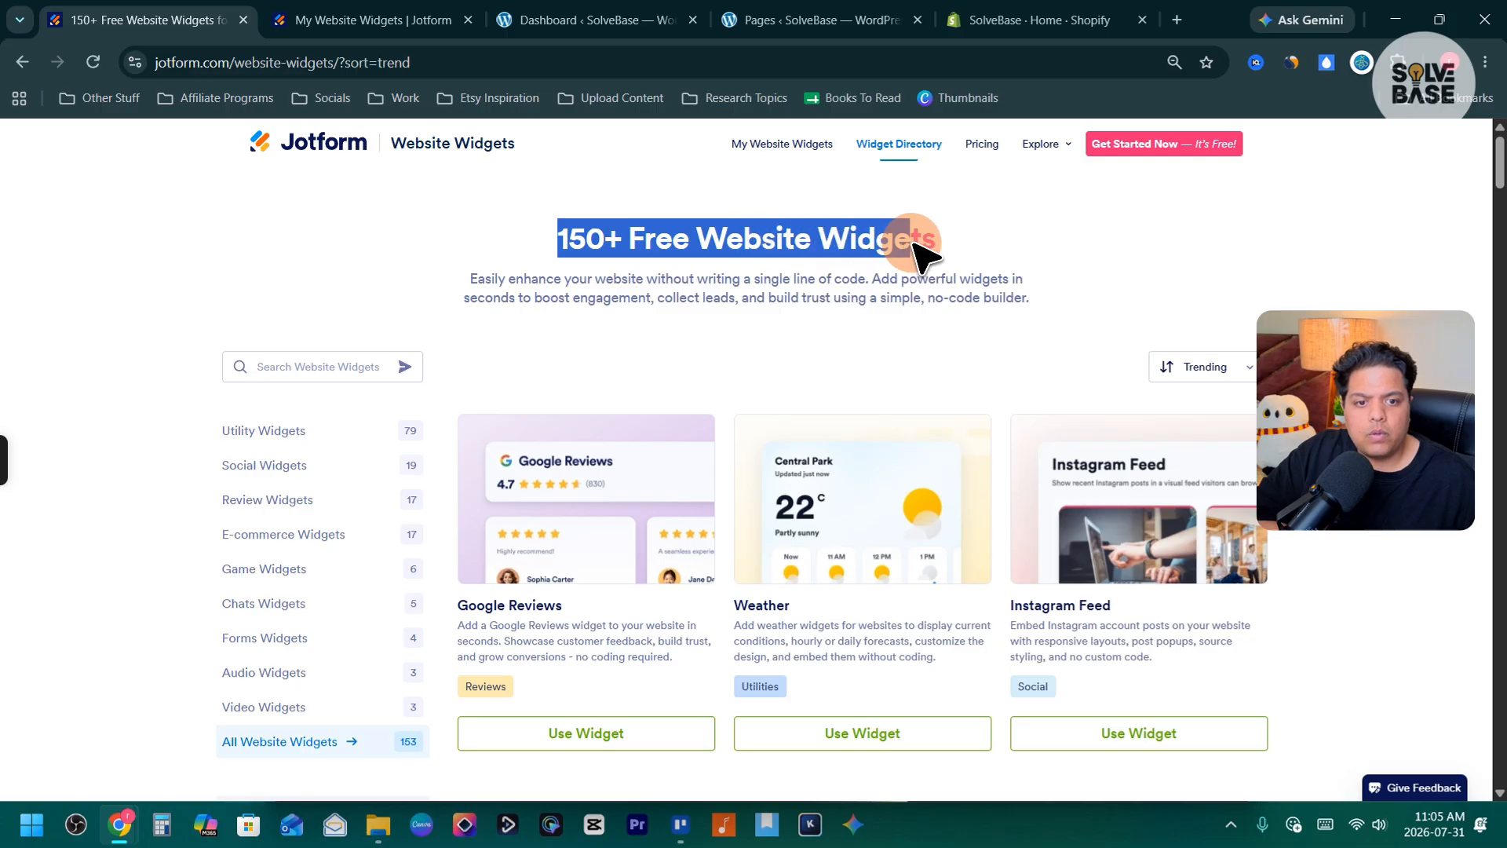
Browse the directory of free website widgets to see which types are offered.
{"action": "left_click", "coordinate": [784, 310]}
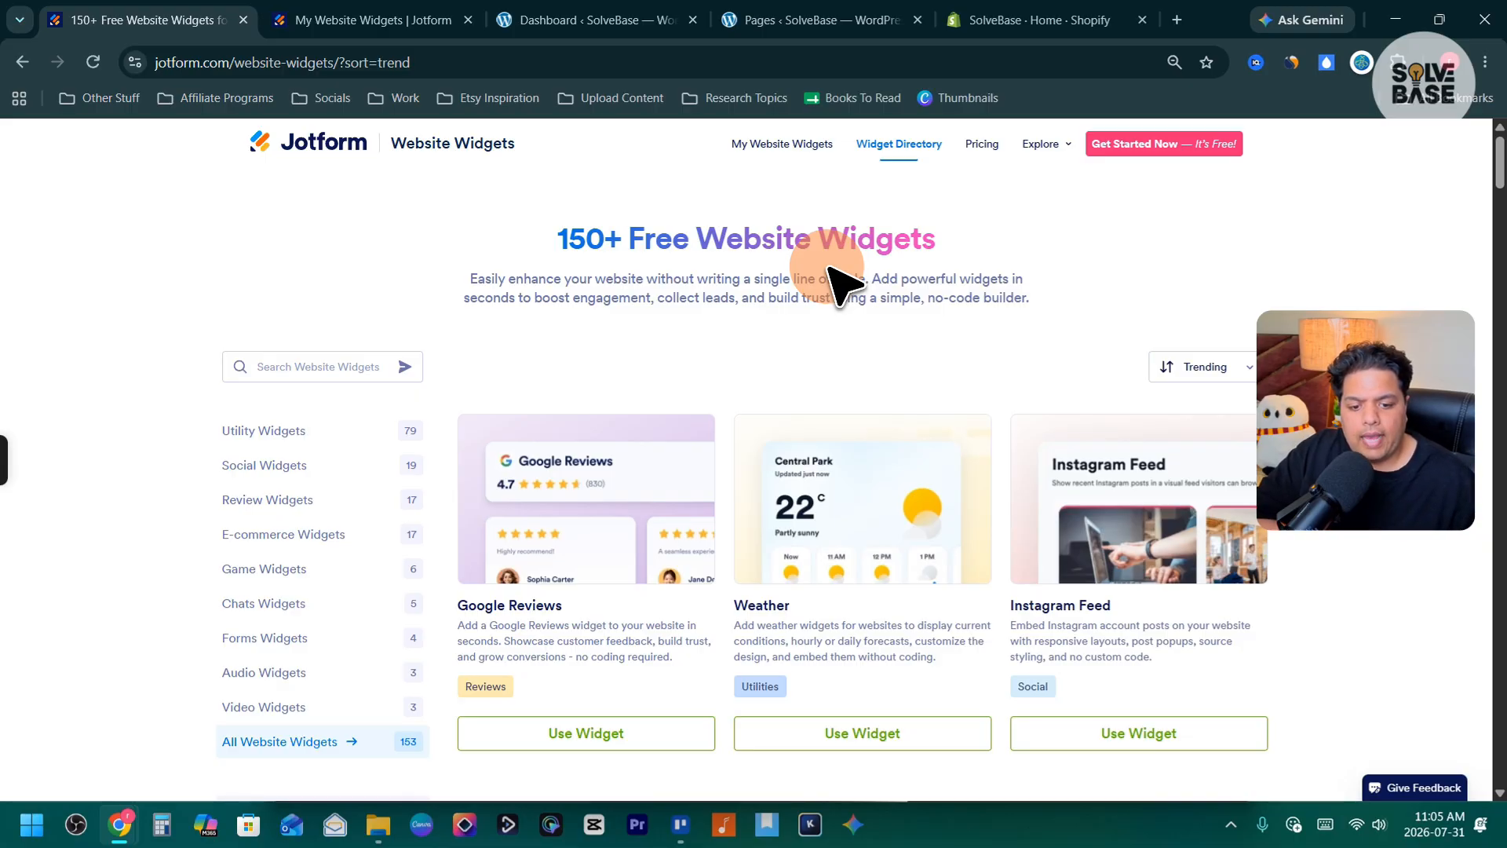
{"action": "mouse_move", "coordinate": [567, 483]}
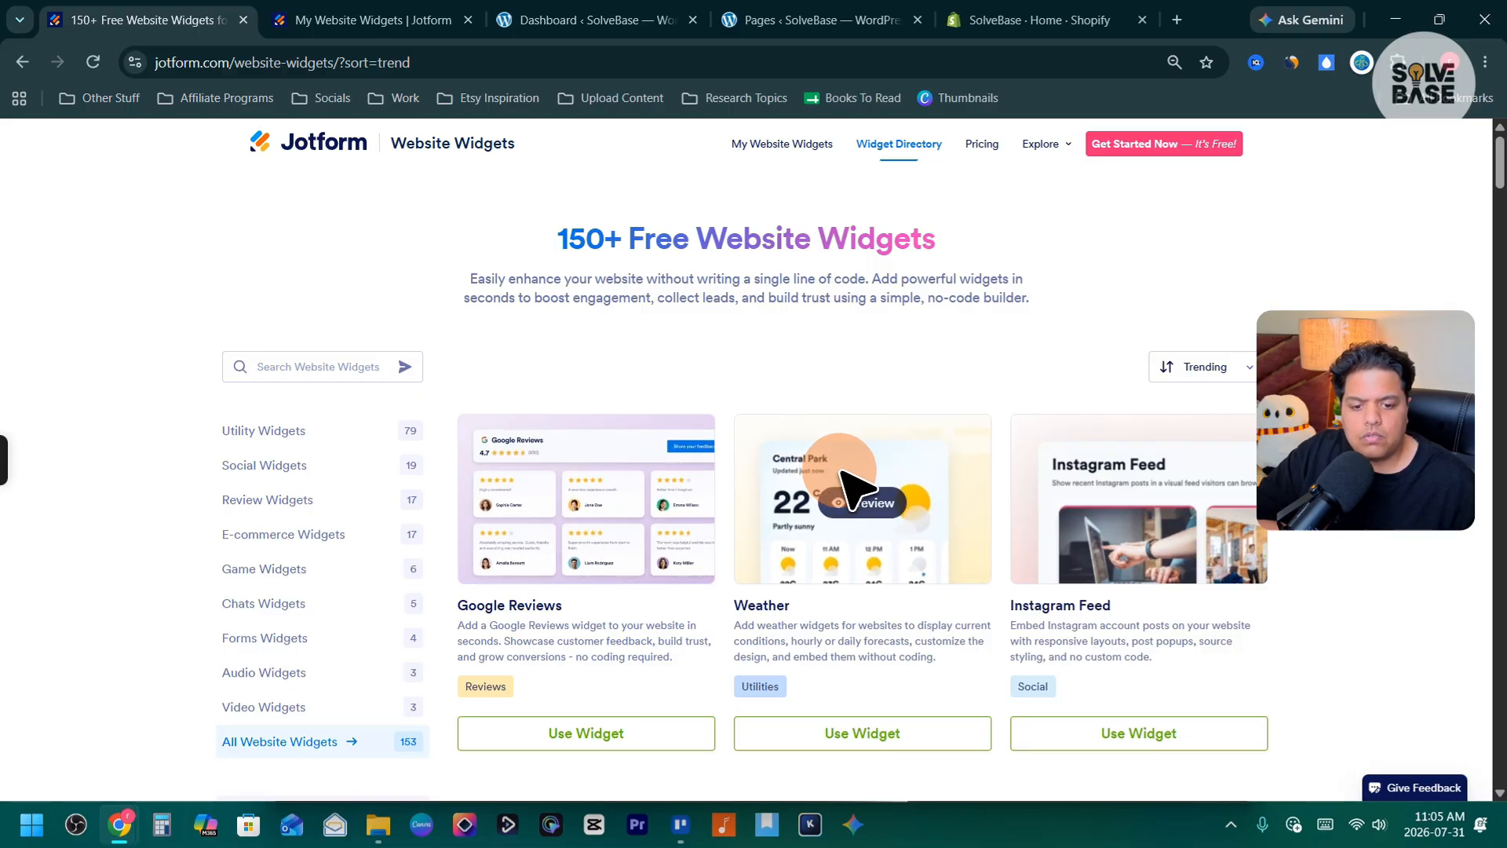
{"action": "scroll", "coordinate": [864, 408], "scroll_direction": "down", "scroll_amount": 1}
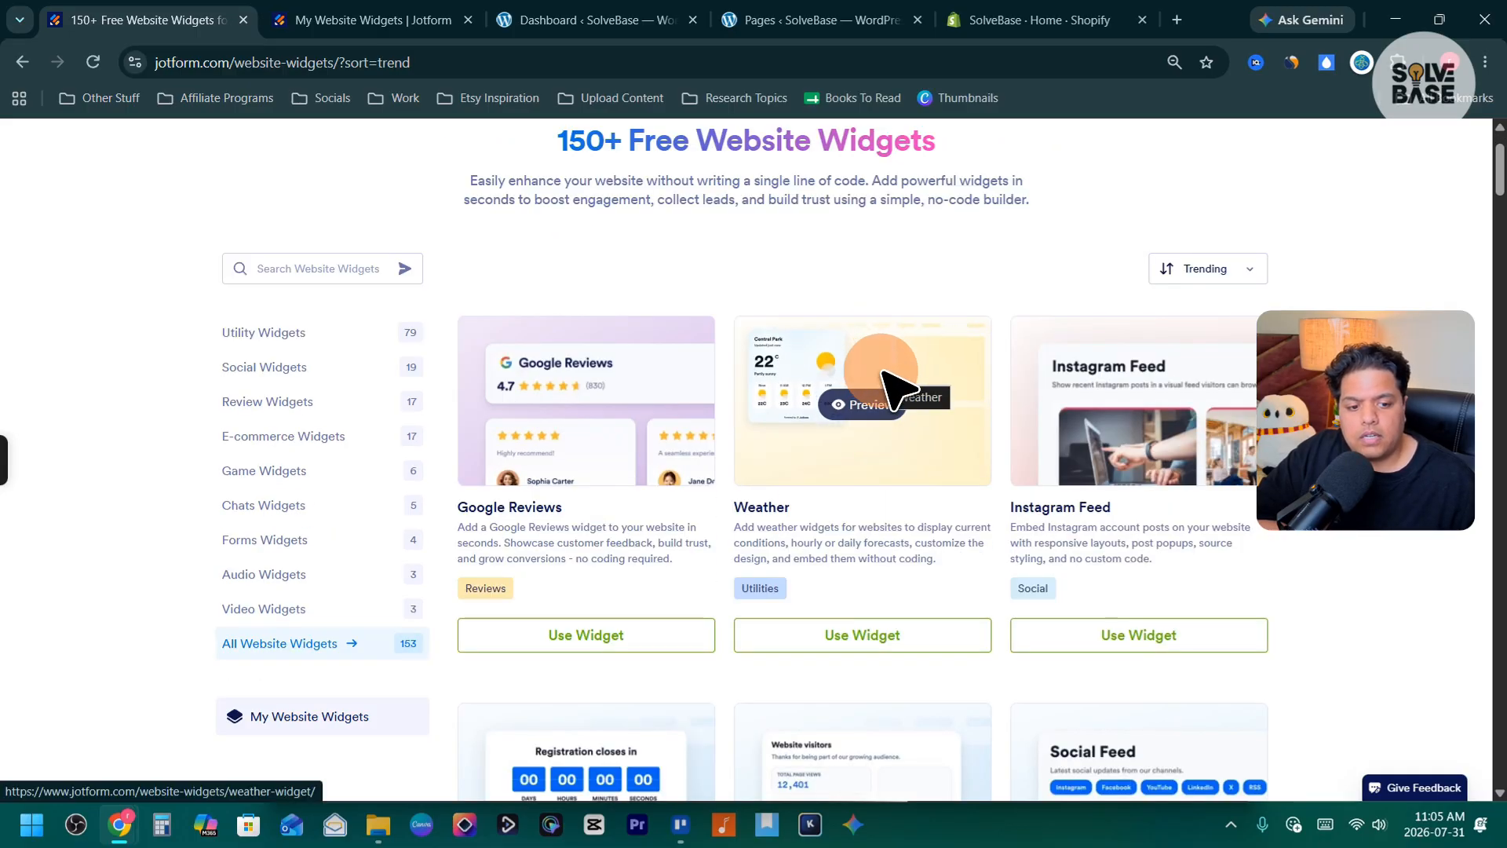
{"action": "scroll", "coordinate": [926, 369], "scroll_direction": "down", "scroll_amount": 2}
{"action": "scroll", "coordinate": [808, 455], "scroll_direction": "down", "scroll_amount": 7}
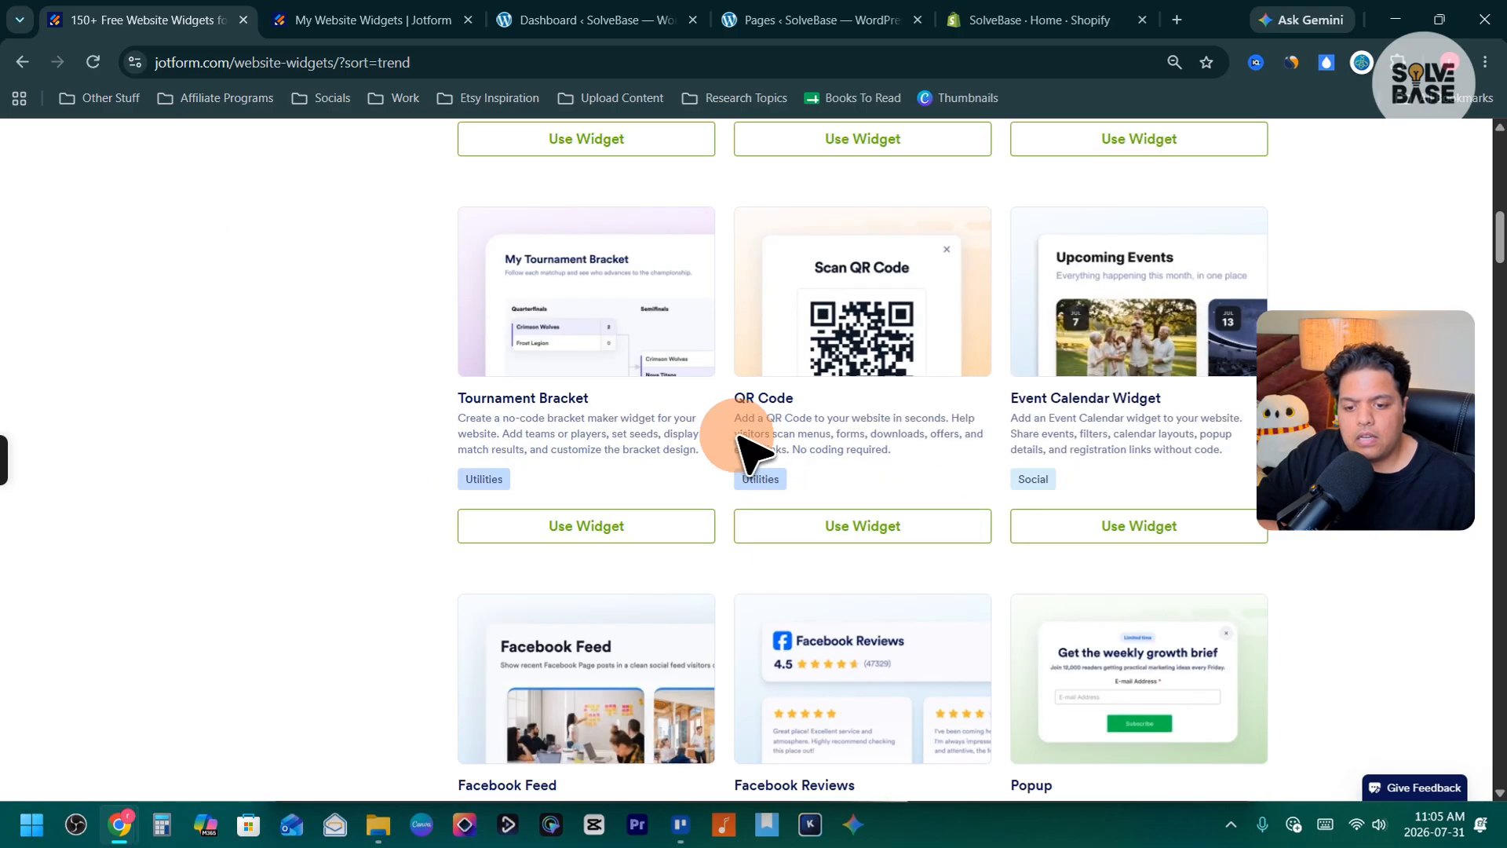
{"action": "scroll", "coordinate": [738, 448], "scroll_direction": "down", "scroll_amount": 6}
{"action": "mouse_move", "coordinate": [598, 512]}
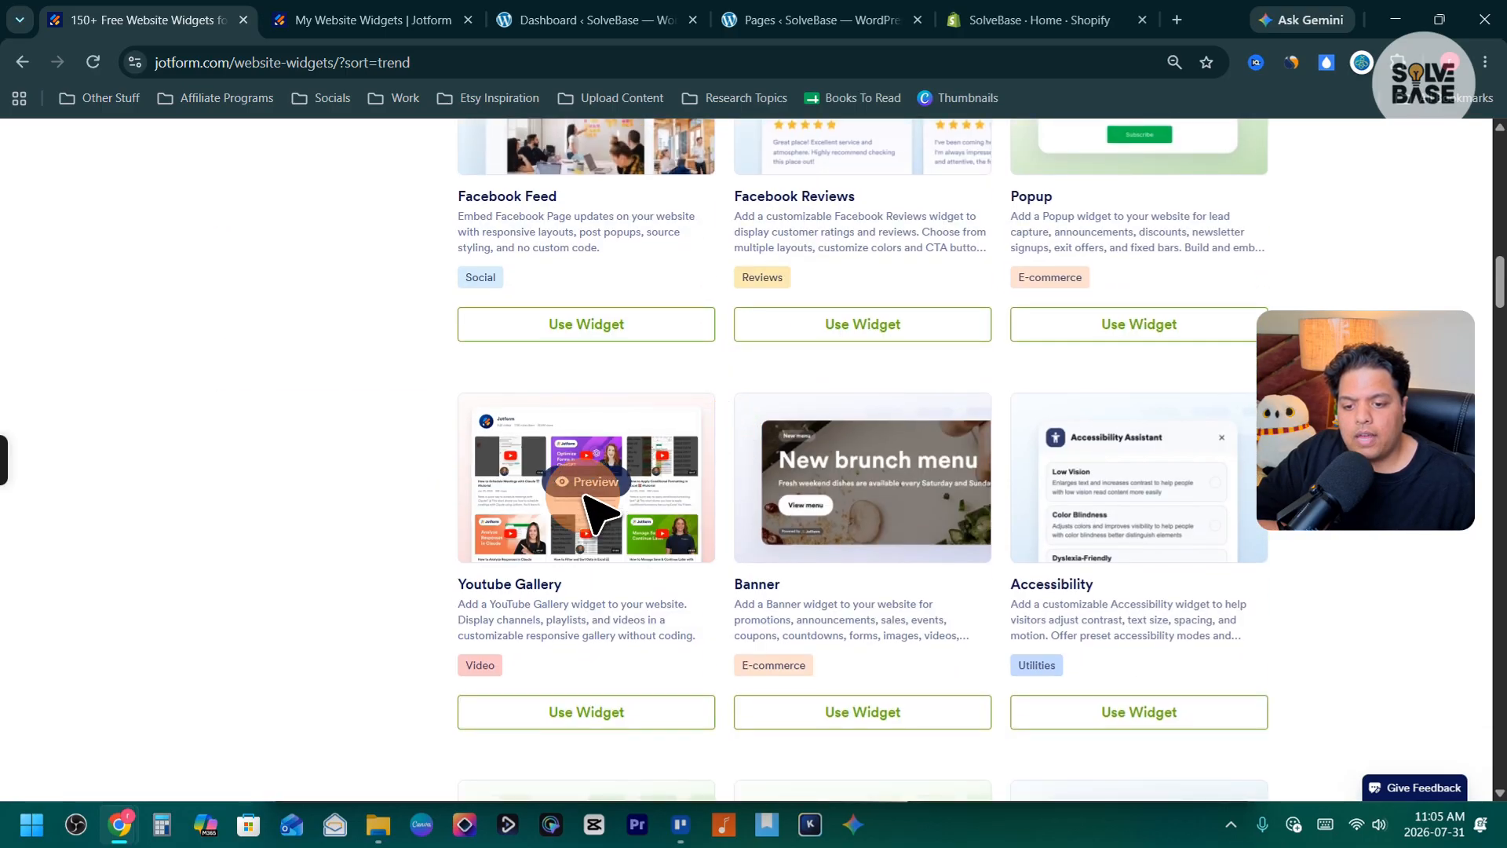
{"action": "scroll", "coordinate": [707, 452], "scroll_direction": "up", "scroll_amount": 15}
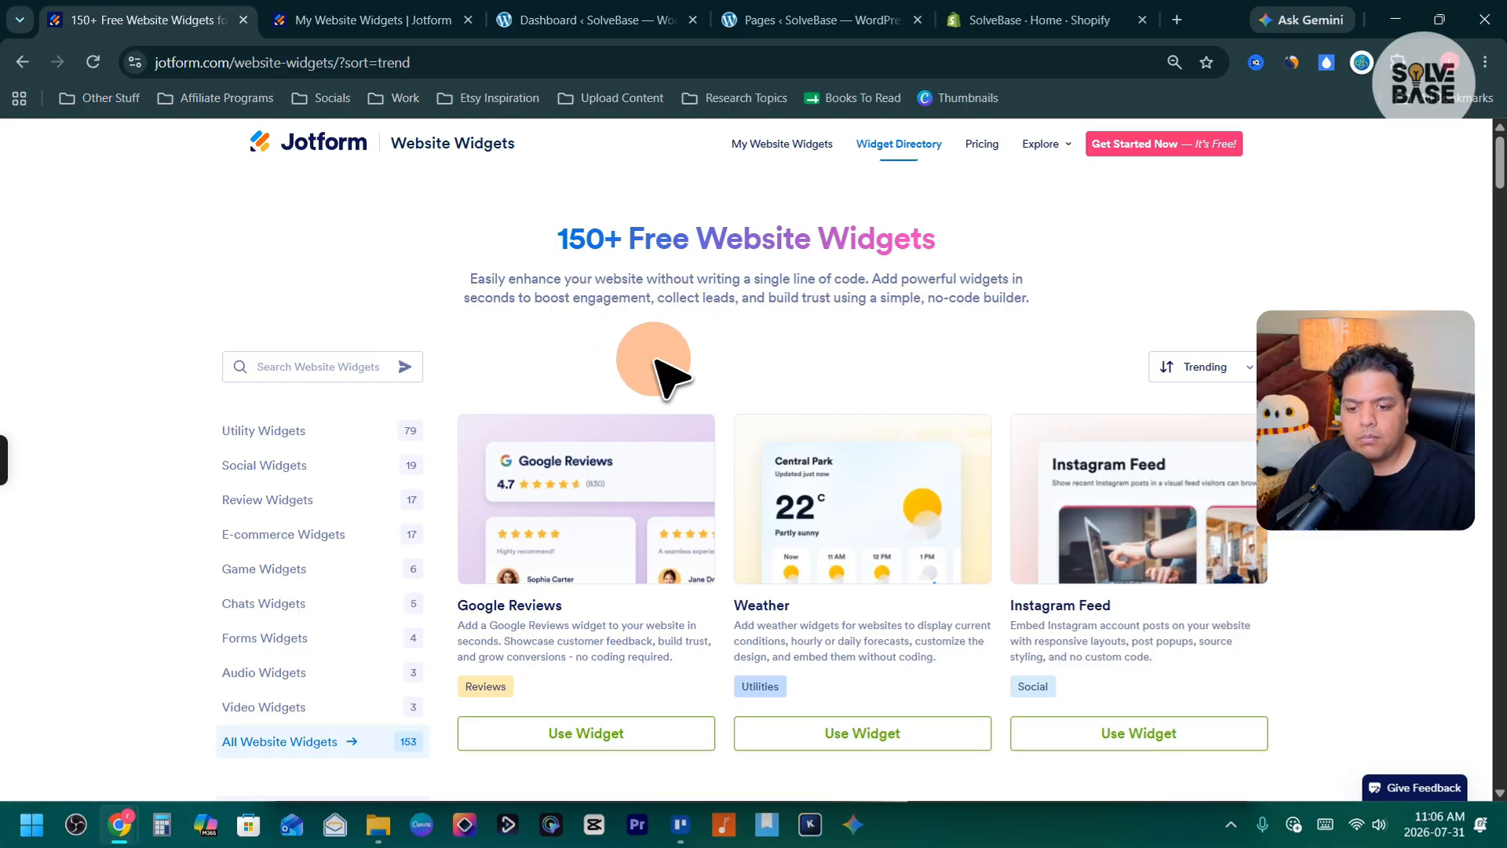
Open the YouTube Gallery widget from the directory and go to its General settings.
{"action": "scroll", "coordinate": [671, 363], "scroll_direction": "down", "scroll_amount": 12}
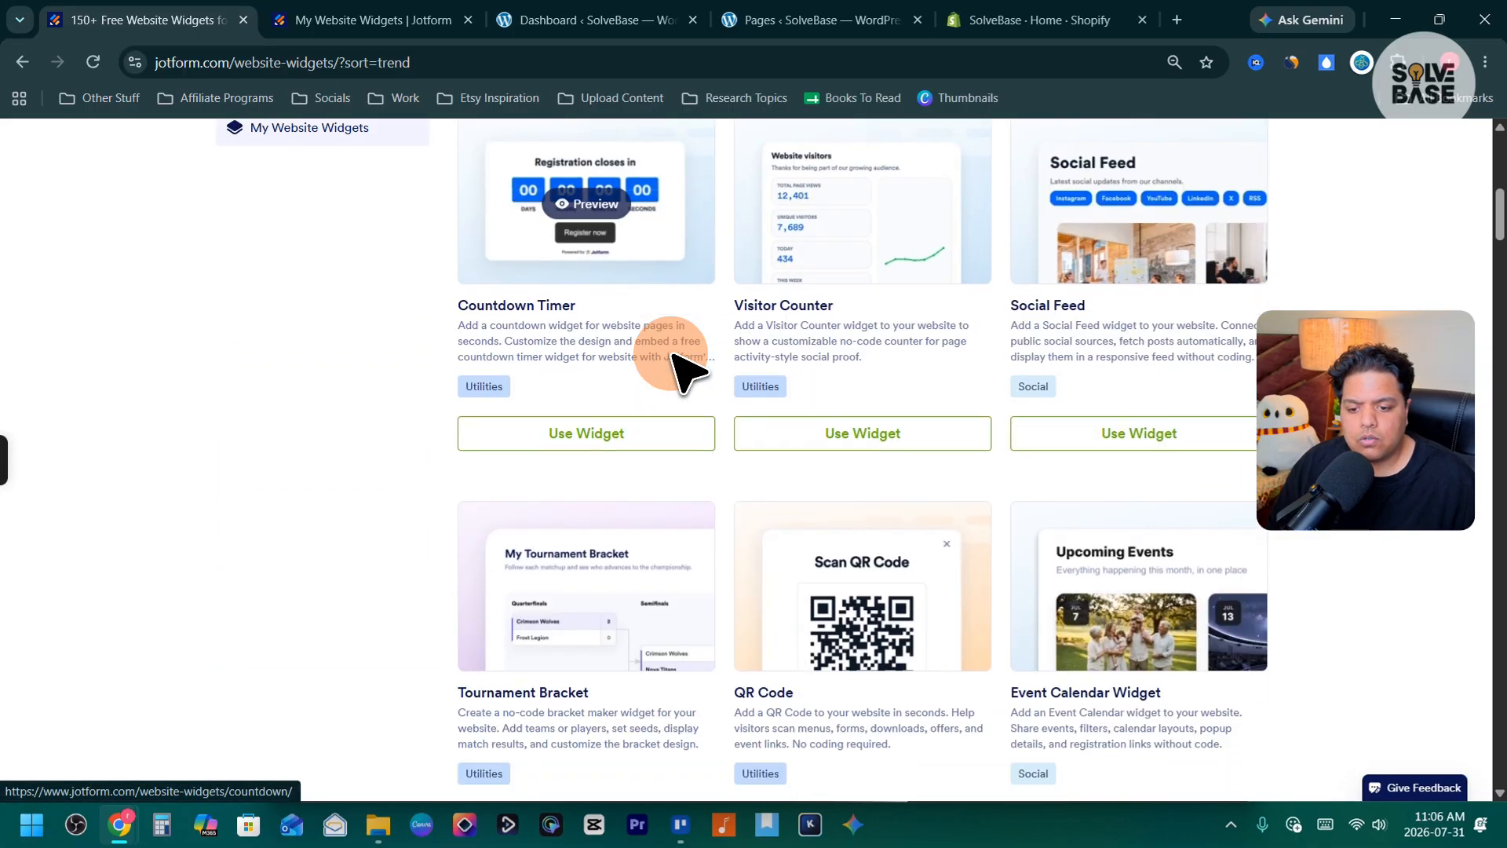
{"action": "scroll", "coordinate": [673, 357], "scroll_direction": "down", "scroll_amount": 9}
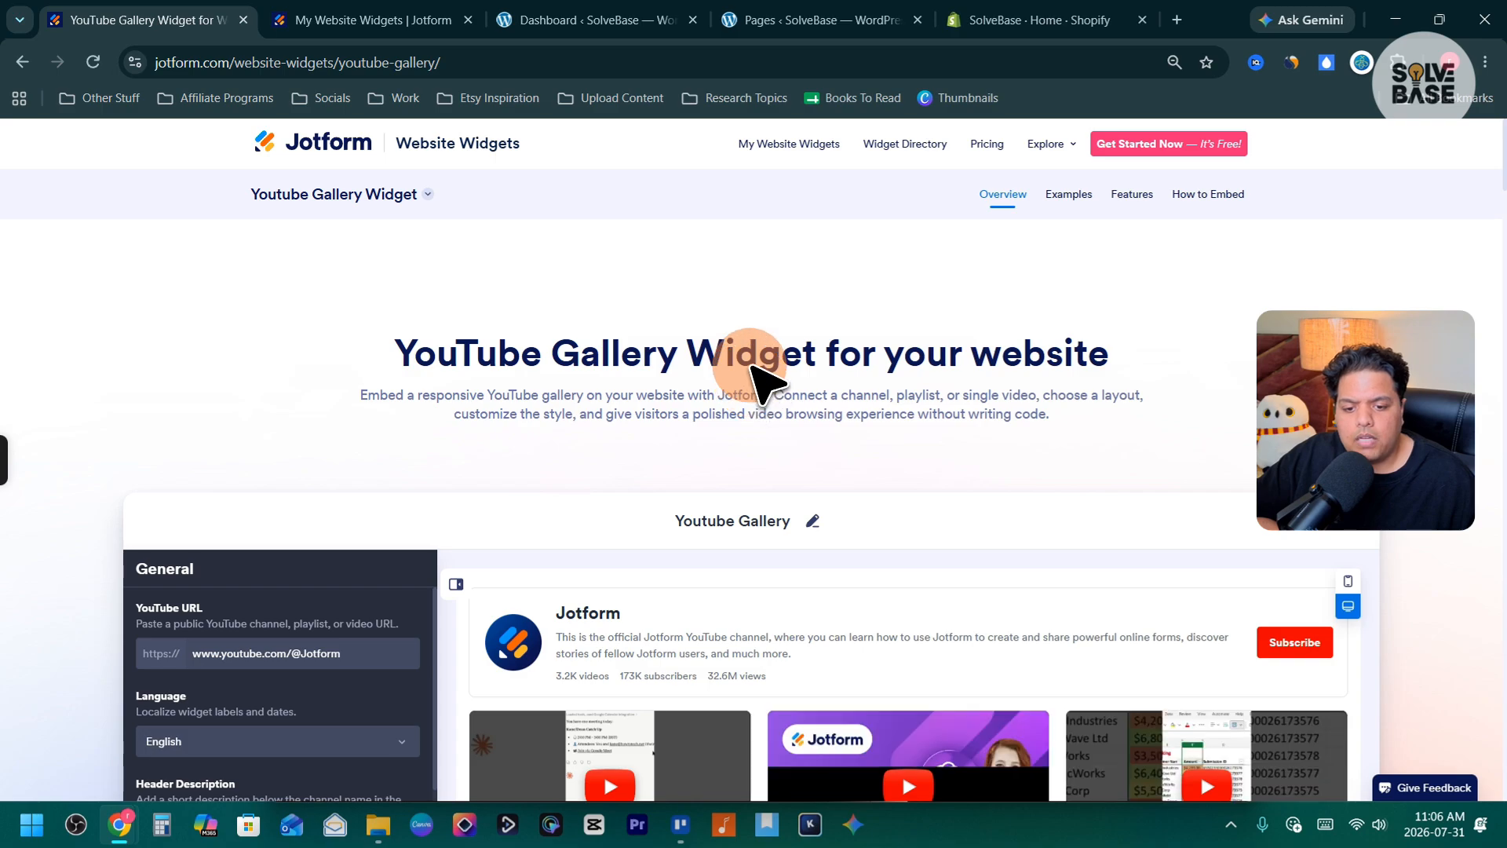
{"action": "scroll", "coordinate": [755, 377], "scroll_direction": "down", "scroll_amount": 3}
{"action": "scroll", "coordinate": [754, 365], "scroll_direction": "down", "scroll_amount": 1}
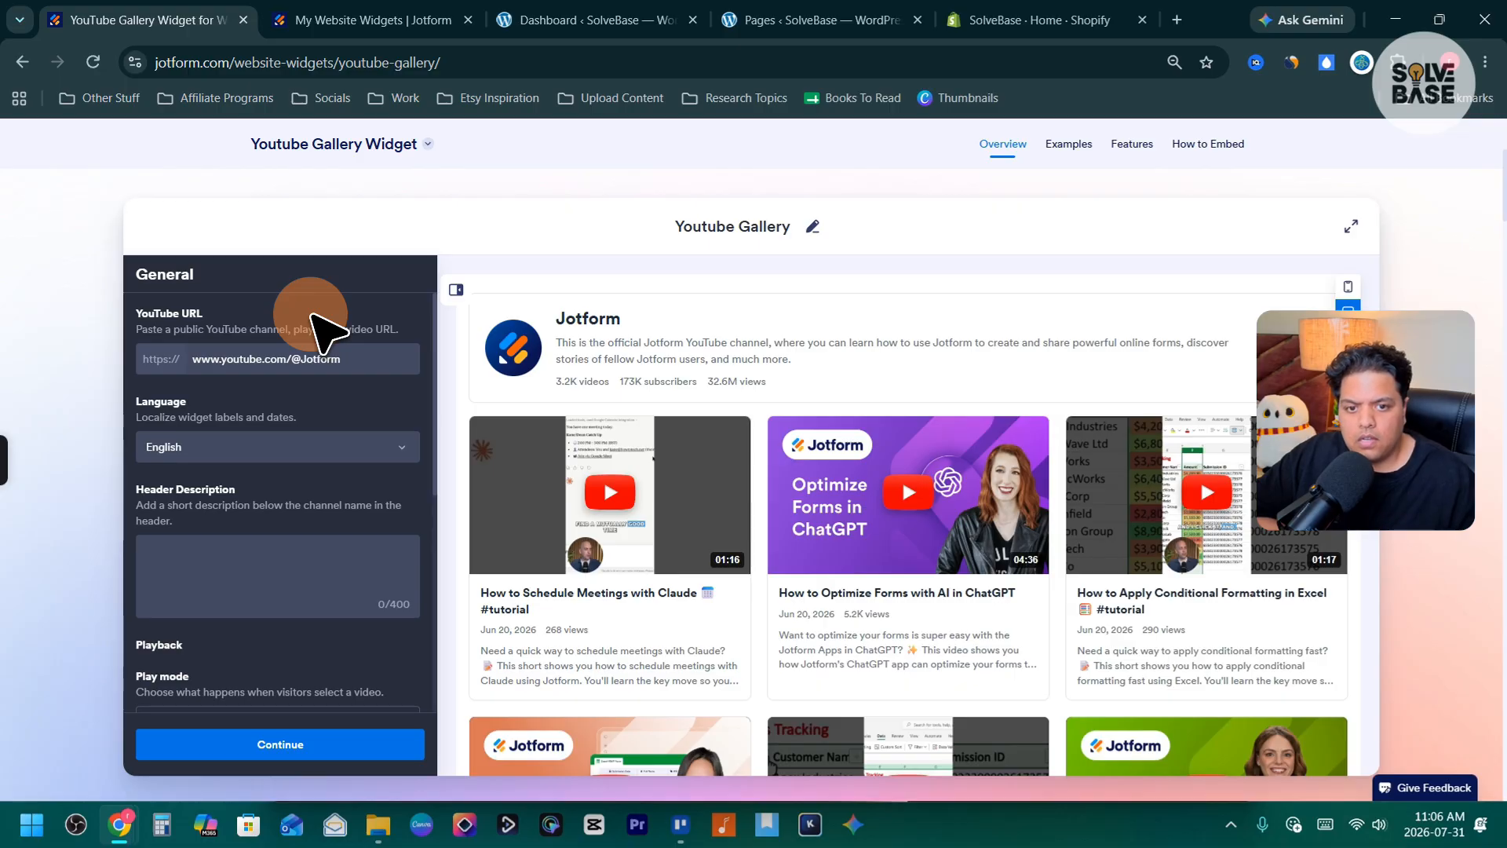
{"action": "left_click", "coordinate": [267, 360]}
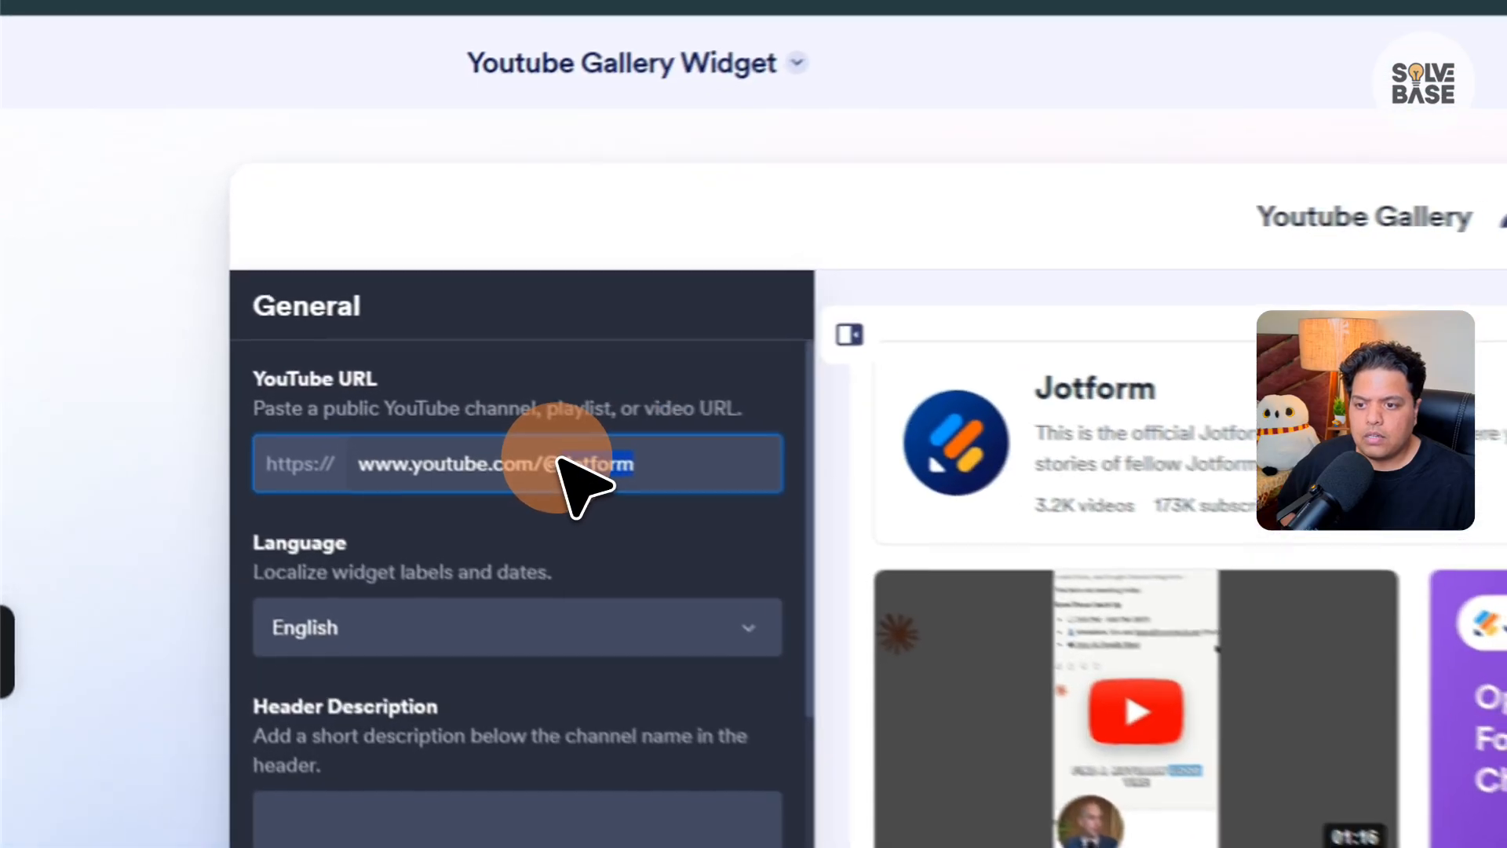
{"action": "key", "text": "BackSpace"}
{"action": "key", "text": "BackSpace"}
{"action": "key", "text": "BackSpace"}
{"action": "key", "text": "BackSpace"}
{"action": "key", "text": "BackSpace"}
{"action": "key", "text": "BackSpace"}
{"action": "key", "text": "BackSpace"}
{"action": "type", "text": "S"}
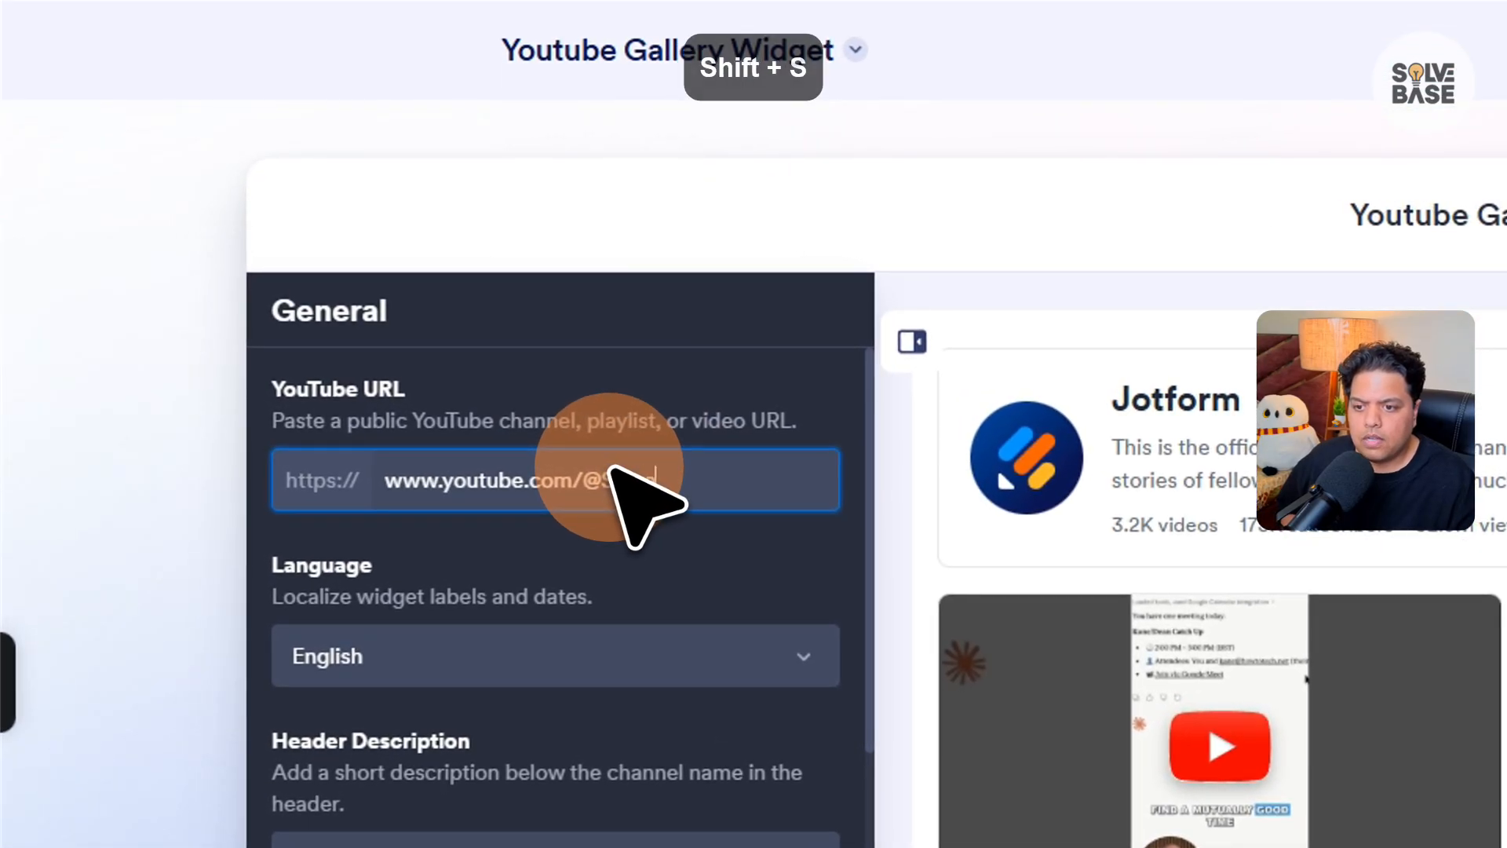
{"action": "type", "text": "olveBase"}
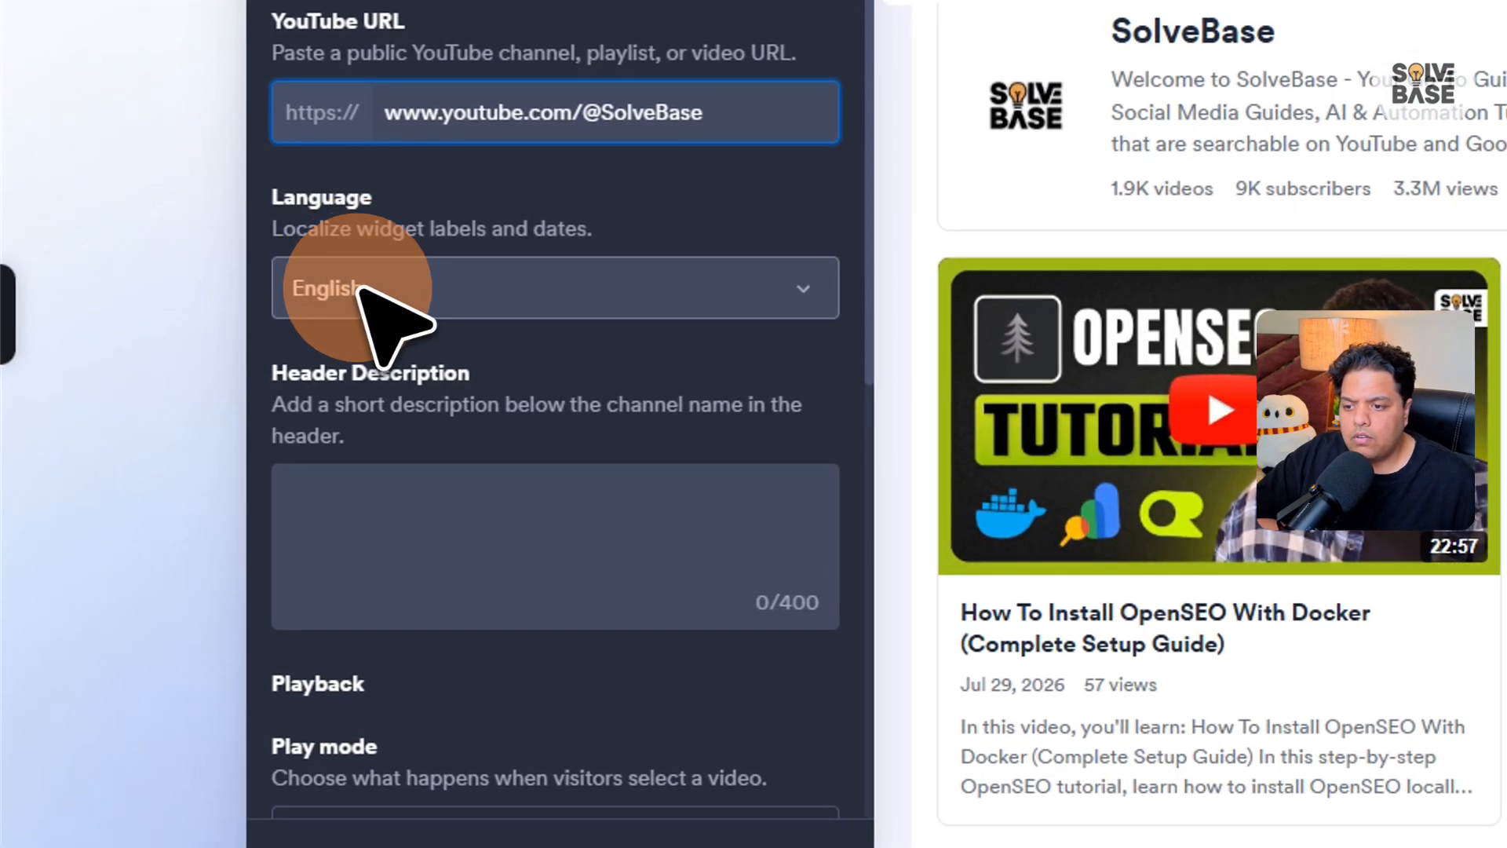
Try Deutsch and Italiano as the widget language and set it back to English.
{"action": "left_click", "coordinate": [389, 290]}
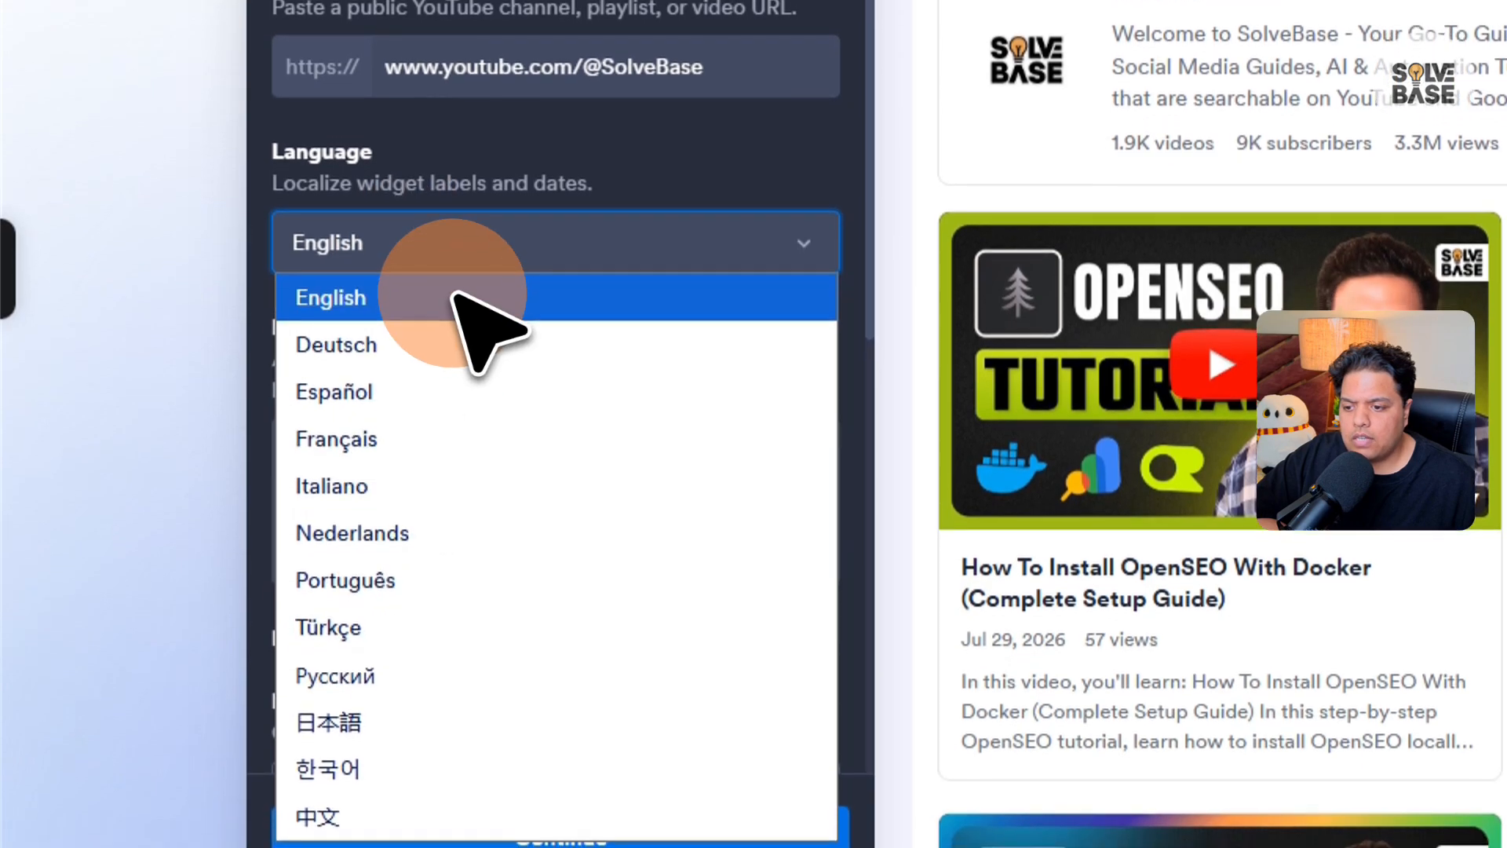
{"action": "left_click", "coordinate": [400, 347]}
{"action": "left_click", "coordinate": [490, 247]}
{"action": "left_click", "coordinate": [452, 474]}
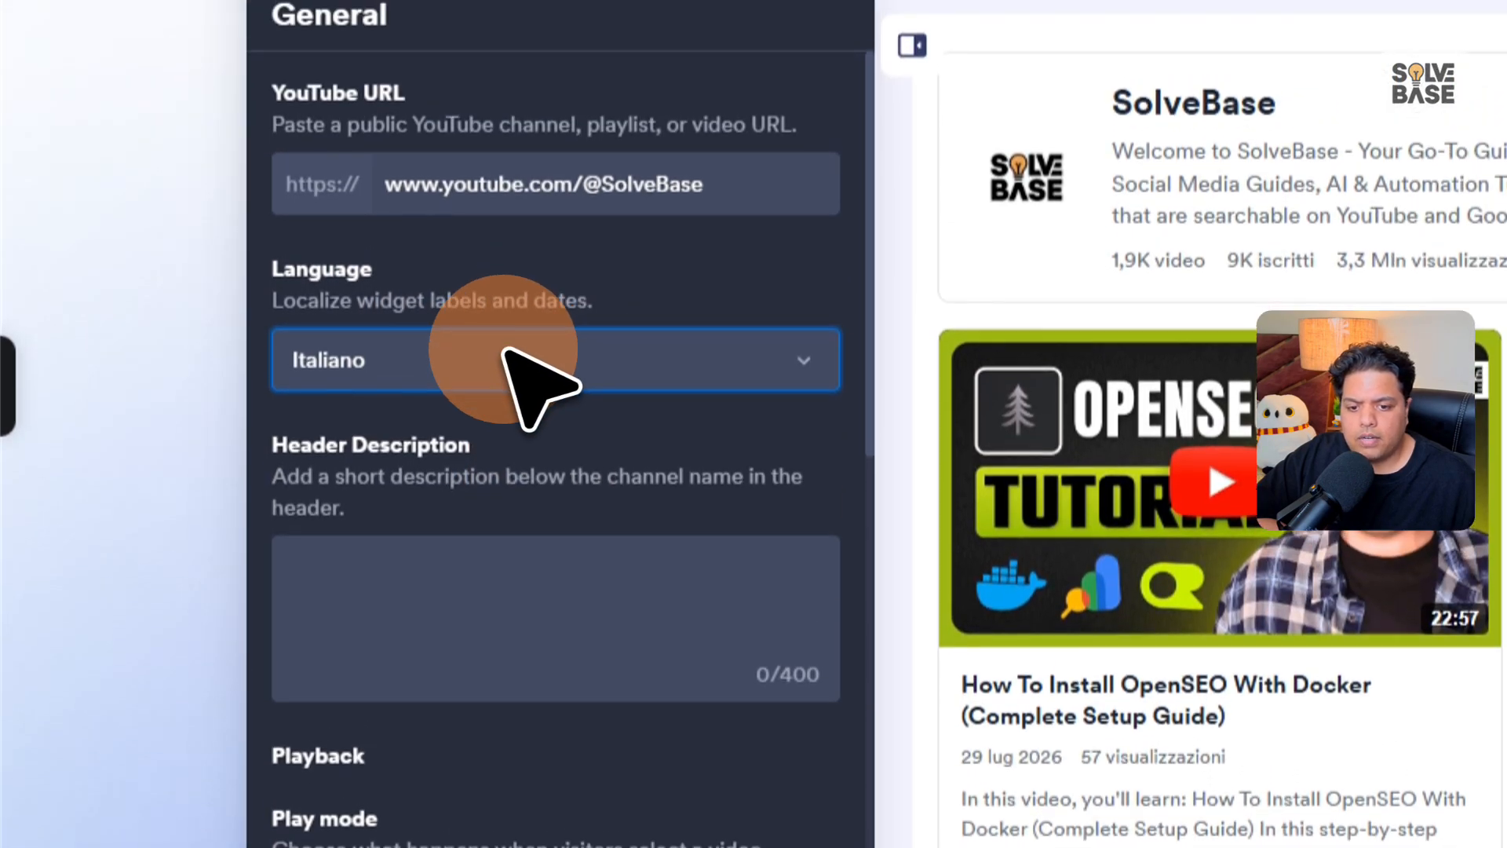
{"action": "left_click", "coordinate": [495, 236]}
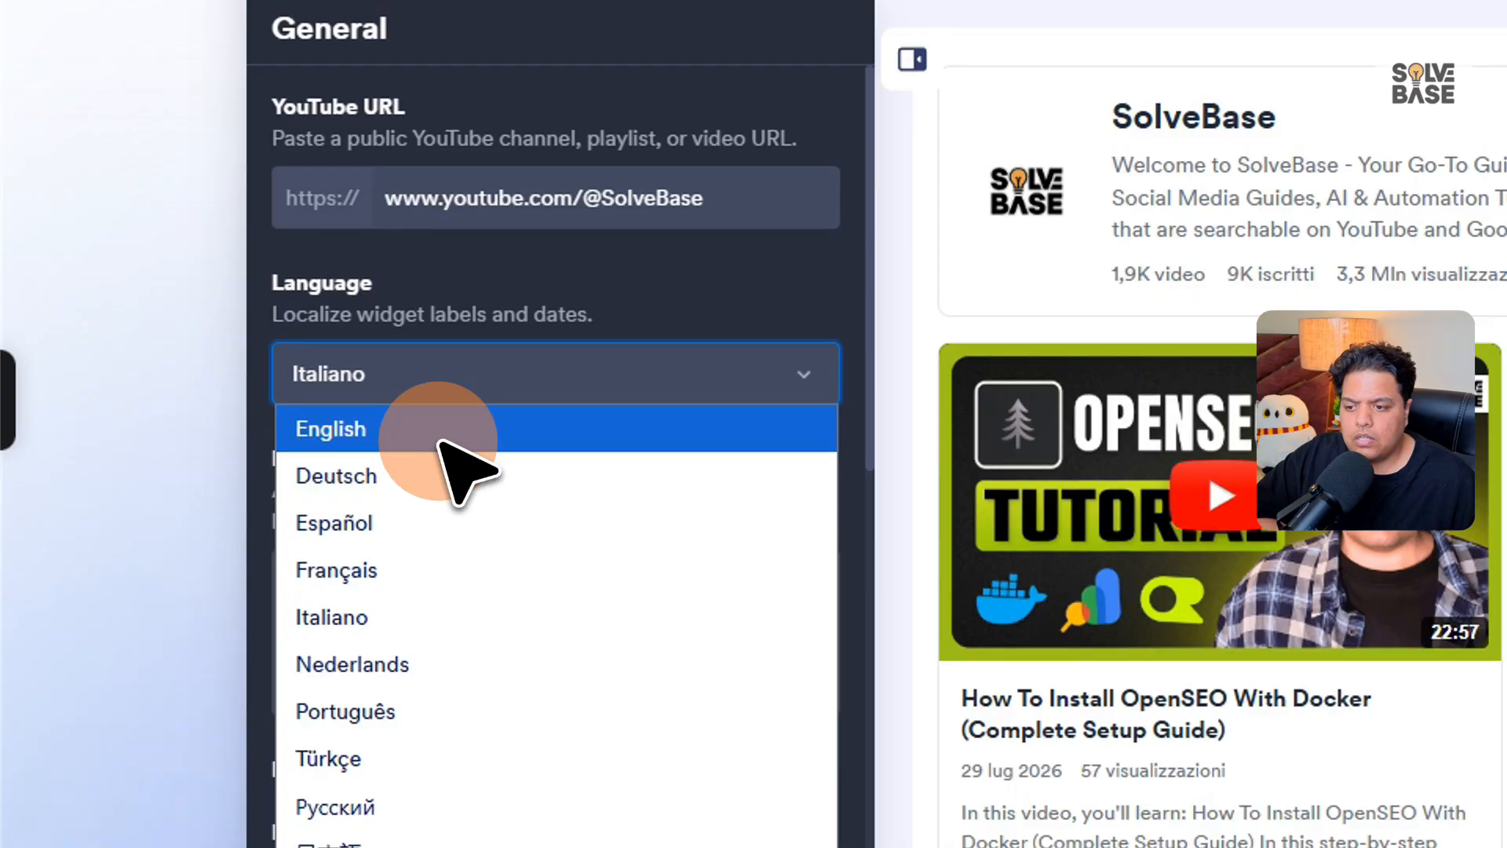
{"action": "left_click", "coordinate": [439, 442]}
Try the text "adasd" as the header description and clear the field again.
{"action": "scroll", "coordinate": [456, 431], "scroll_direction": "down", "scroll_amount": 3}
{"action": "left_click", "coordinate": [447, 404]}
{"action": "type", "text": "adasd"}
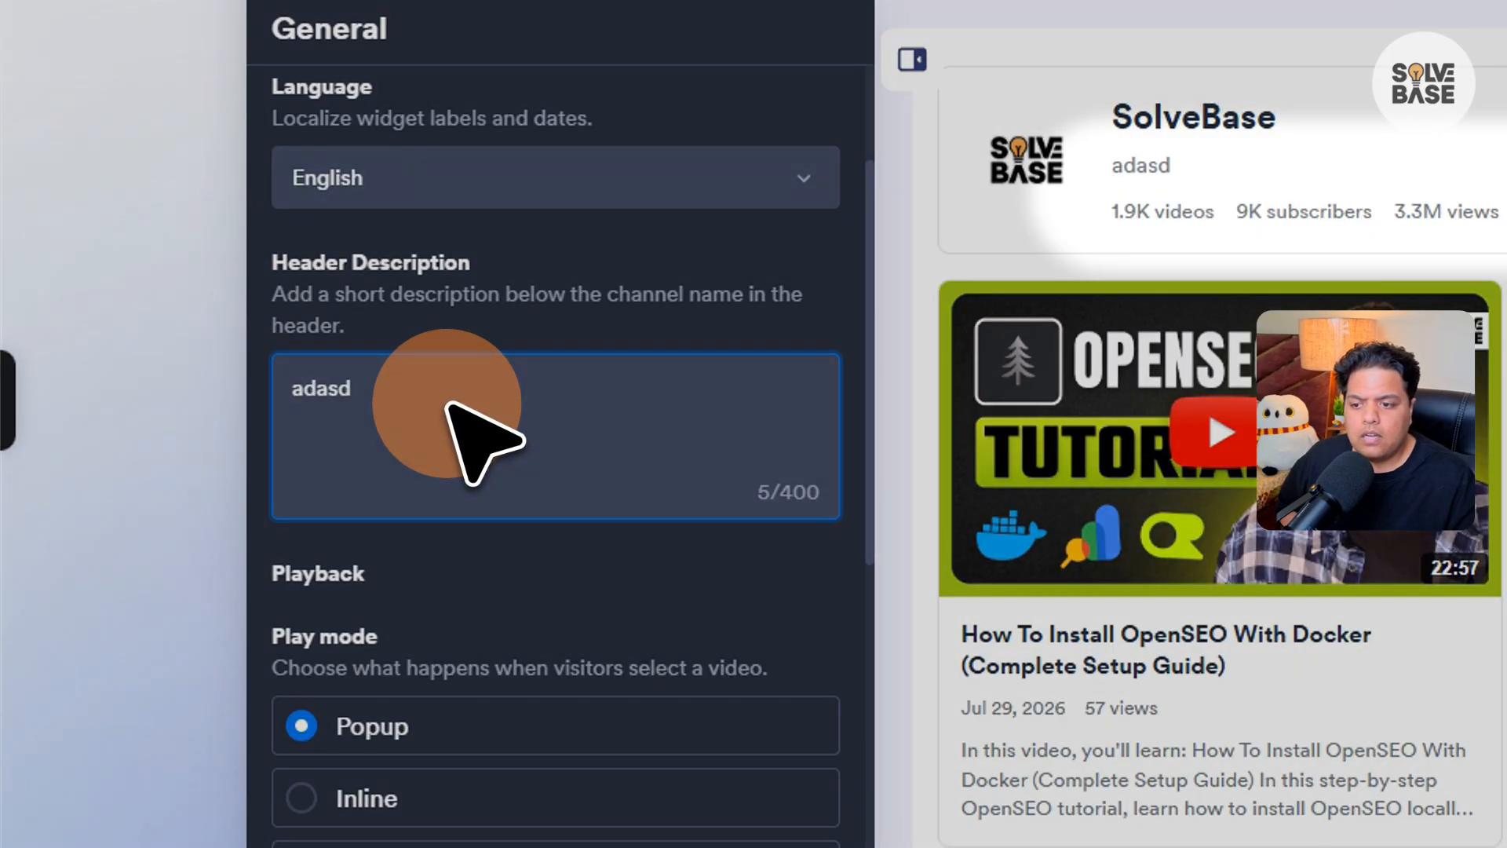
{"action": "key", "text": "ctrl+z"}
{"action": "key", "text": "ctrl+z"}
{"action": "key", "text": "ctrl+z"}
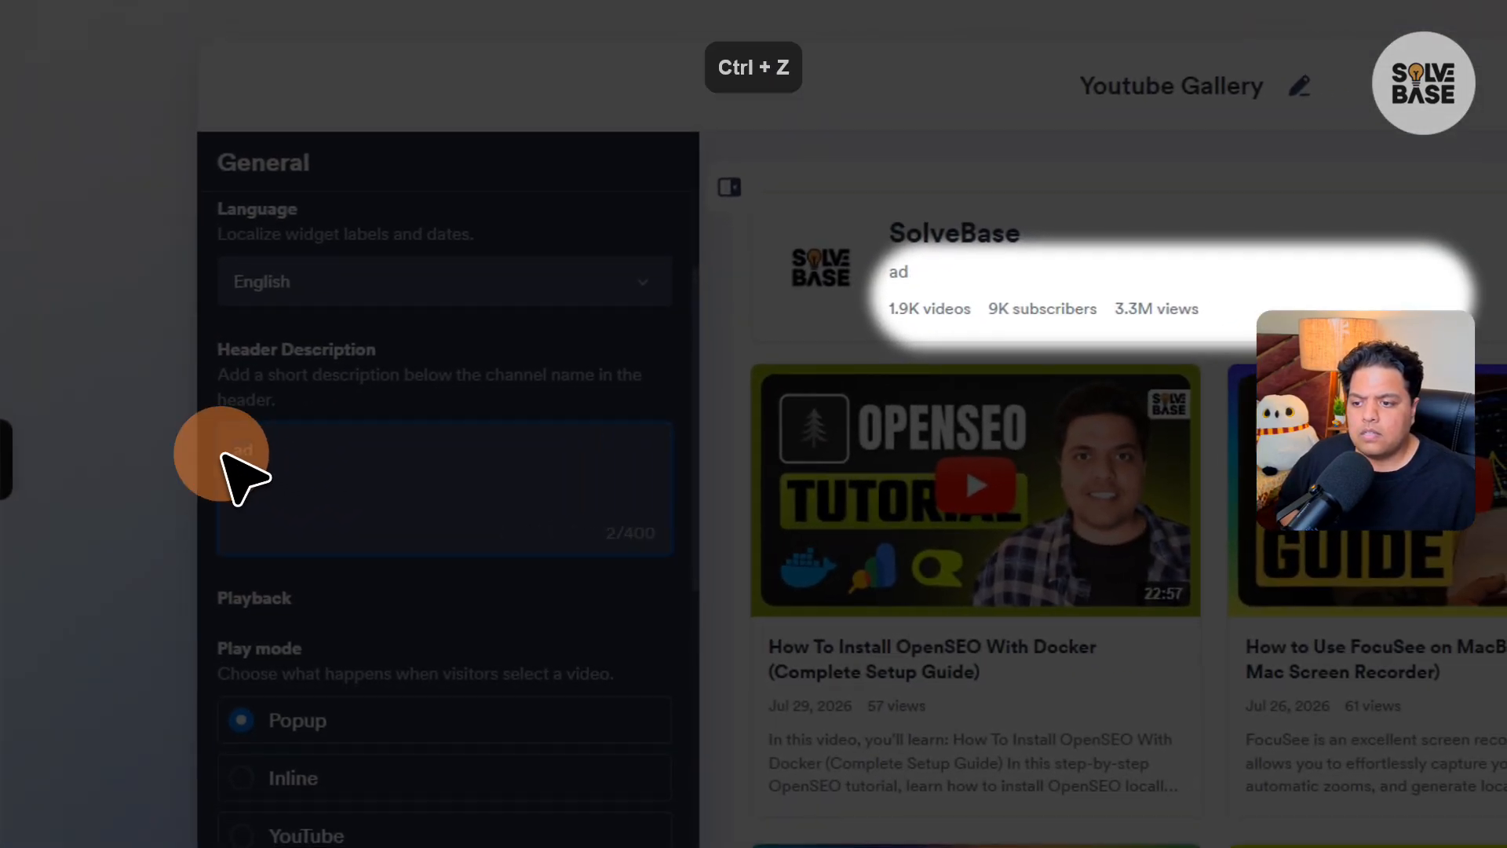
{"action": "key", "text": "BackSpace"}
{"action": "key", "text": "BackSpace"}
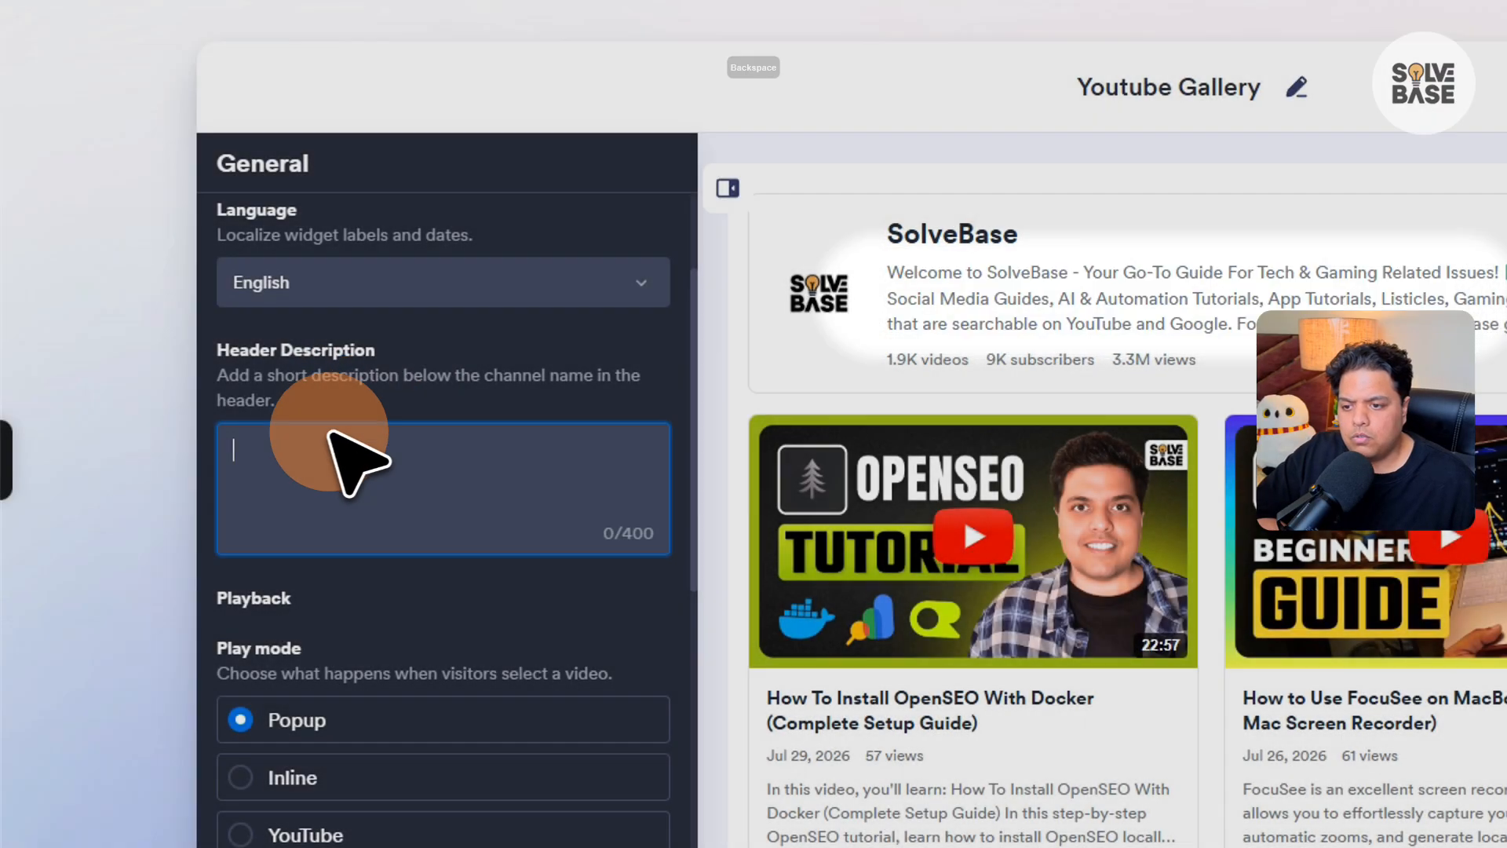
Try the gallery's play modes, previewing the first video in Popup mode, and set the play mode to YouTube.
{"action": "scroll", "coordinate": [305, 500], "scroll_direction": "down", "scroll_amount": 2}
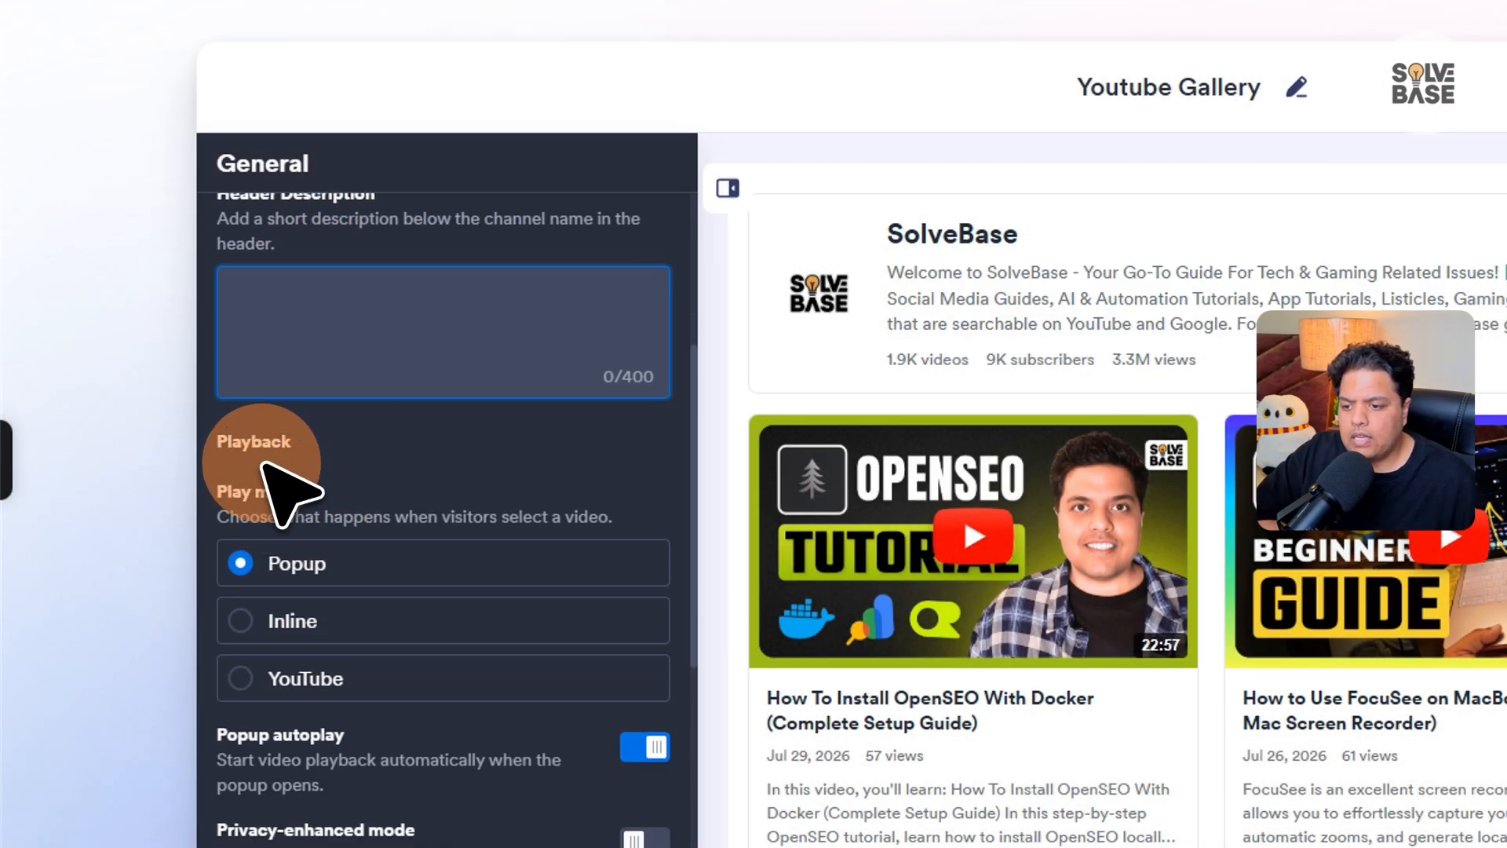
{"action": "scroll", "coordinate": [267, 481], "scroll_direction": "down", "scroll_amount": 2}
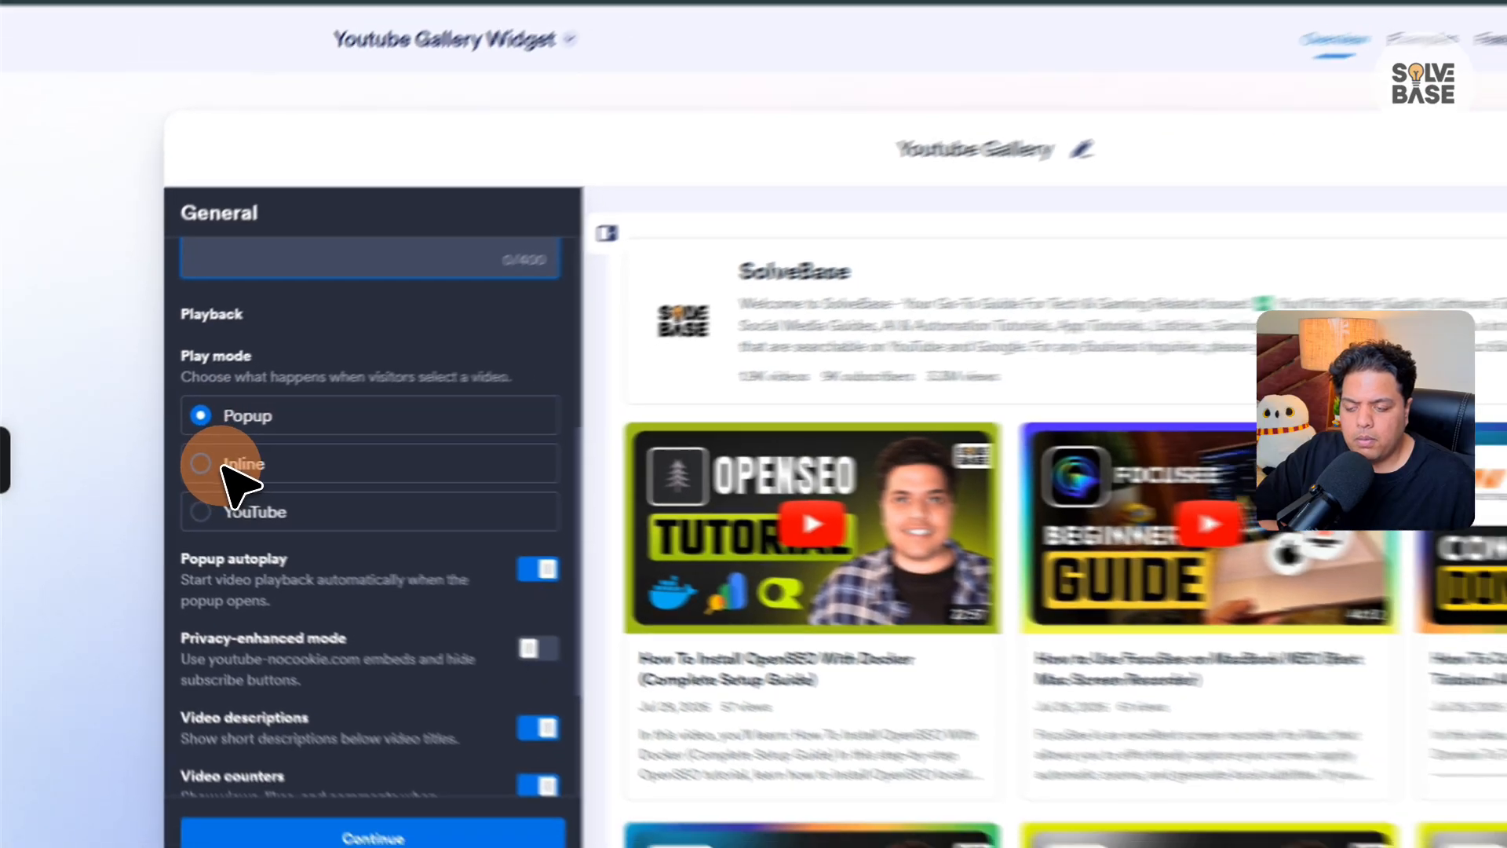
{"action": "left_click", "coordinate": [275, 464]}
{"action": "left_click", "coordinate": [287, 522]}
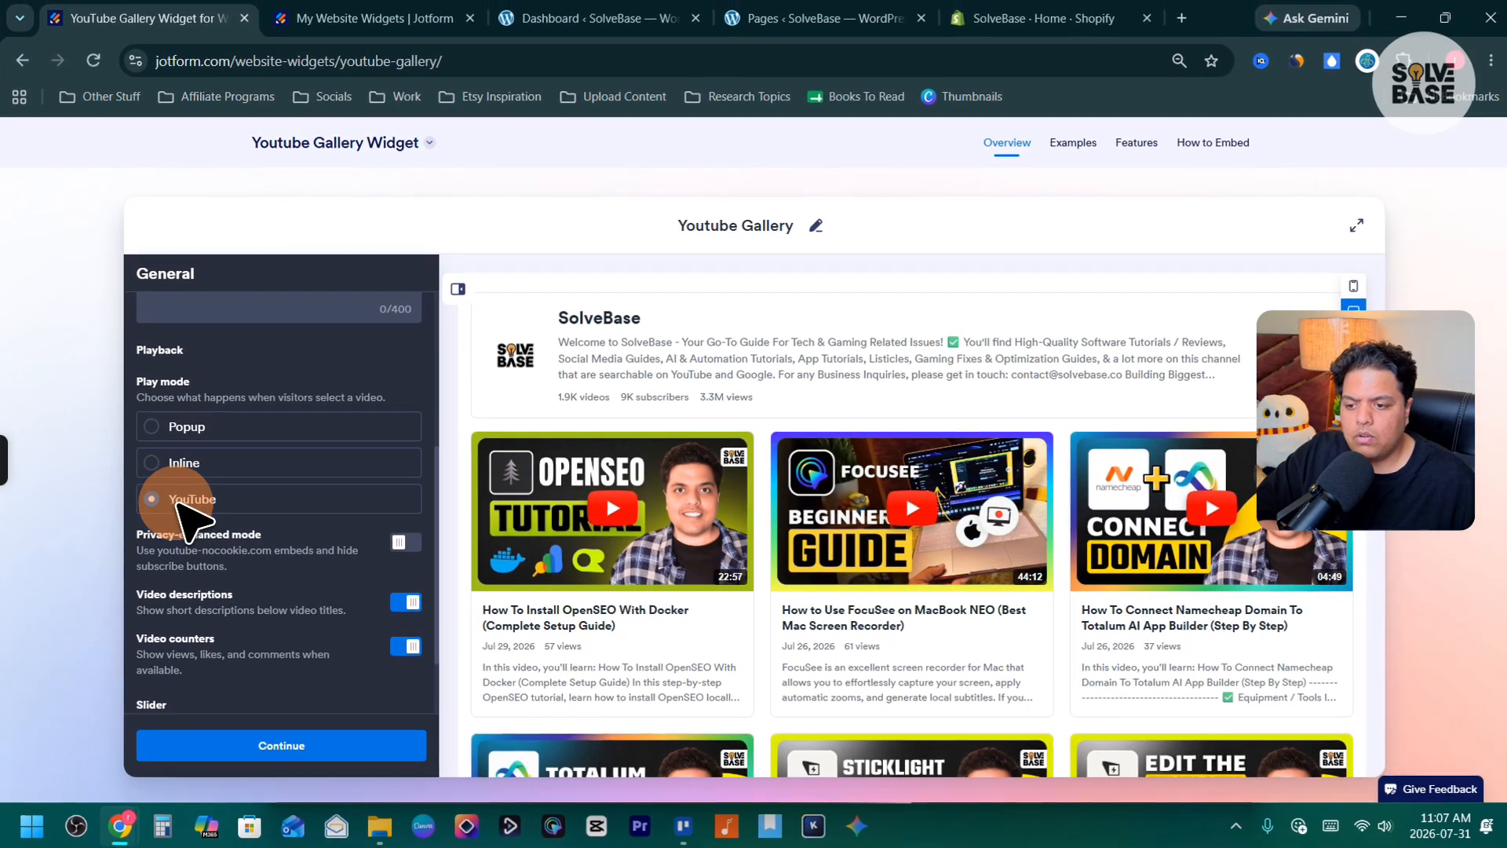
{"action": "left_click", "coordinate": [190, 429]}
{"action": "left_click", "coordinate": [606, 514]}
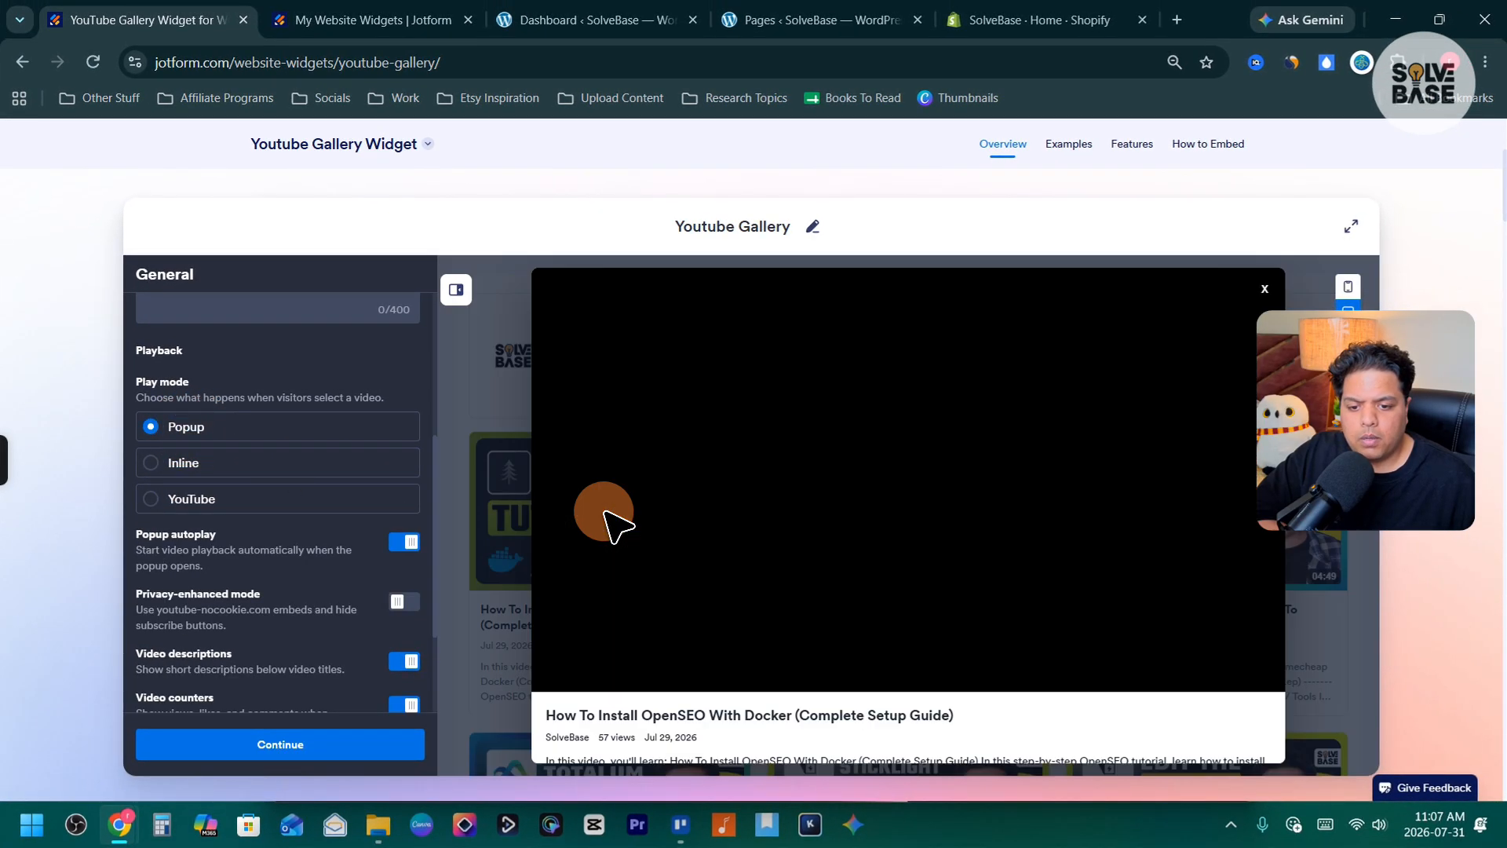
{"action": "left_click", "coordinate": [1261, 289]}
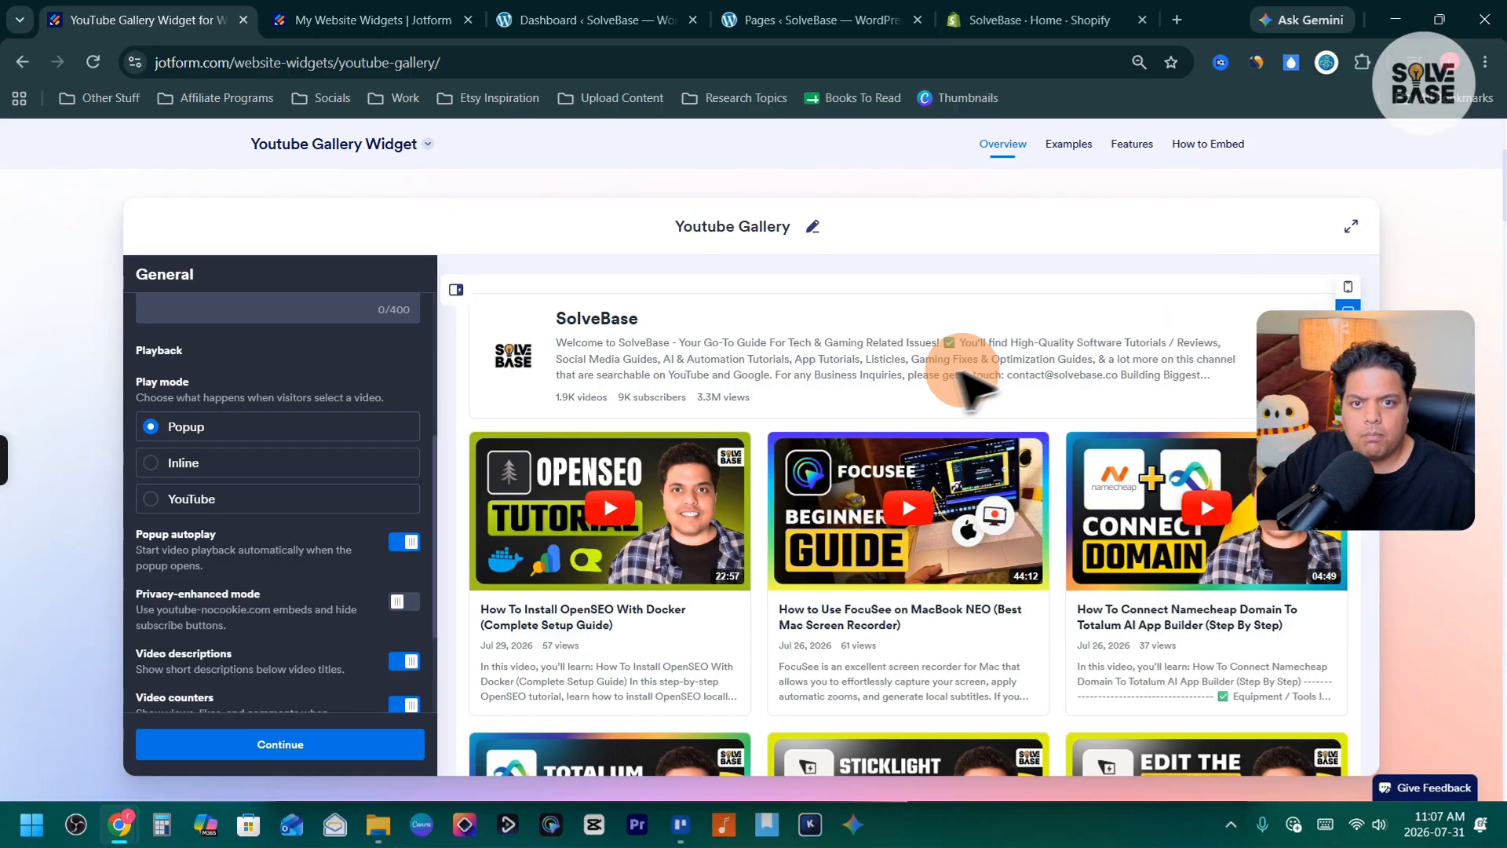
{"action": "left_click", "coordinate": [239, 463]}
{"action": "left_click", "coordinate": [200, 501]}
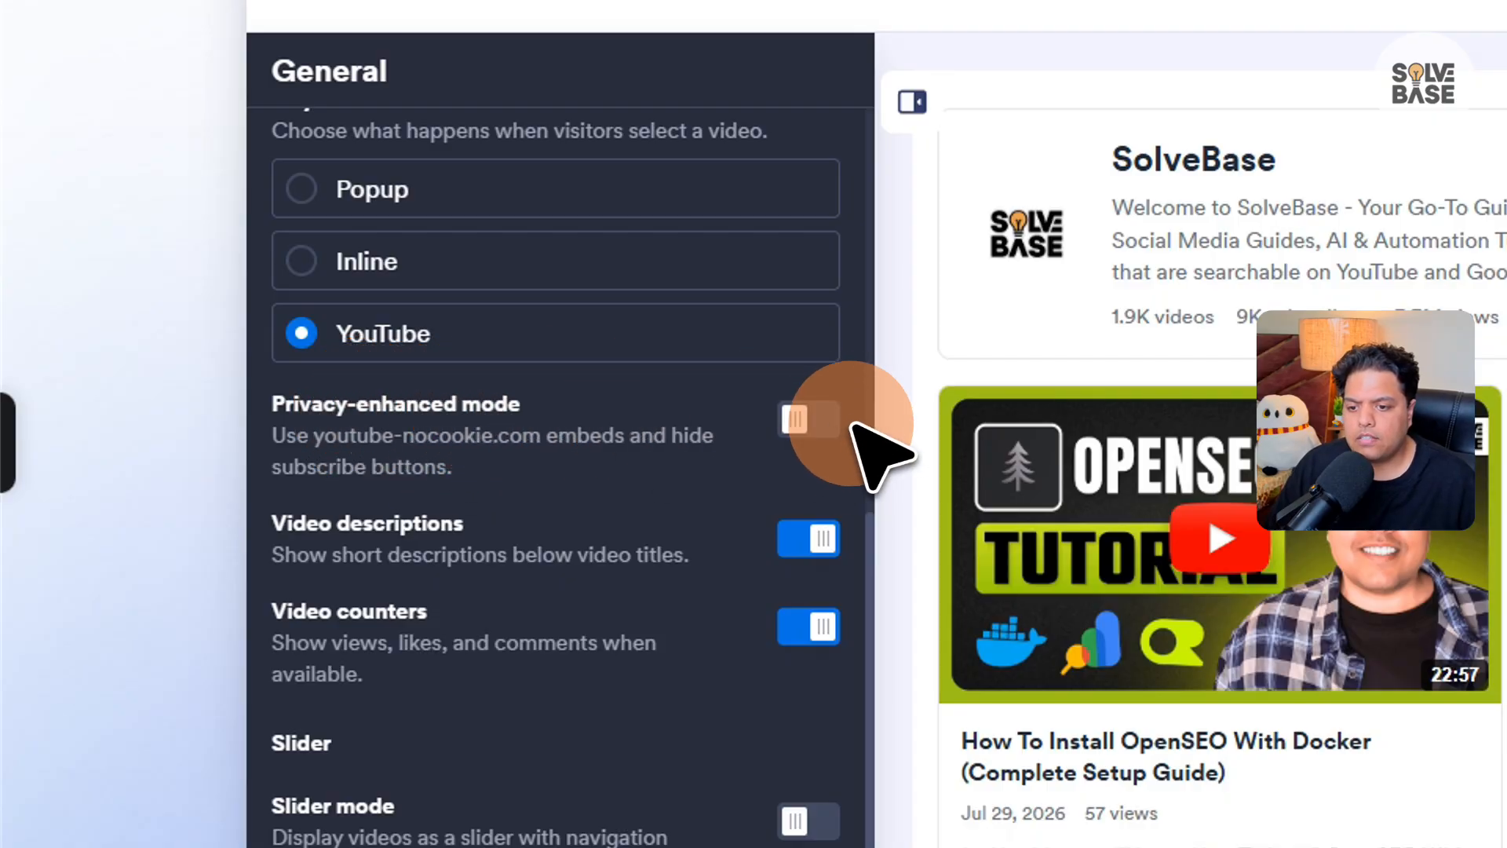
Try Privacy-enhanced mode and switch it back off.
{"action": "left_click", "coordinate": [802, 430]}
{"action": "left_click", "coordinate": [807, 418]}
{"action": "left_click", "coordinate": [807, 418]}
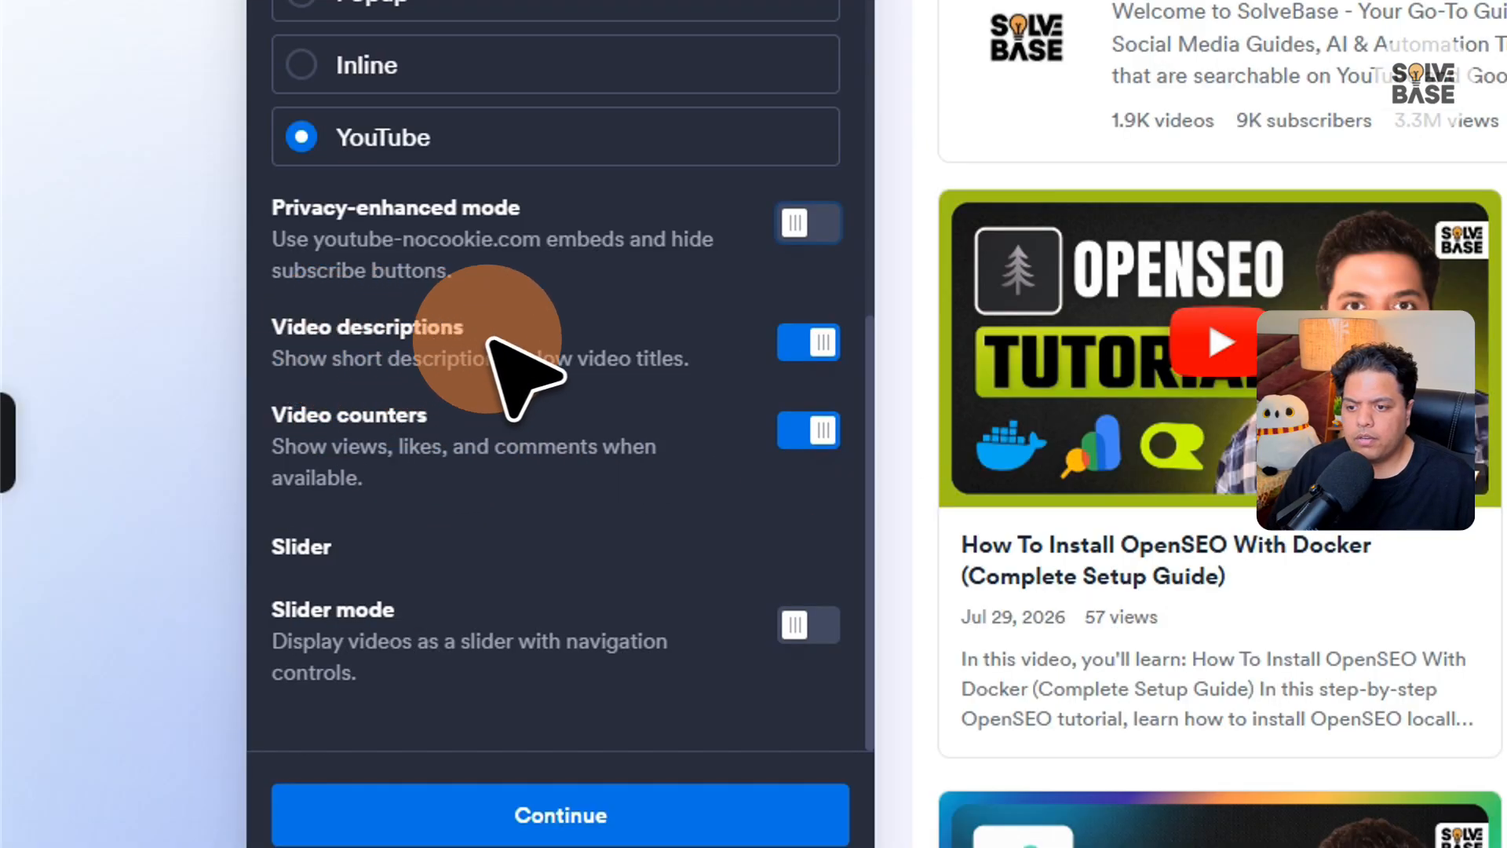
Turn off video descriptions and video counters for the gallery.
{"action": "left_click", "coordinate": [809, 343]}
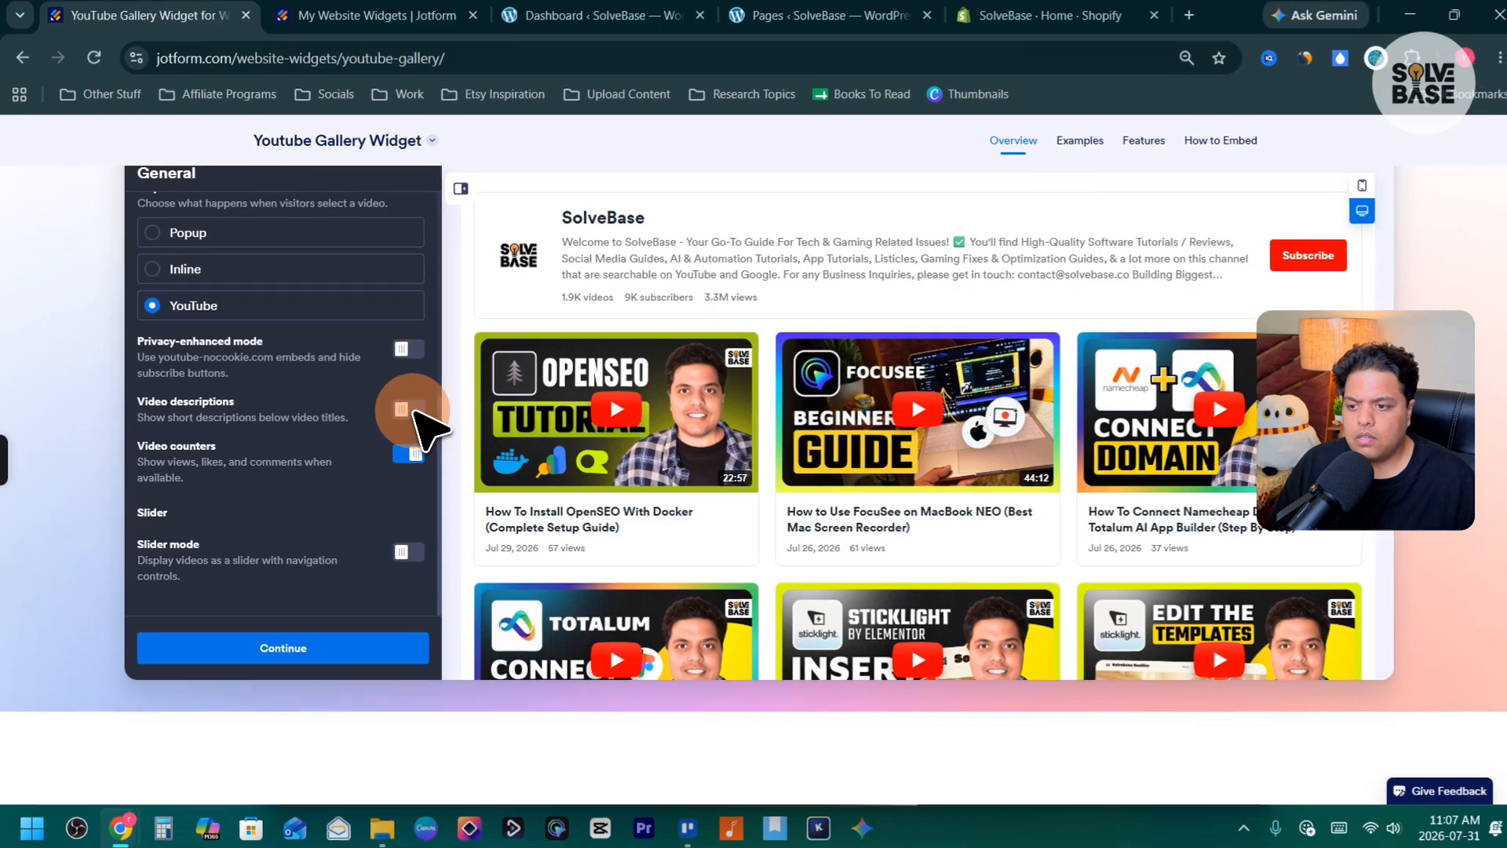
{"action": "left_click", "coordinate": [403, 454]}
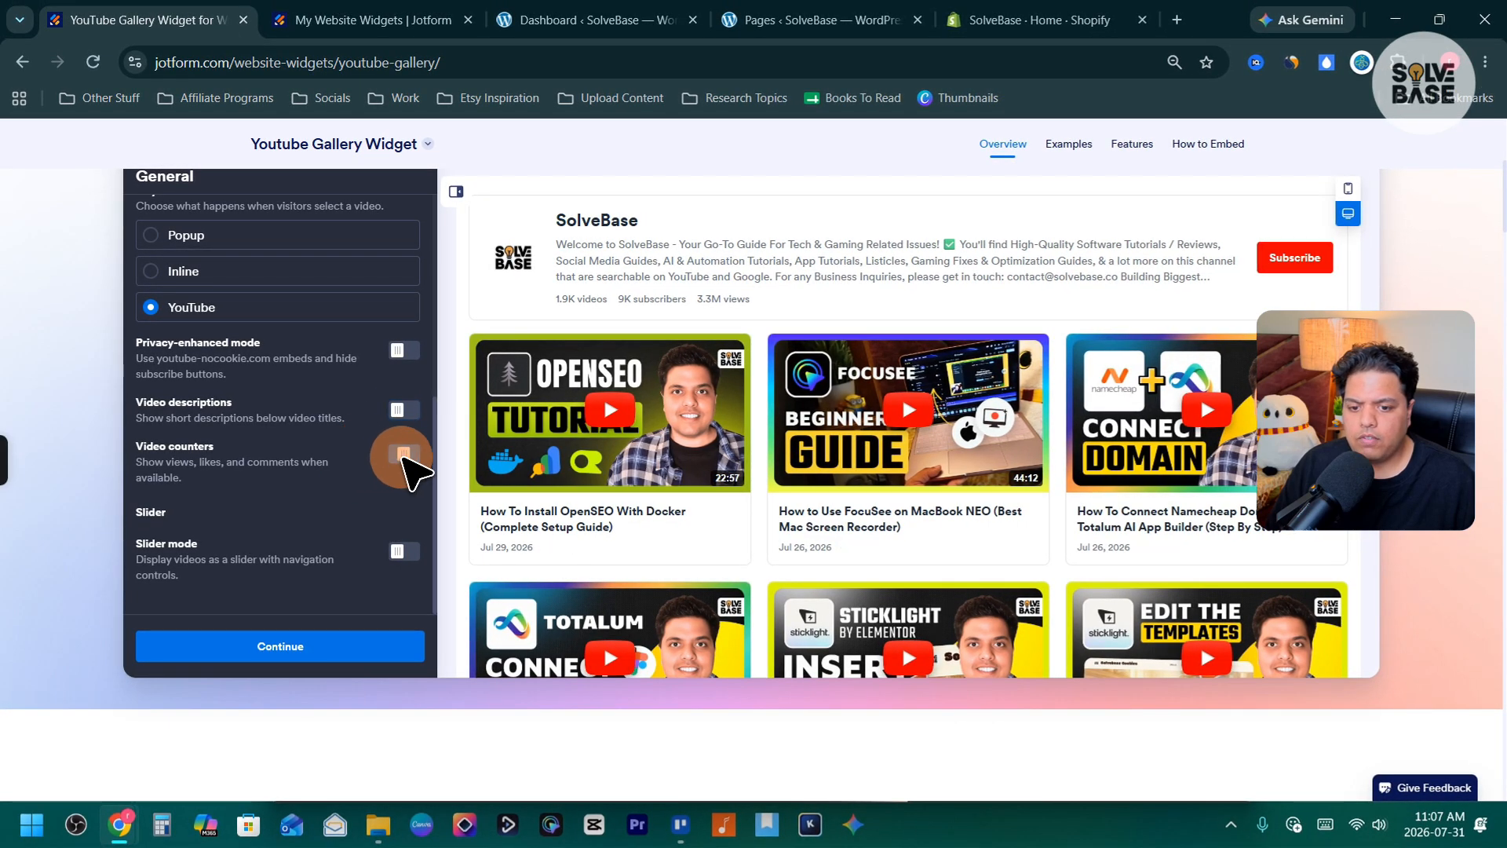
Enable Slider mode, trying its next page in the preview, and proceed to the Styles settings.
{"action": "scroll", "coordinate": [274, 467], "scroll_direction": "down", "scroll_amount": 1}
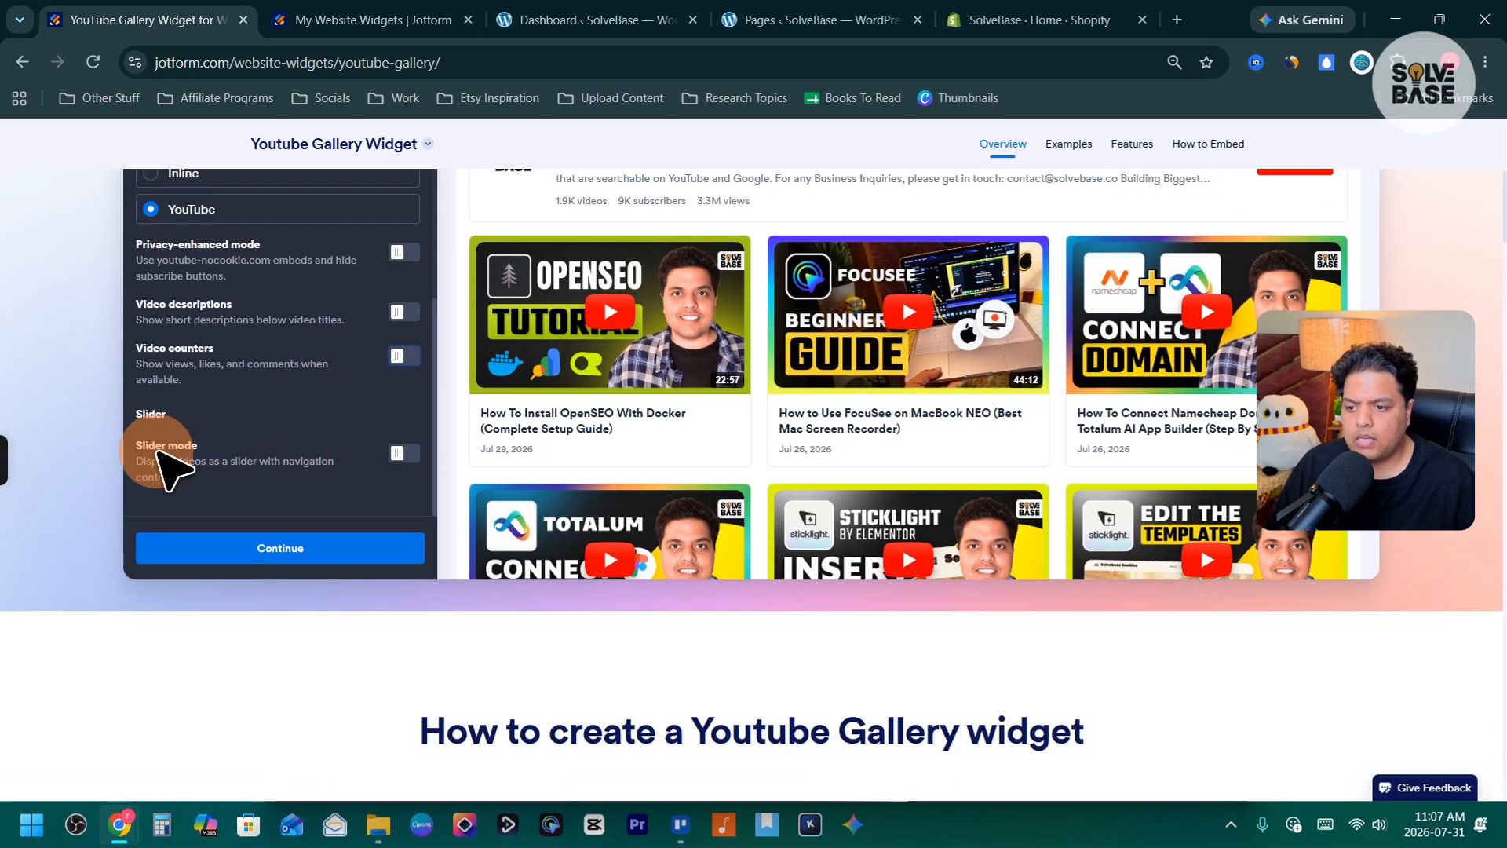
{"action": "left_click", "coordinate": [401, 453]}
{"action": "scroll", "coordinate": [353, 467], "scroll_direction": "up", "scroll_amount": 1}
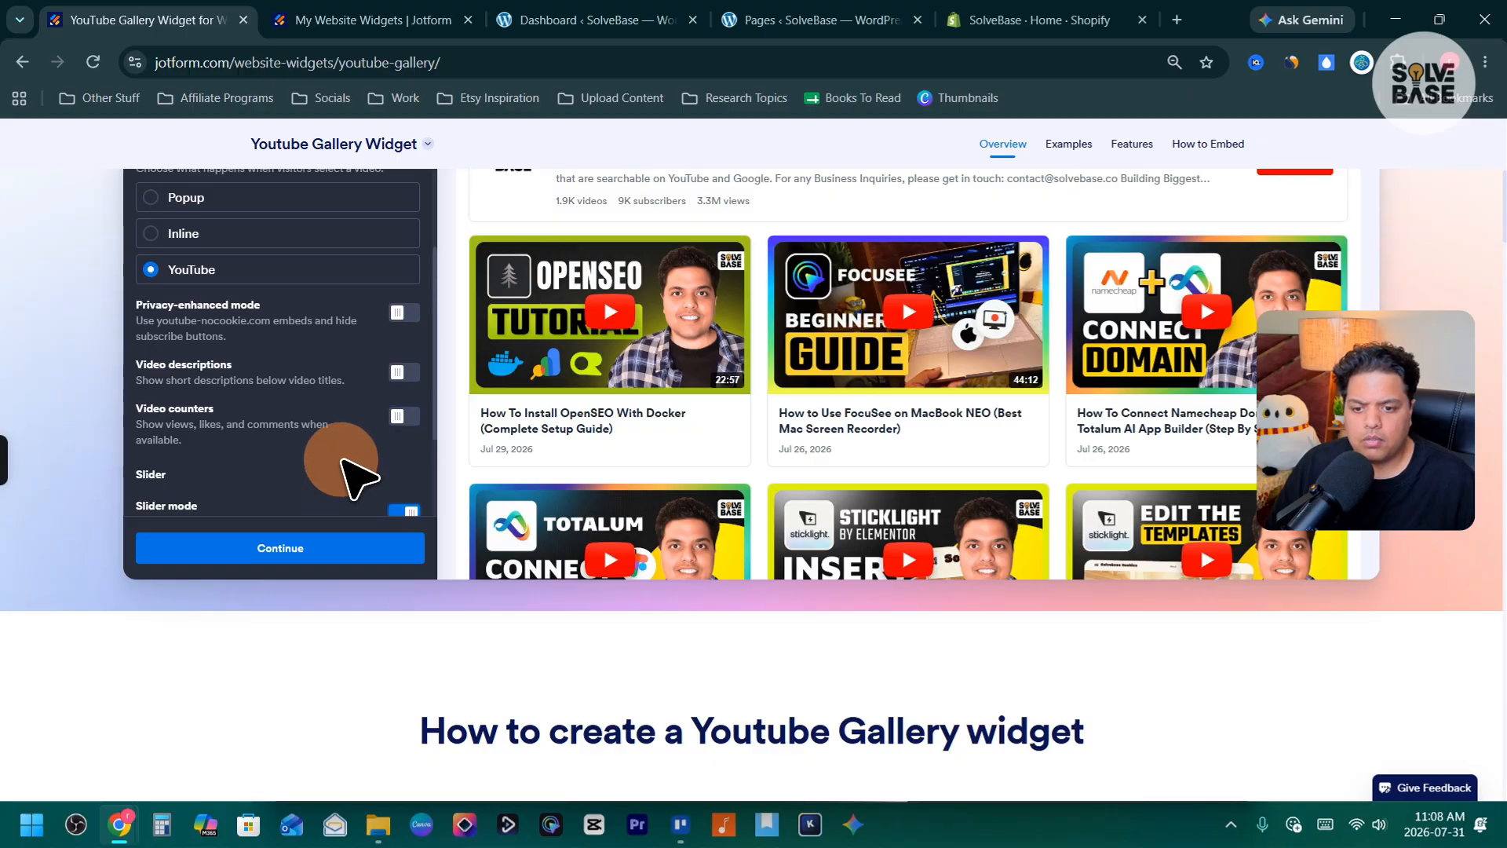
{"action": "scroll", "coordinate": [347, 455], "scroll_direction": "down", "scroll_amount": 3}
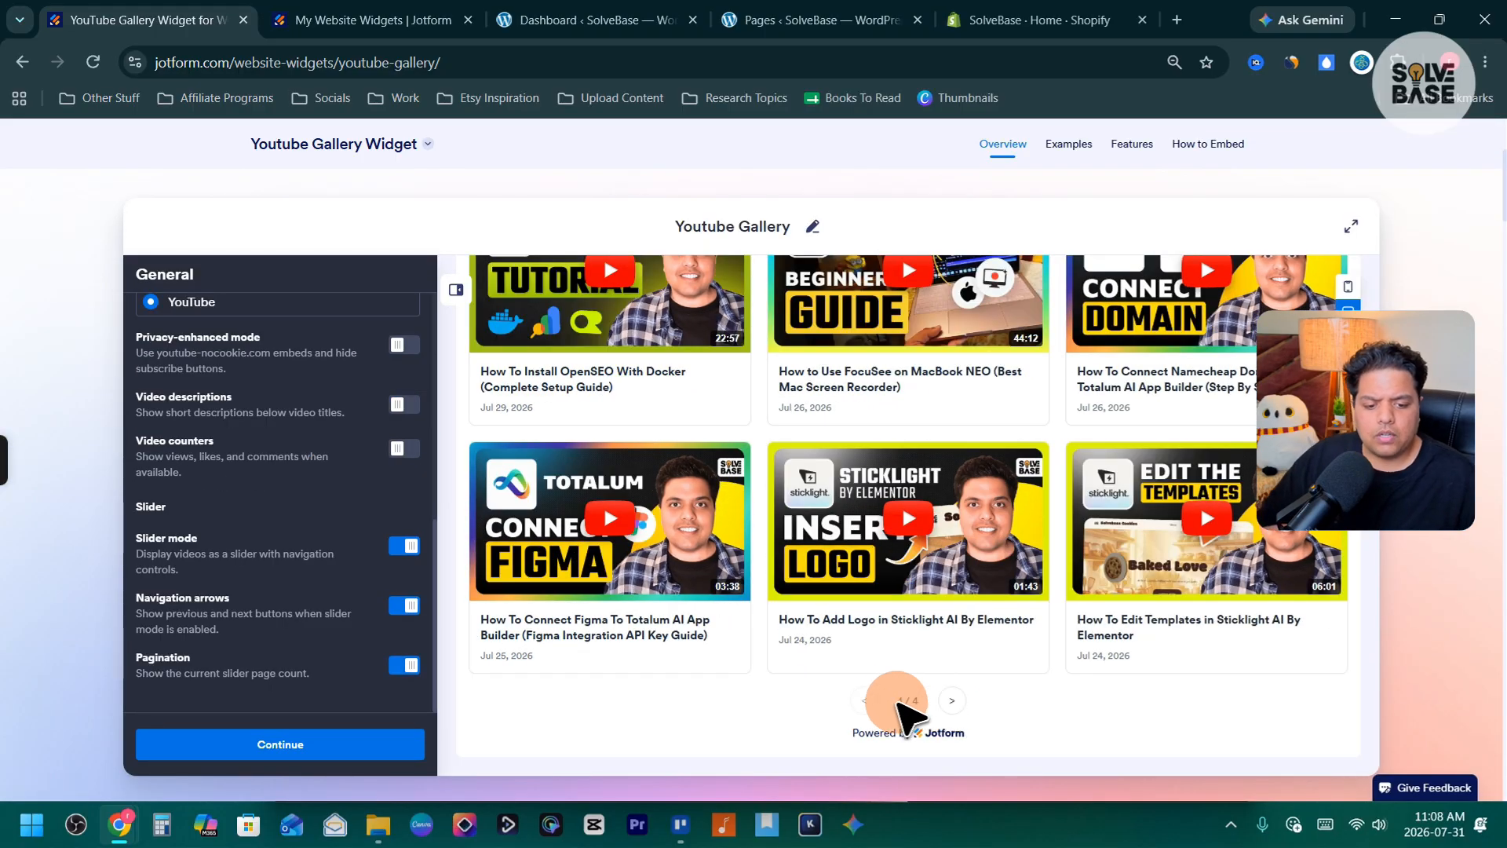
{"action": "left_click", "coordinate": [950, 700]}
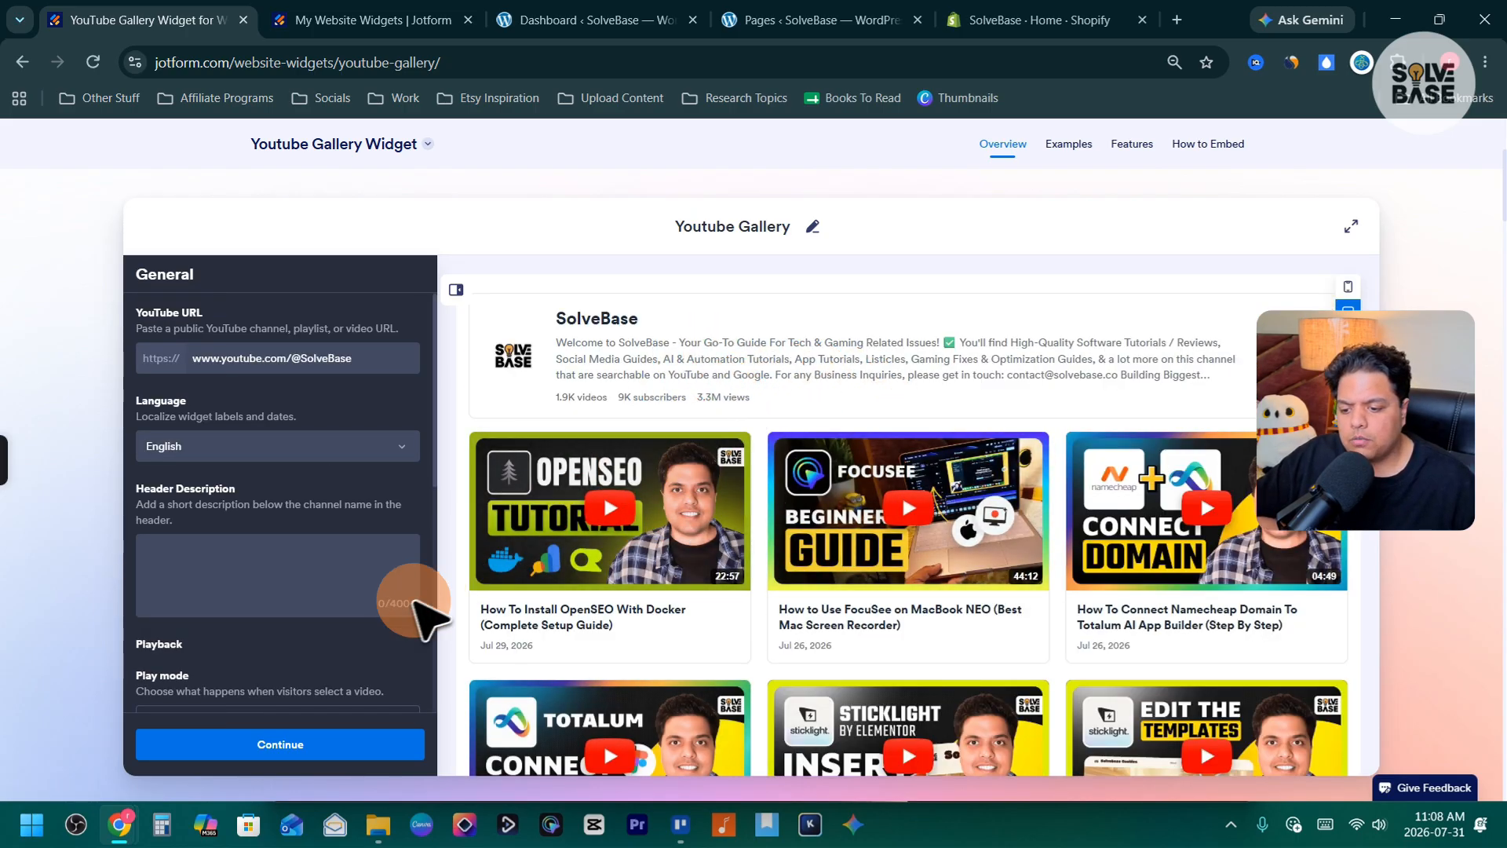
{"action": "left_click", "coordinate": [259, 745]}
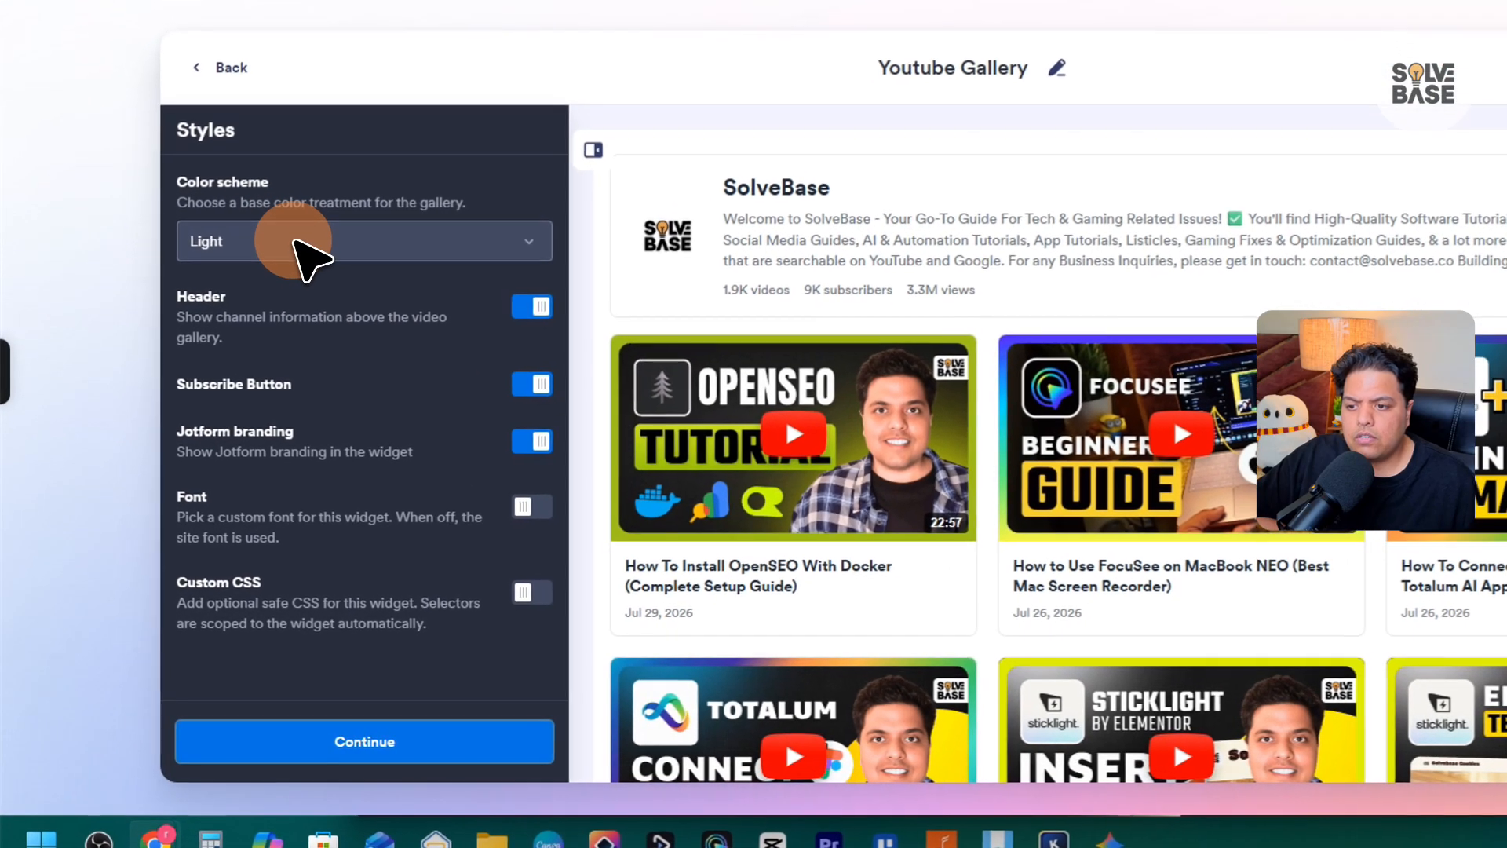
Try the Dark and Custom color schemes for the gallery and set it back to Light.
{"action": "left_click", "coordinate": [271, 306]}
{"action": "left_click", "coordinate": [259, 349]}
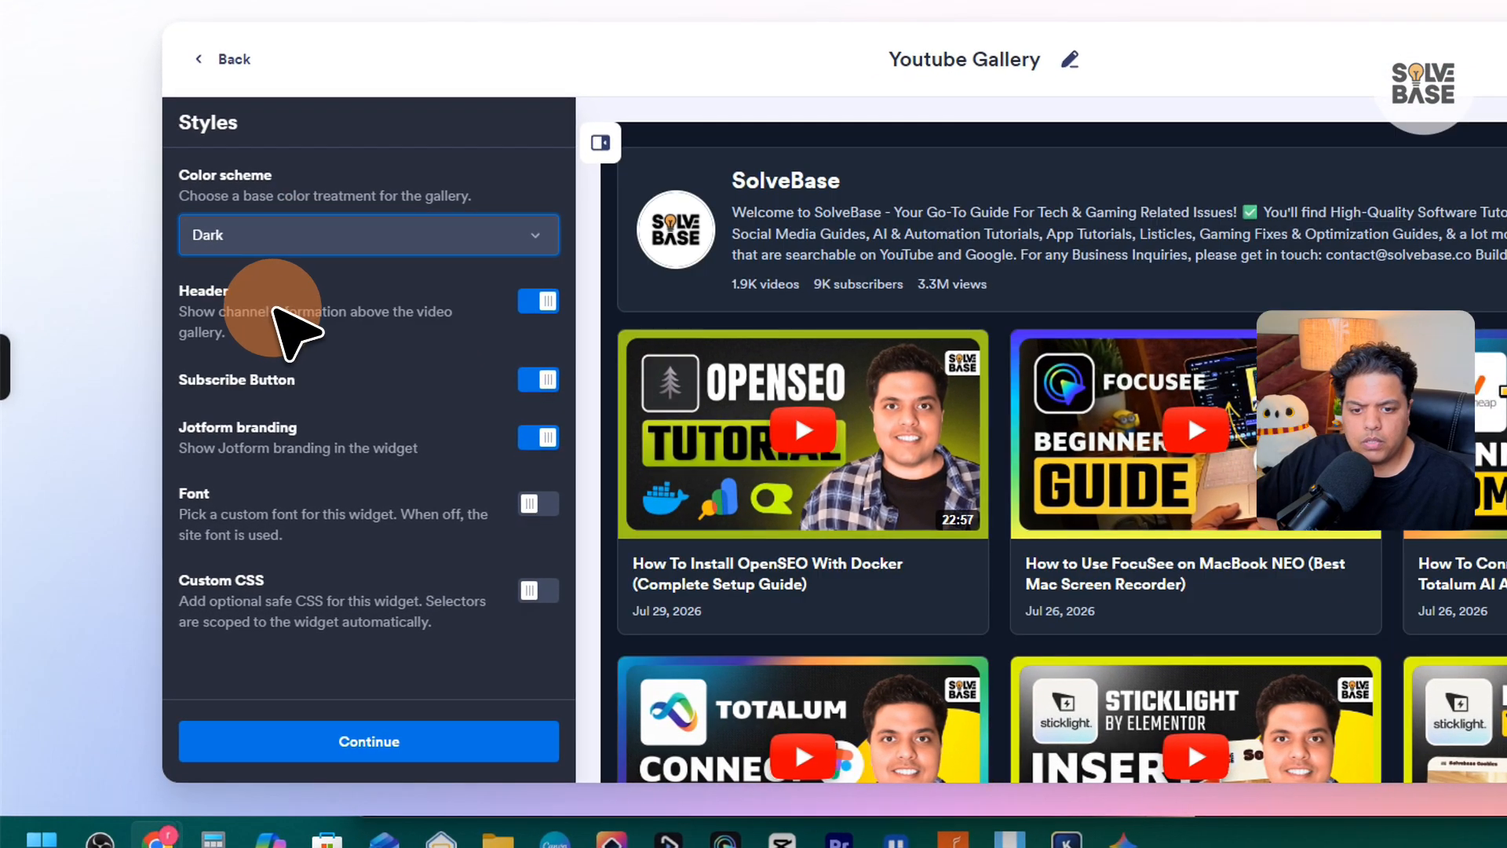
{"action": "left_click", "coordinate": [287, 298]}
{"action": "left_click", "coordinate": [294, 329]}
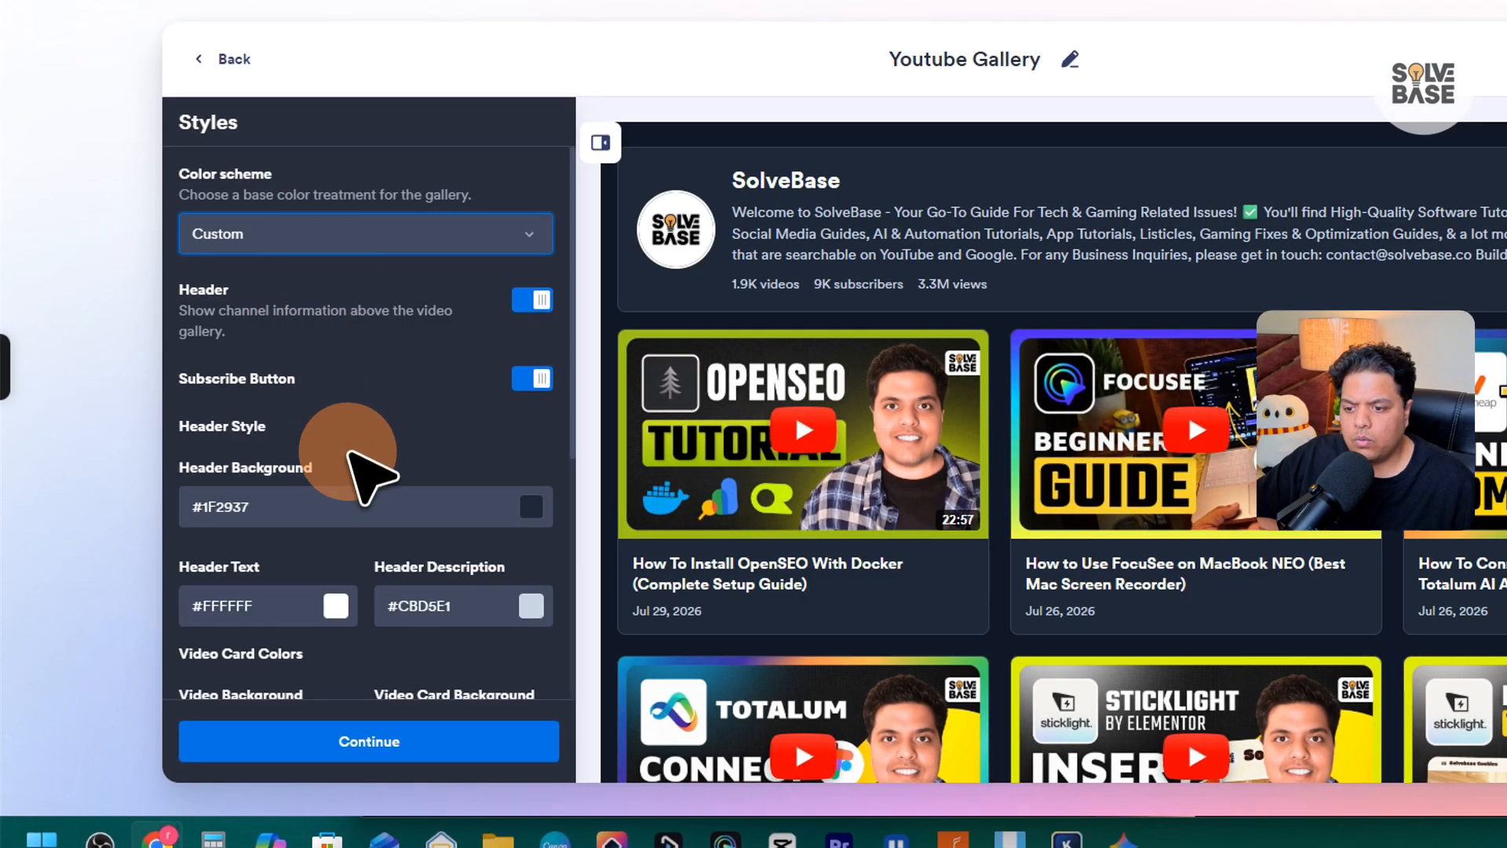
{"action": "left_click", "coordinate": [294, 235]}
{"action": "left_click", "coordinate": [275, 266]}
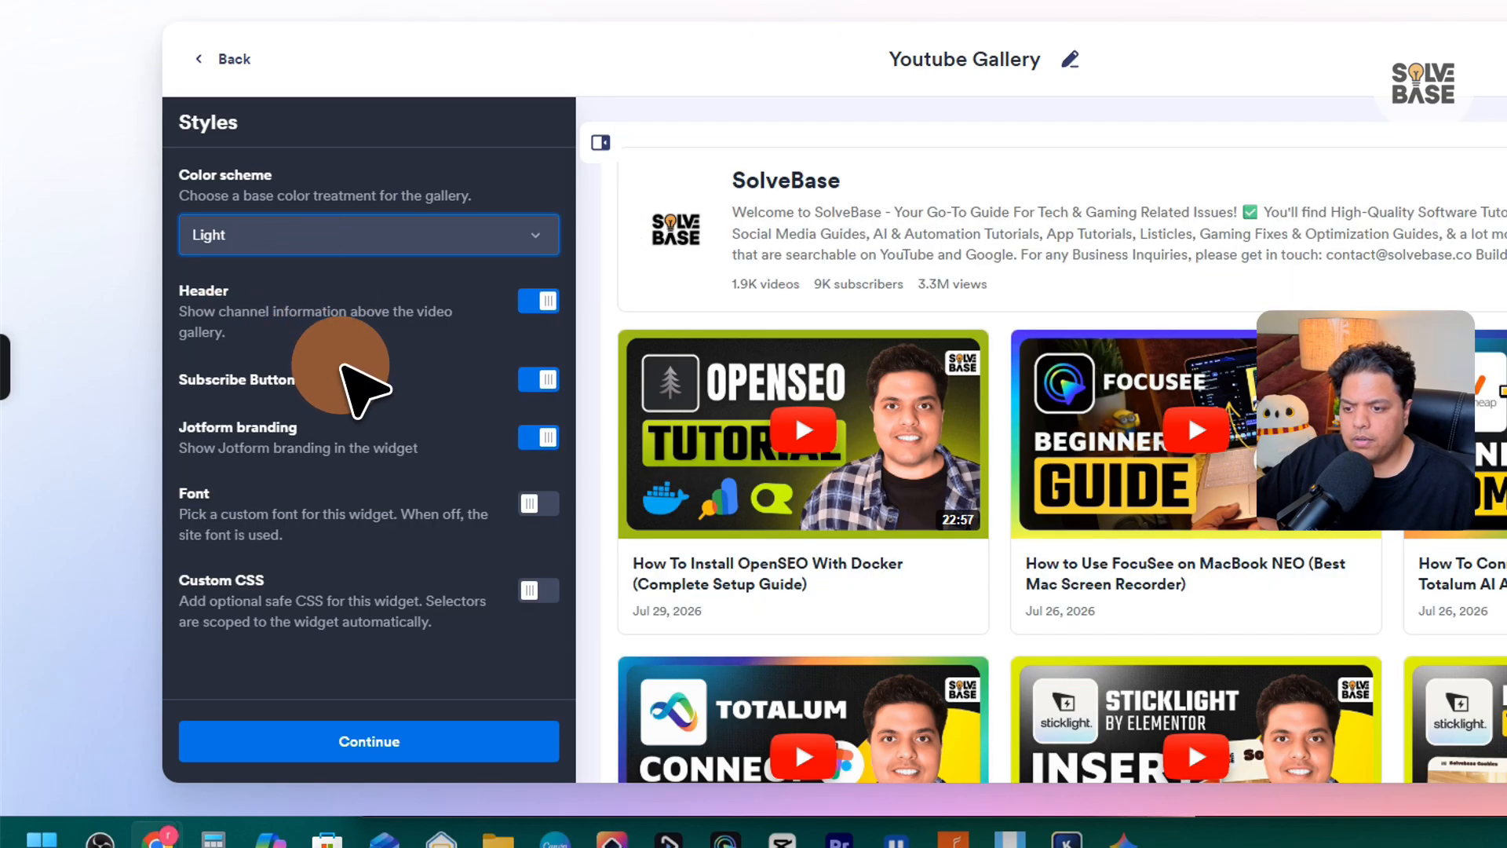
Try hiding the gallery's Header and Subscribe Button, switching both back on.
{"action": "left_click", "coordinate": [538, 301]}
{"action": "left_click", "coordinate": [538, 301]}
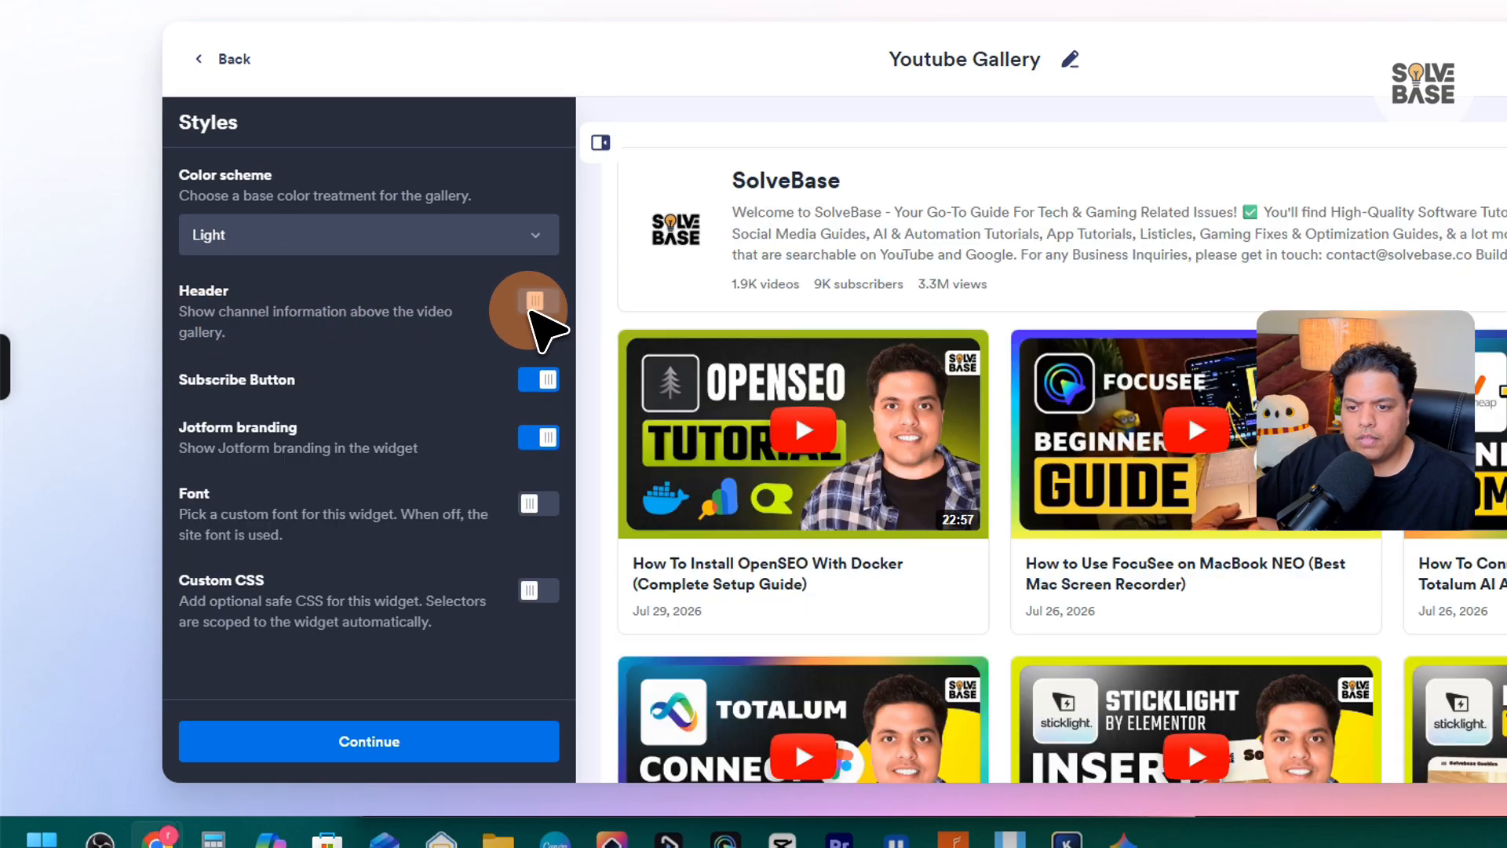
{"action": "left_click", "coordinate": [538, 379]}
{"action": "left_click", "coordinate": [539, 379]}
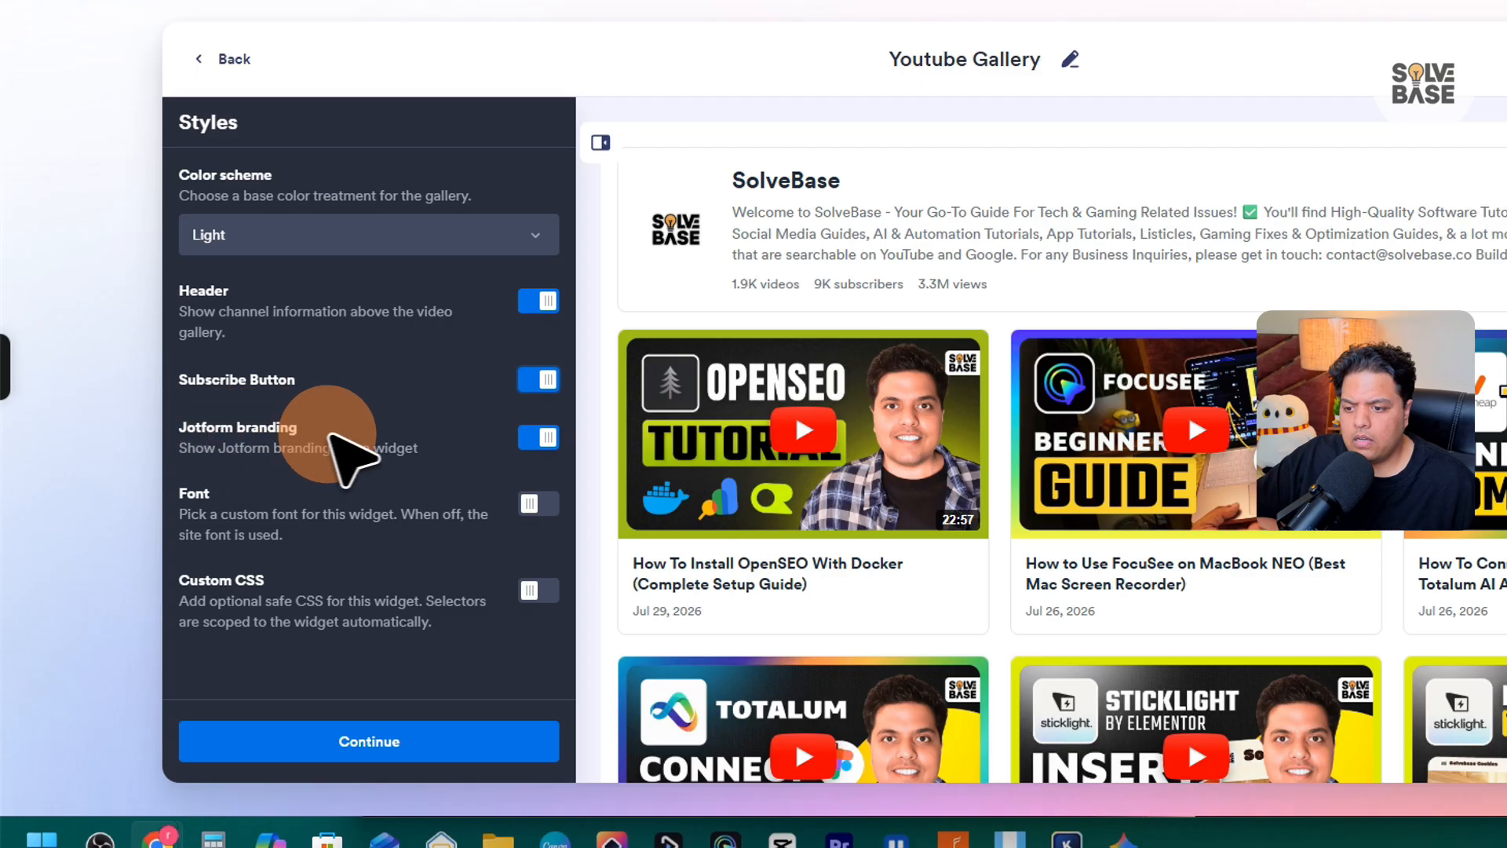
Turn off Jotform branding in the gallery widget.
{"action": "left_click", "coordinate": [540, 437]}
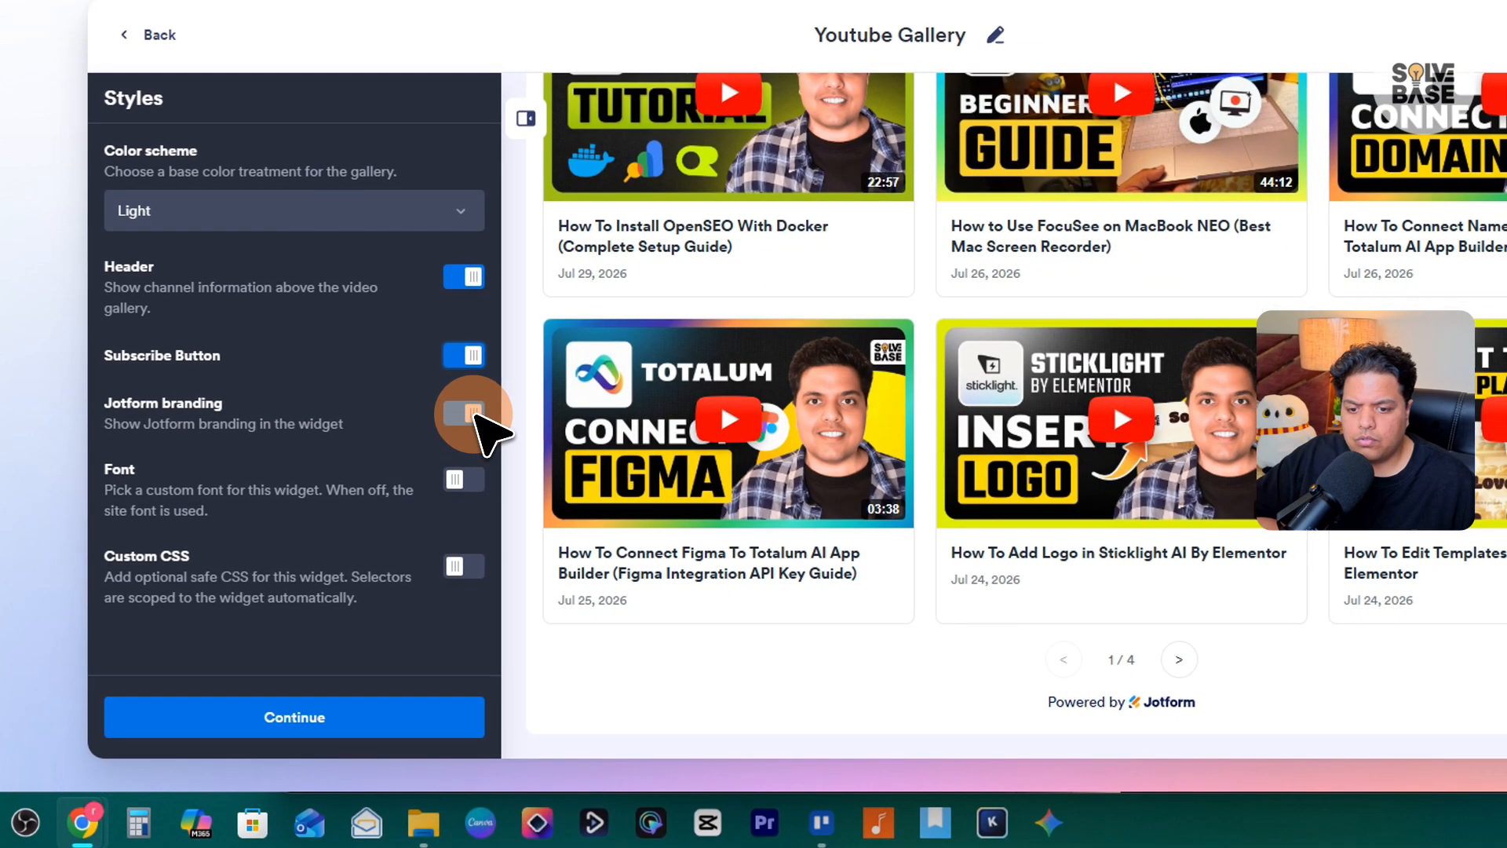
{"action": "left_click", "coordinate": [540, 437]}
{"action": "left_click", "coordinate": [468, 414]}
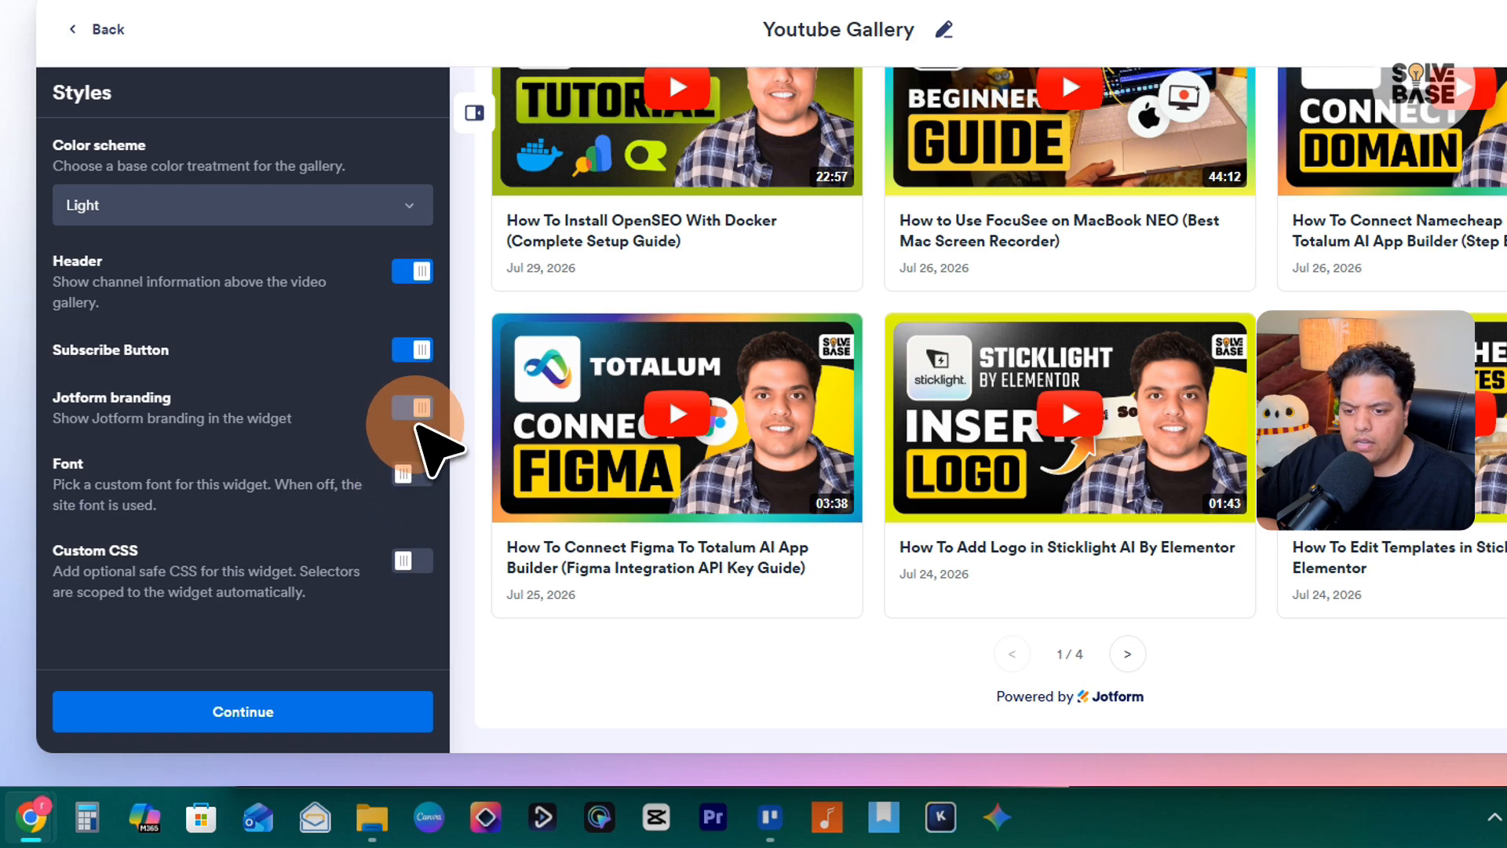
{"action": "left_click", "coordinate": [416, 412]}
Enable Custom CSS for the widget and look over its code editor.
{"action": "left_click", "coordinate": [412, 560]}
{"action": "scroll", "coordinate": [363, 605], "scroll_direction": "down", "scroll_amount": 3}
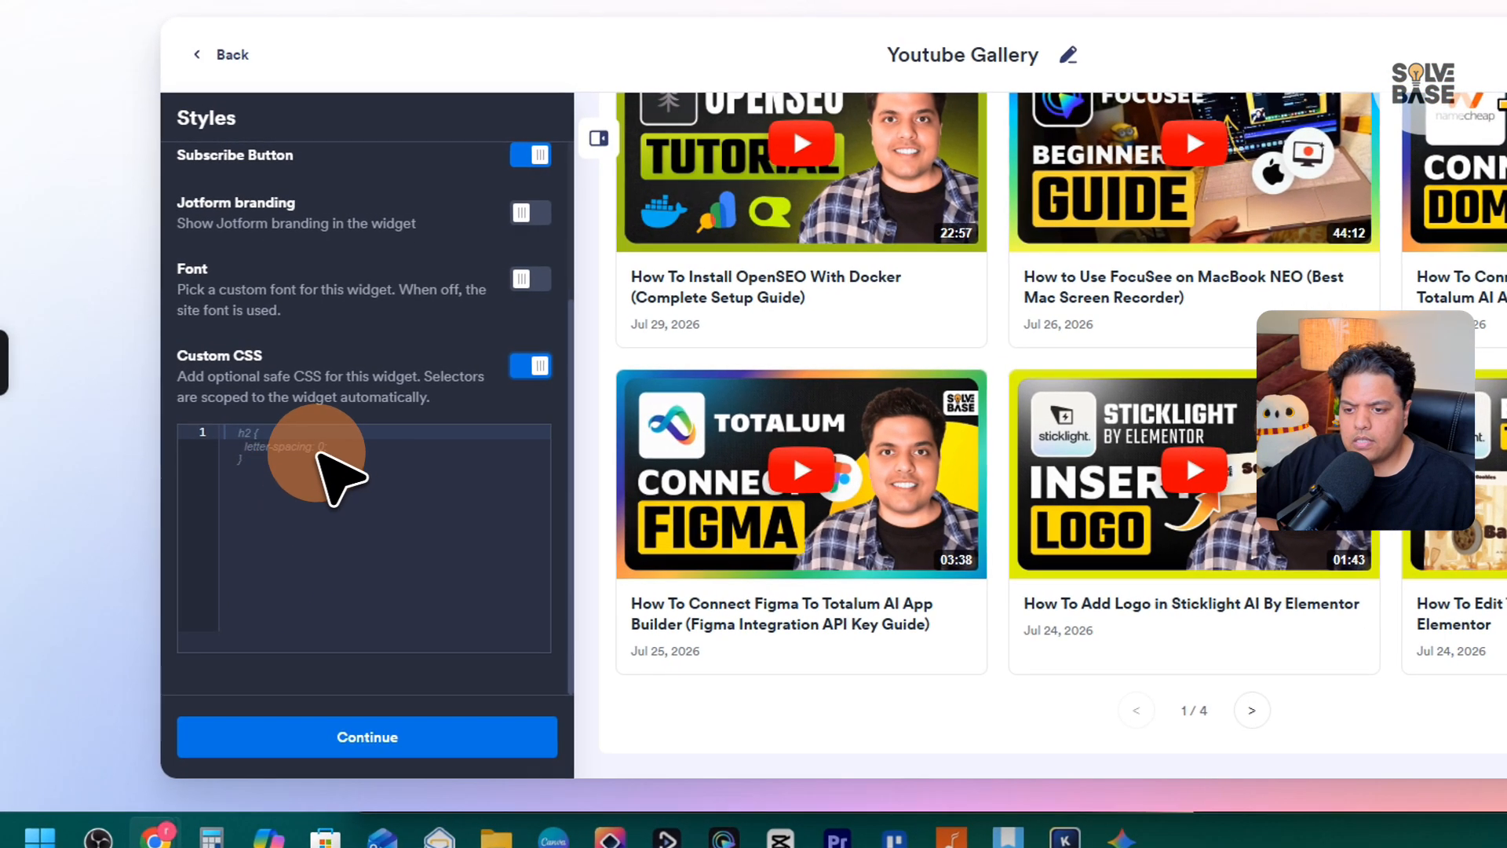
{"action": "scroll", "coordinate": [325, 471], "scroll_direction": "up", "scroll_amount": 3}
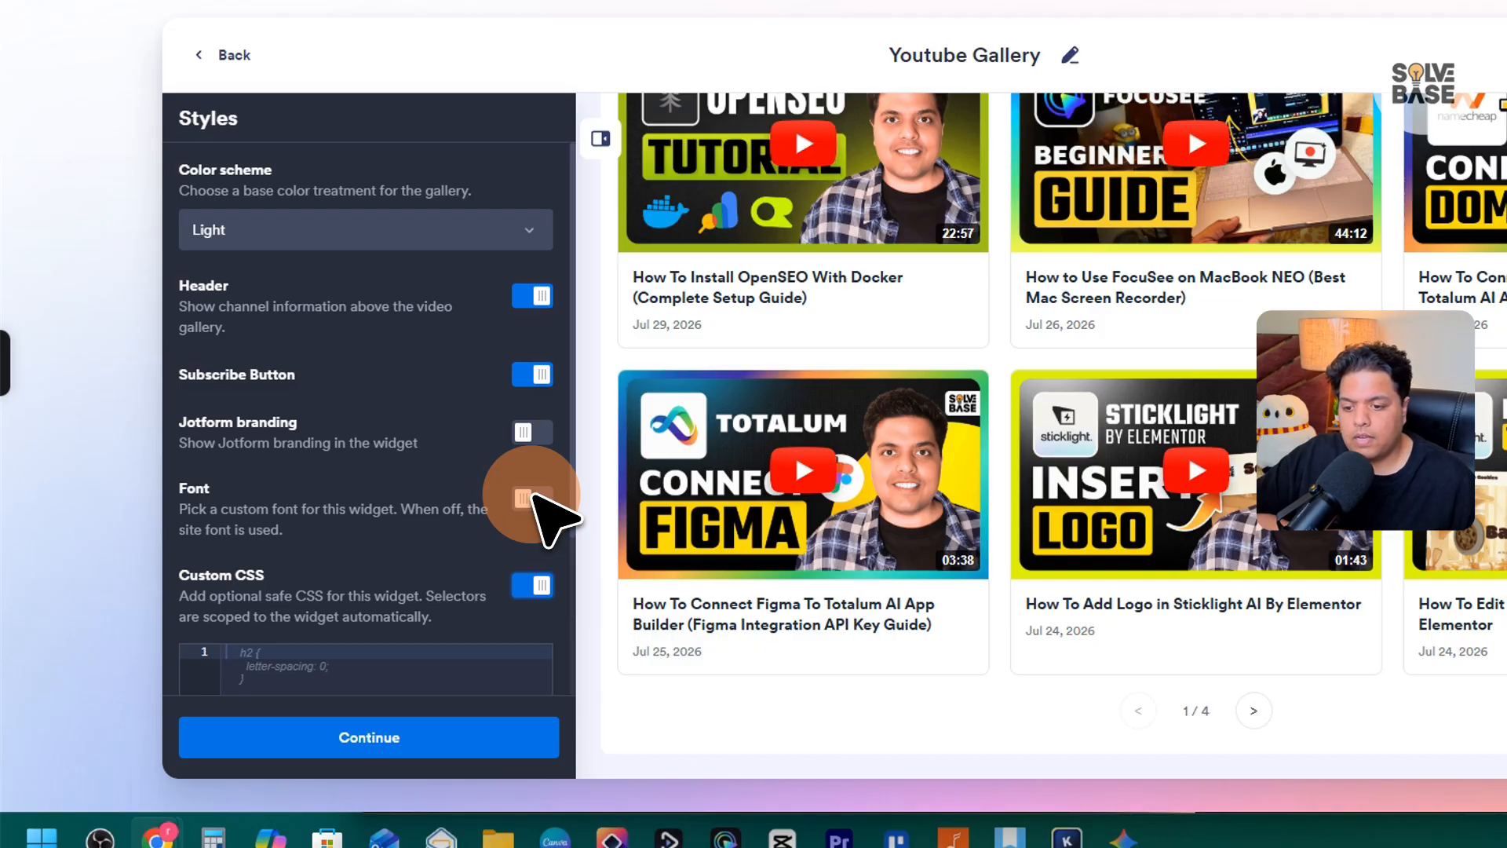
Enable a custom font for the widget, set it to DM Sans, and proceed to the Layout settings.
{"action": "scroll", "coordinate": [455, 589], "scroll_direction": "down", "scroll_amount": 2}
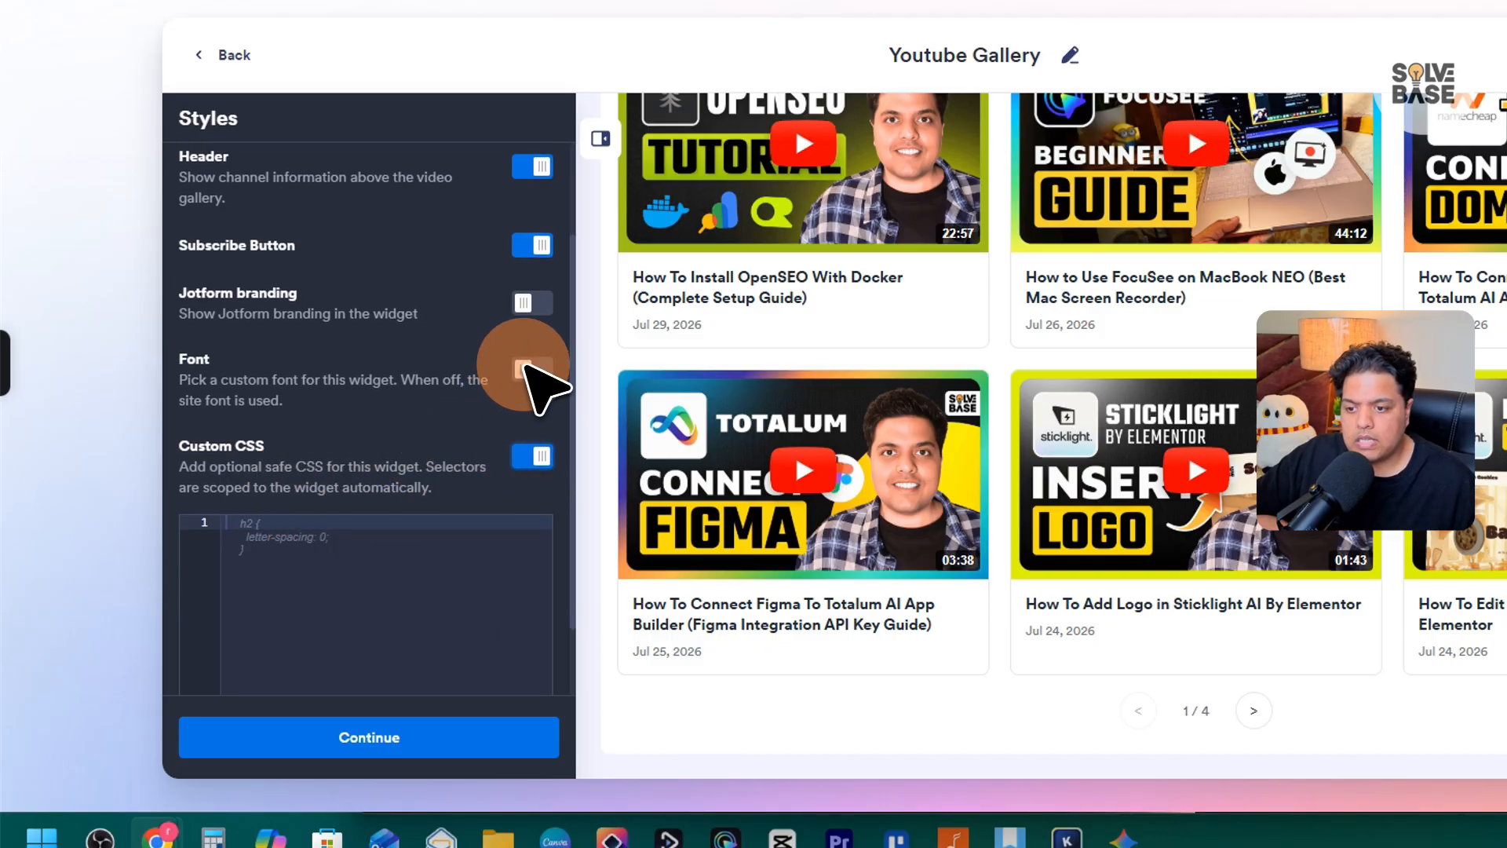
{"action": "left_click", "coordinate": [524, 366]}
{"action": "left_click", "coordinate": [408, 448]}
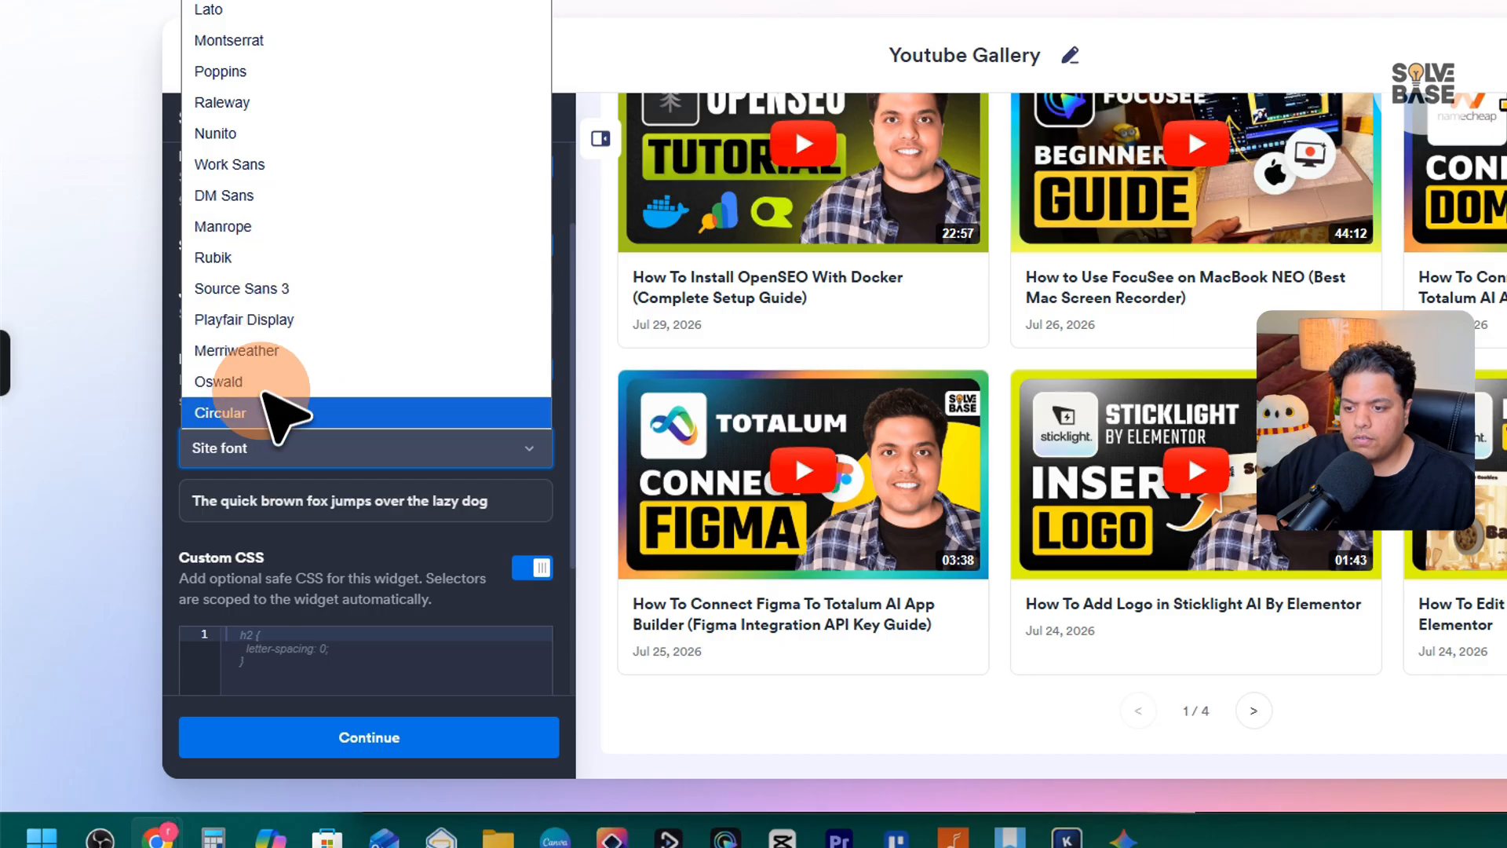
{"action": "left_click", "coordinate": [291, 320]}
{"action": "left_click", "coordinate": [491, 450]}
{"action": "left_click", "coordinate": [350, 202]}
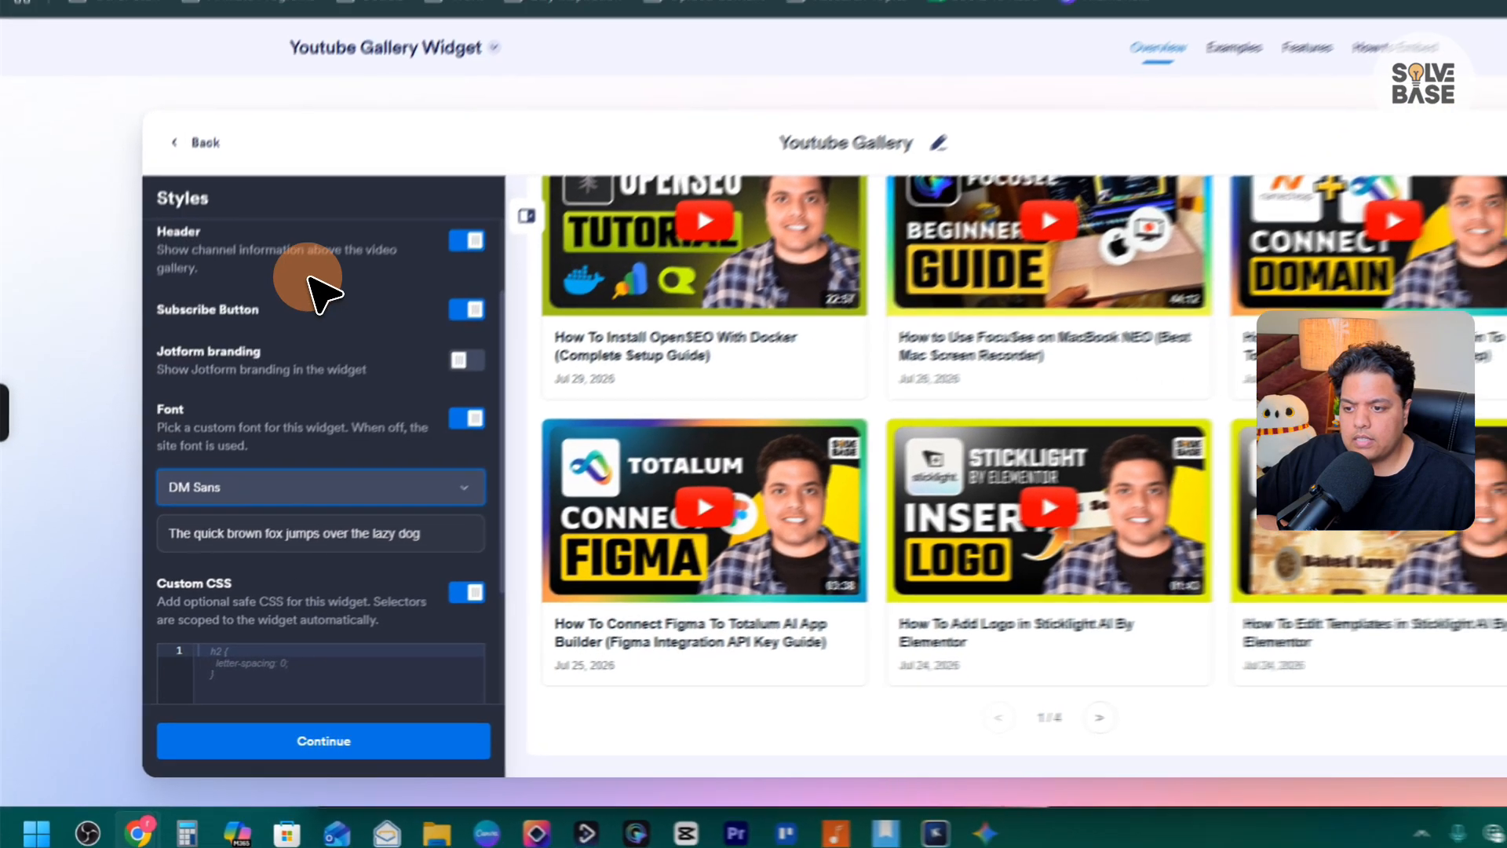
{"action": "scroll", "coordinate": [363, 576], "scroll_direction": "down", "scroll_amount": 1}
{"action": "left_click", "coordinate": [279, 744]}
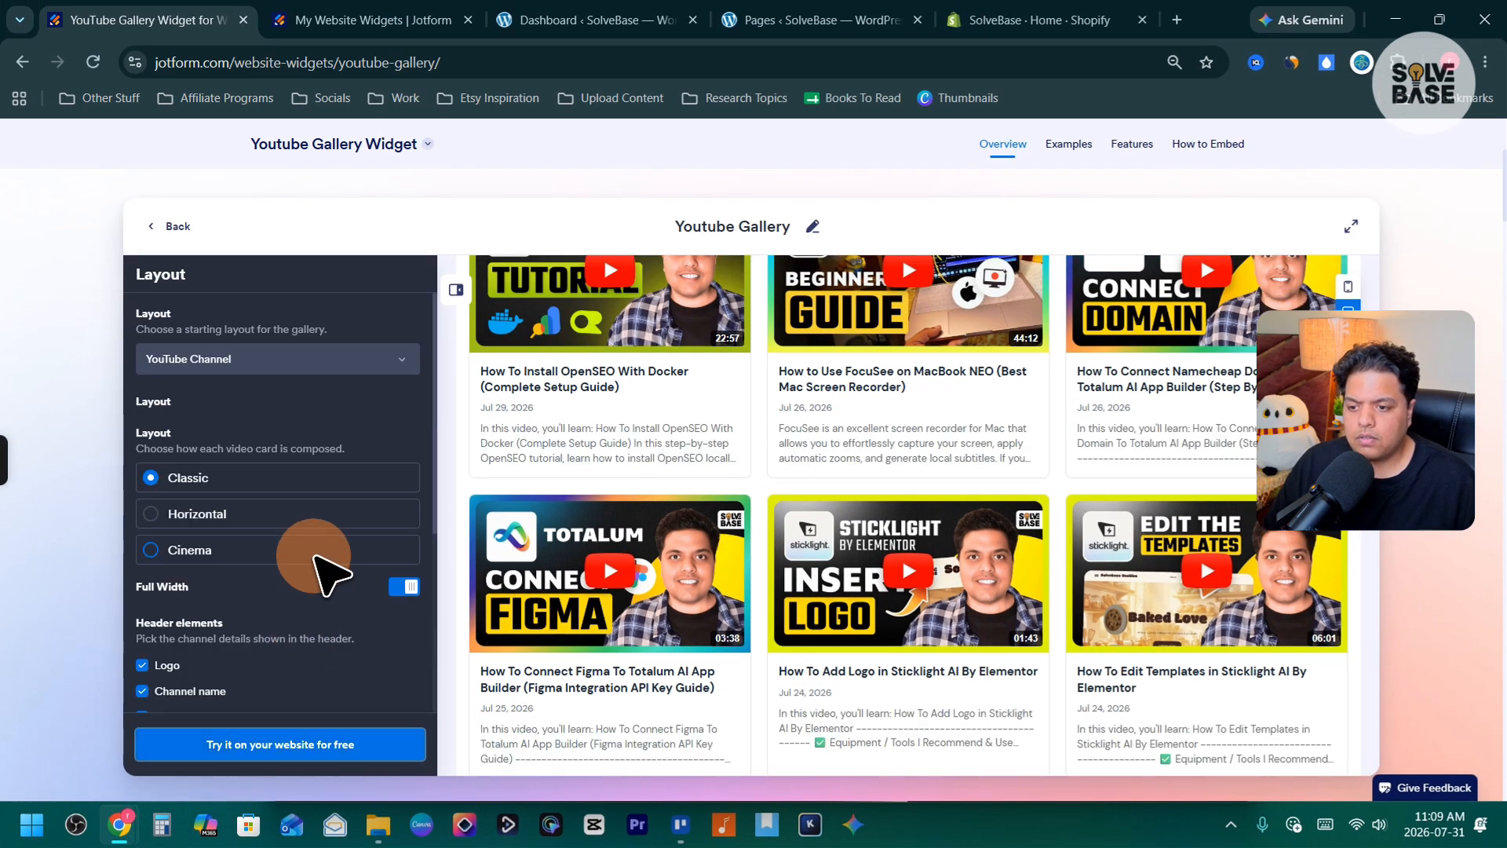
Try the List layout for the gallery and settle on the YouTube Compact layout.
{"action": "left_click", "coordinate": [263, 363]}
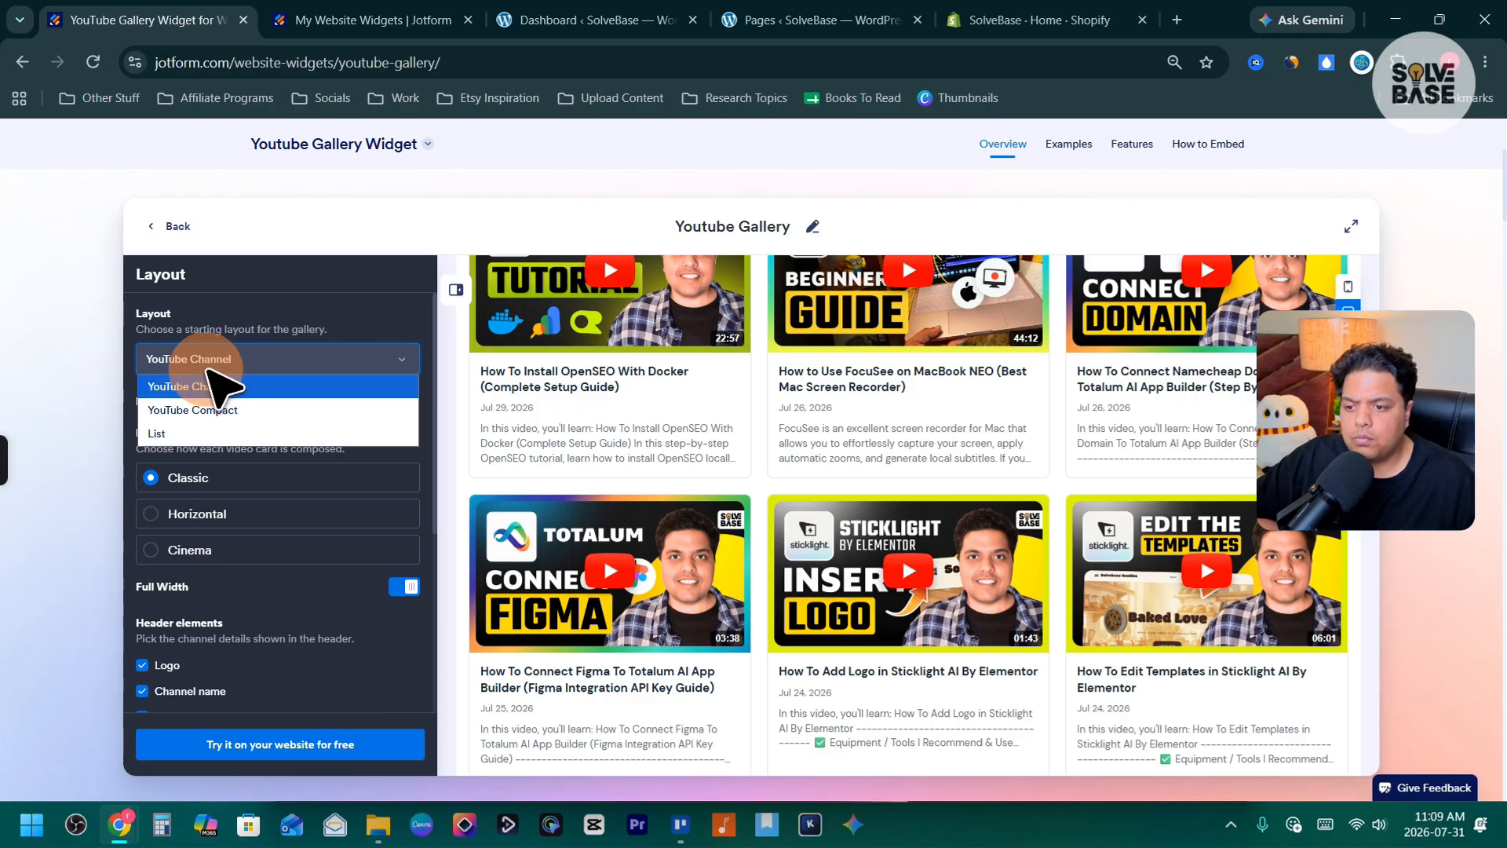
{"action": "left_click", "coordinate": [196, 410]}
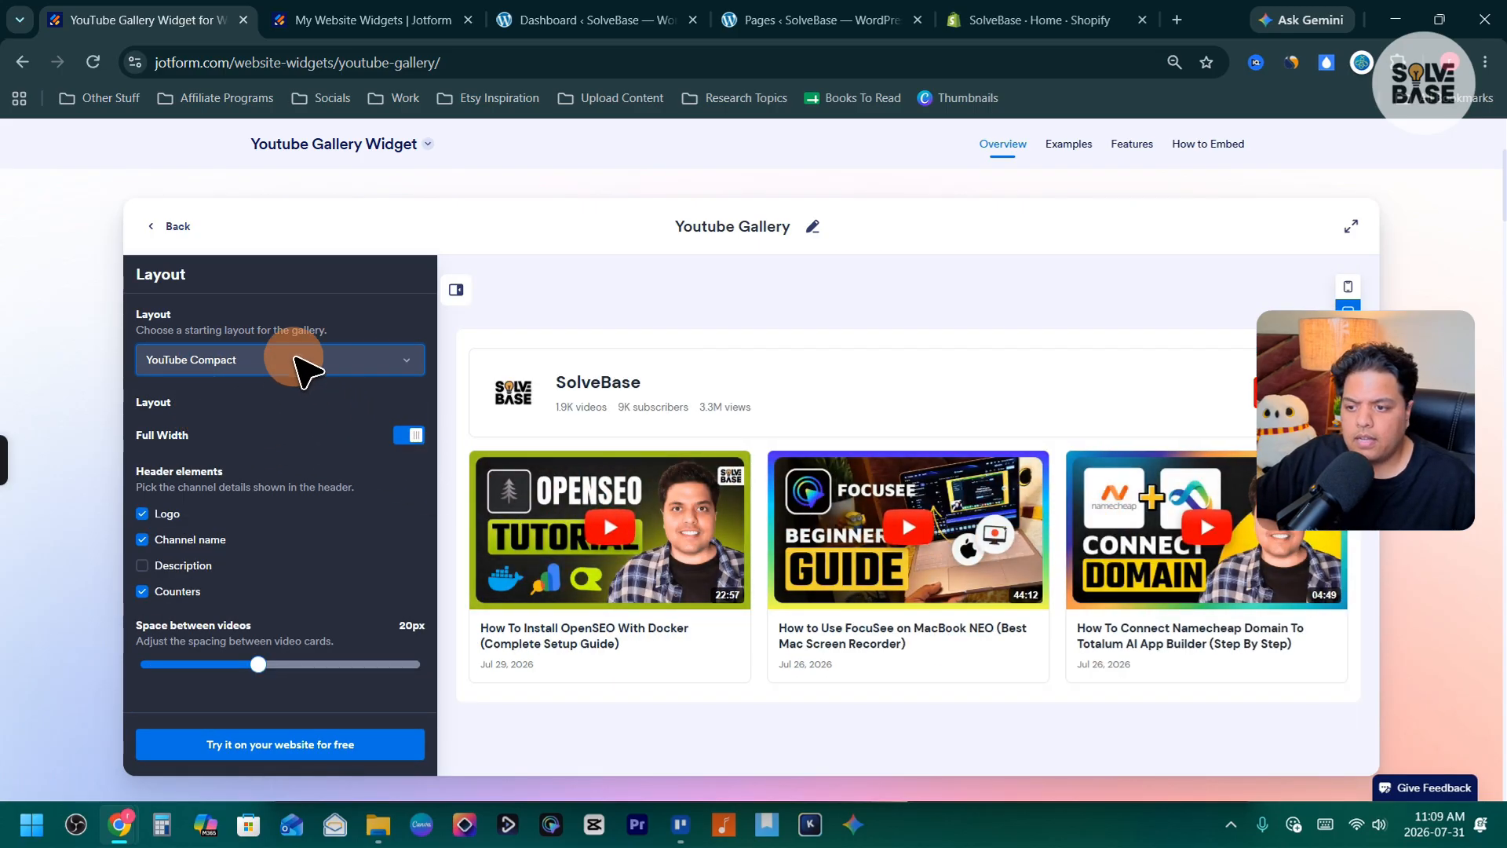
{"action": "left_click", "coordinate": [302, 360]}
{"action": "left_click", "coordinate": [212, 431]}
{"action": "scroll", "coordinate": [220, 439], "scroll_direction": "up", "scroll_amount": 4}
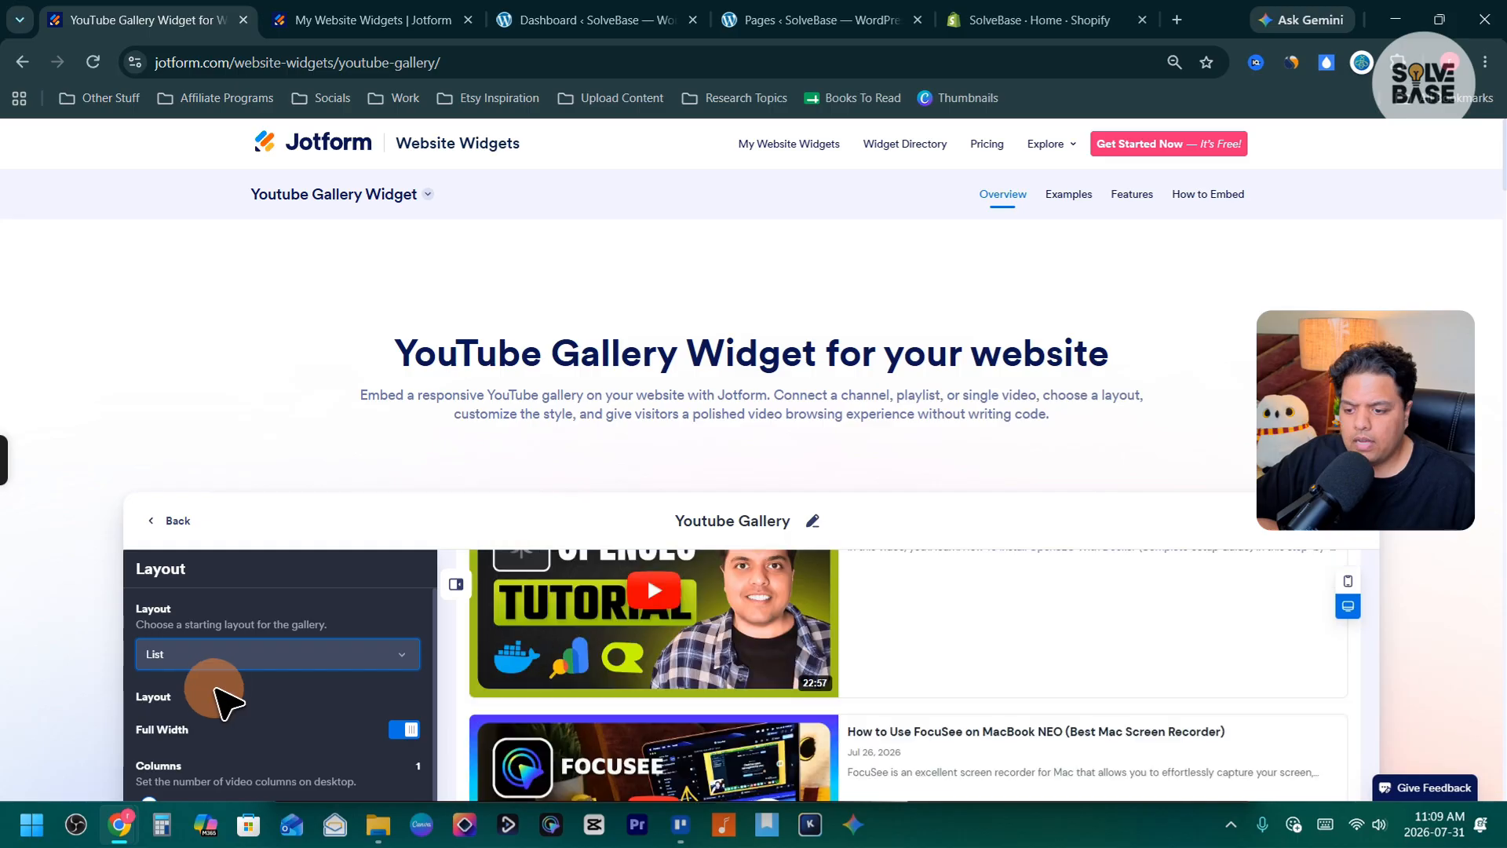
{"action": "left_click", "coordinate": [221, 658]}
{"action": "left_click", "coordinate": [227, 699]}
{"action": "scroll", "coordinate": [895, 581], "scroll_direction": "down", "scroll_amount": 3}
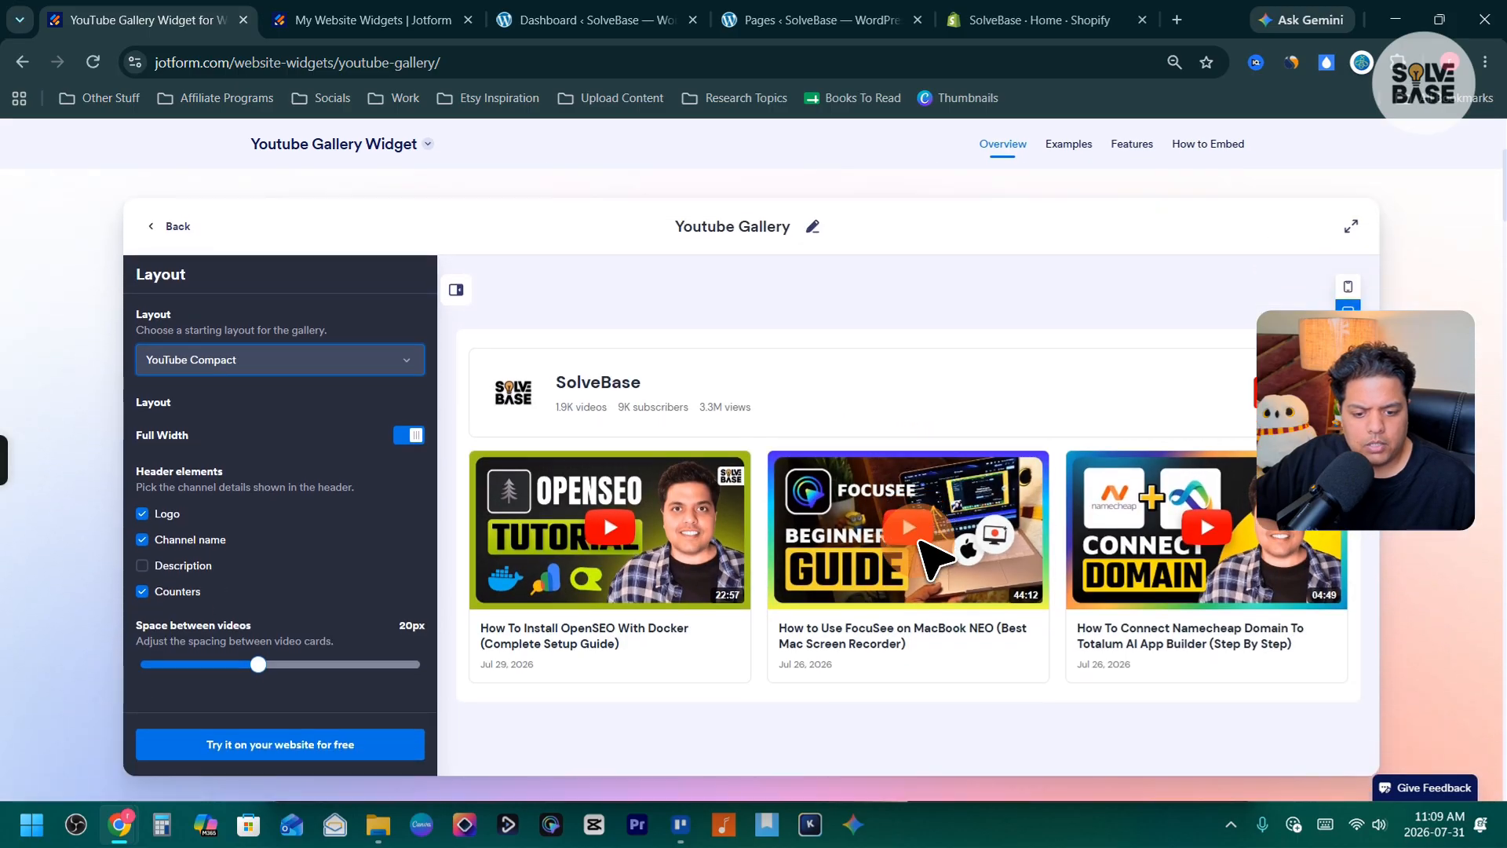
Turn off Full Width and set the gallery width to 1018px.
{"action": "left_click", "coordinate": [410, 436]}
{"action": "left_click", "coordinate": [410, 436]}
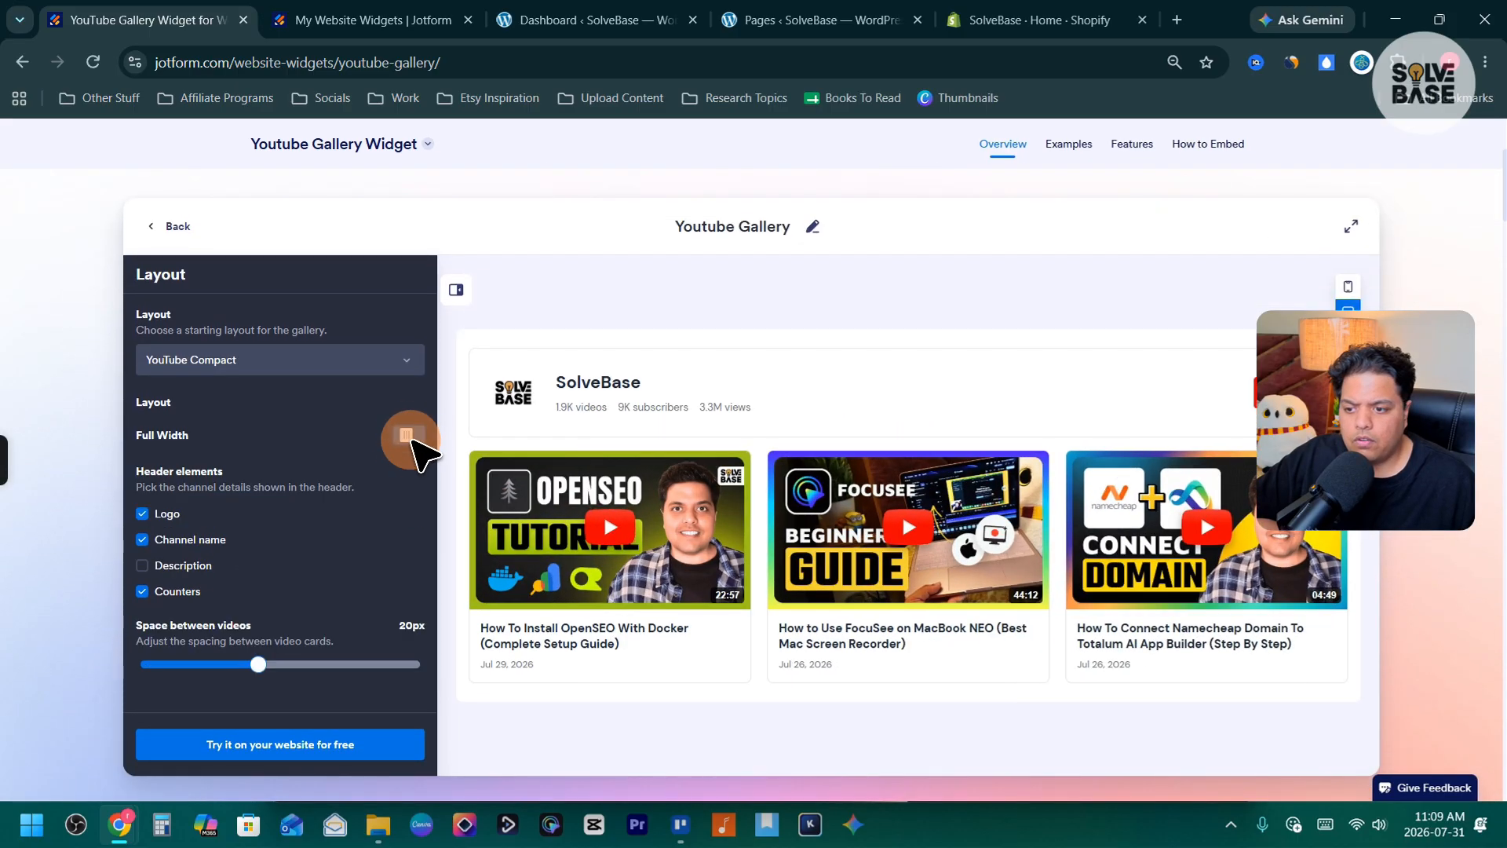
{"action": "left_click", "coordinate": [410, 436]}
{"action": "mouse_move", "coordinate": [319, 487]}
{"action": "left_mouse_down"}
{"action": "mouse_move", "coordinate": [191, 488]}
{"action": "mouse_move", "coordinate": [322, 489]}
{"action": "left_mouse_up"}
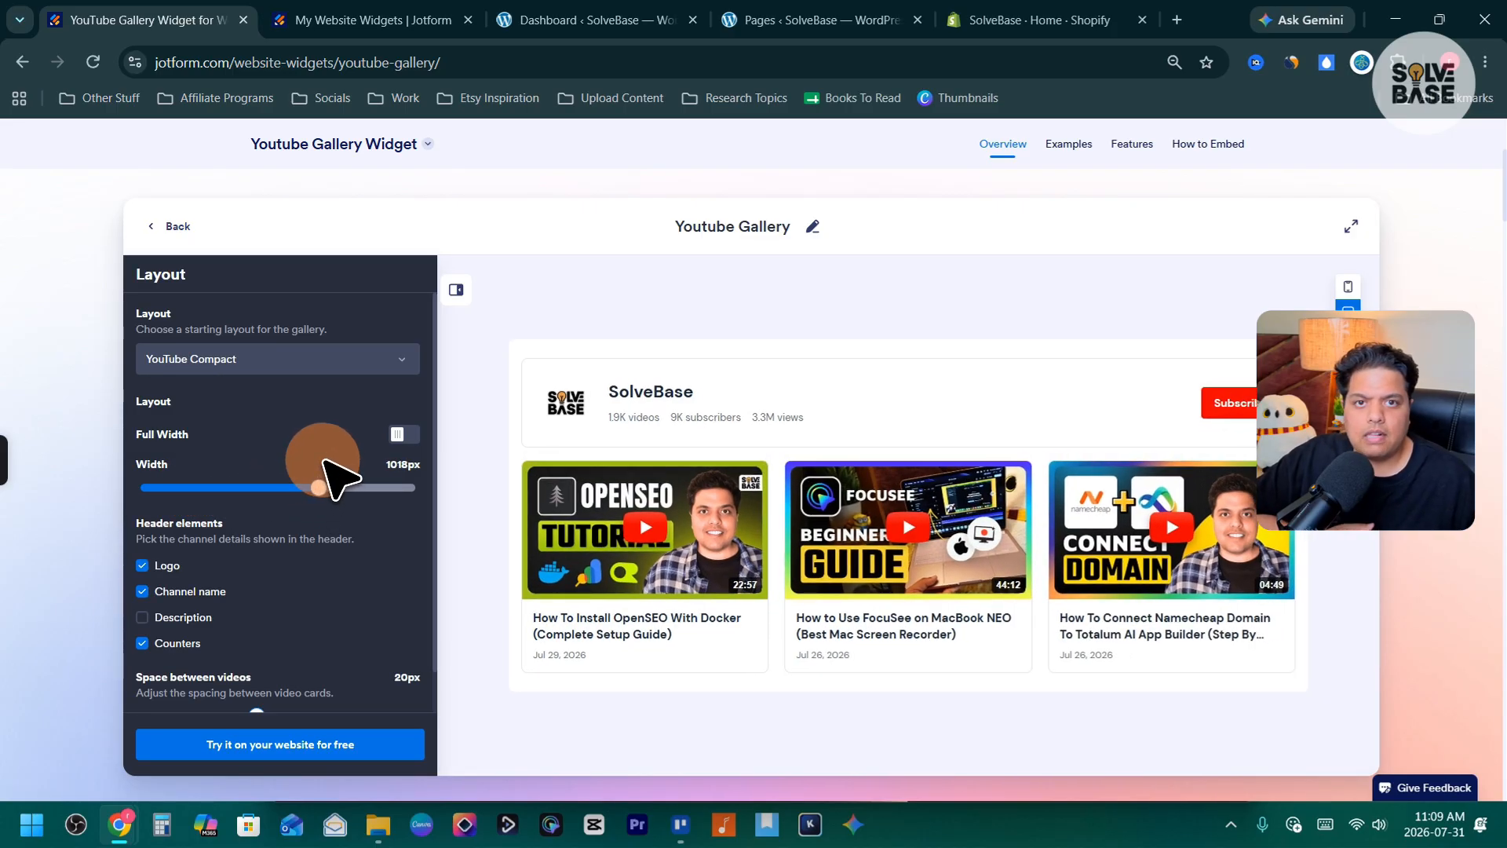
Add the channel Description to the header elements and set the space between videos to 16px.
{"action": "scroll", "coordinate": [267, 506], "scroll_direction": "down", "scroll_amount": 1}
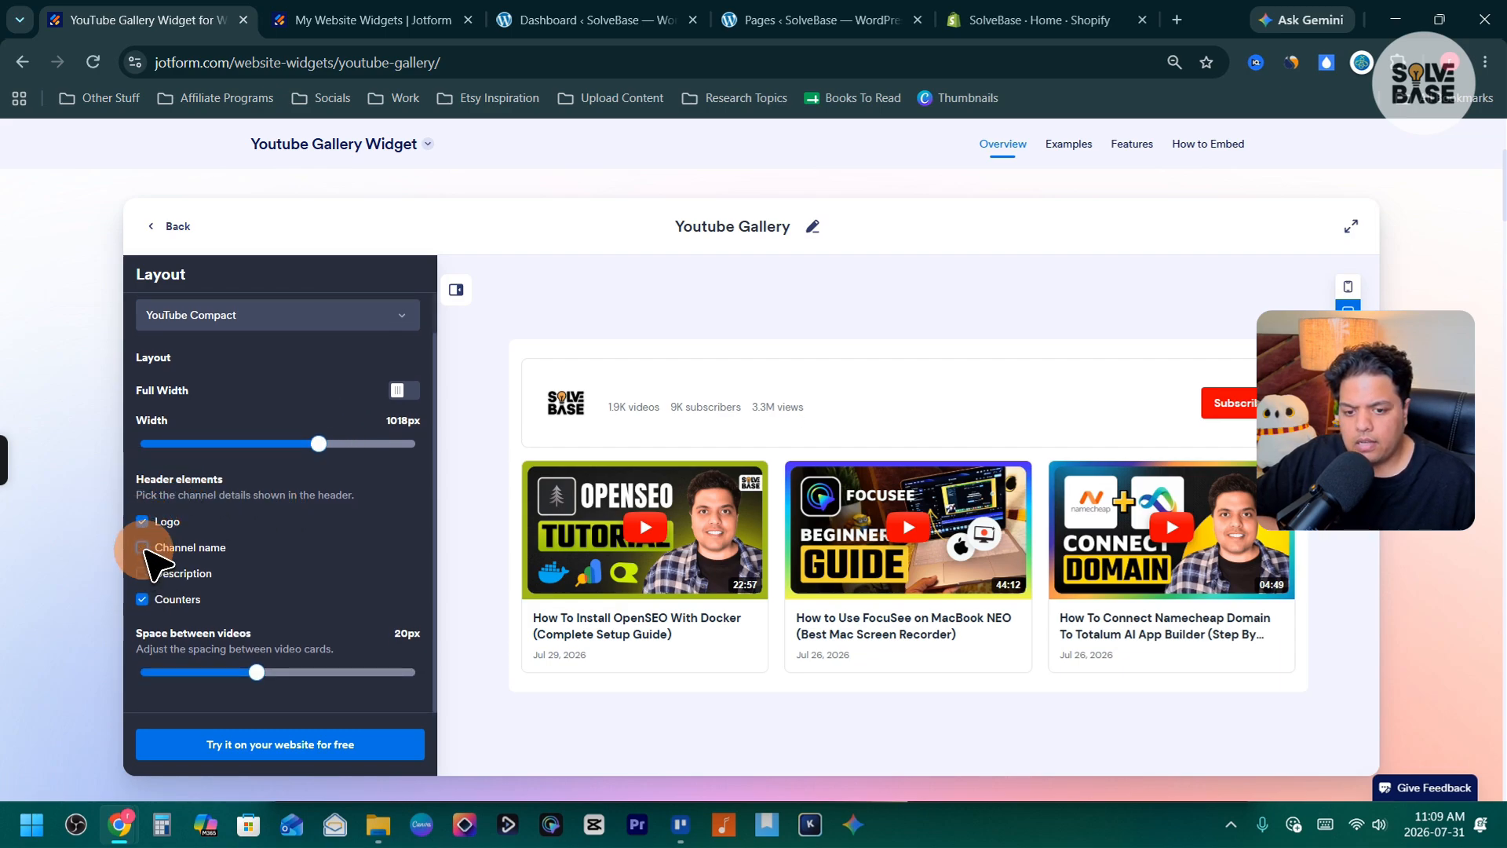
{"action": "left_click", "coordinate": [143, 573]}
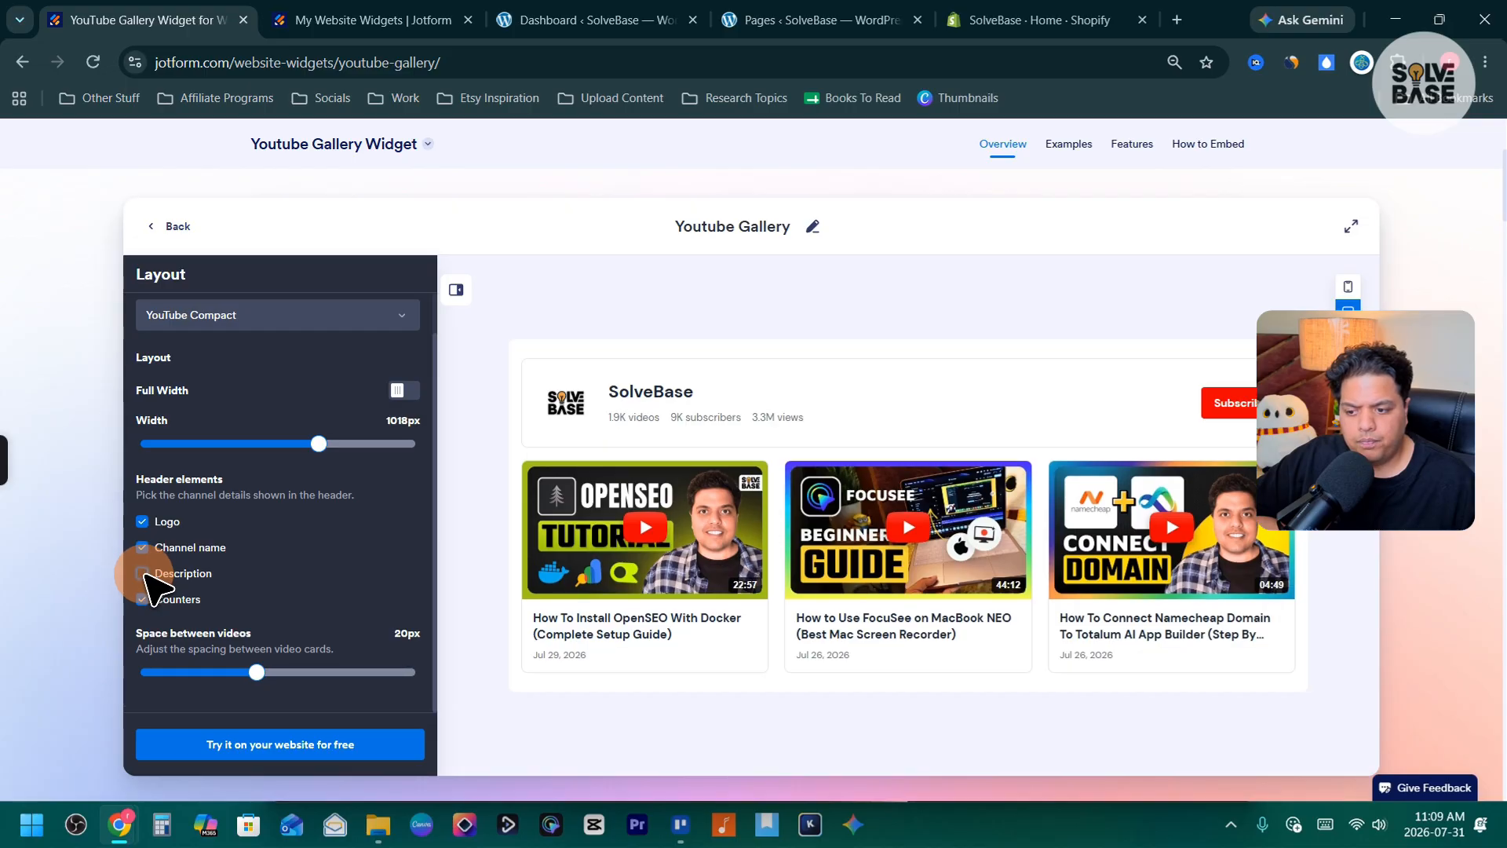
{"action": "left_click_drag", "start_coordinate": [257, 672], "coordinate": [236, 673]}
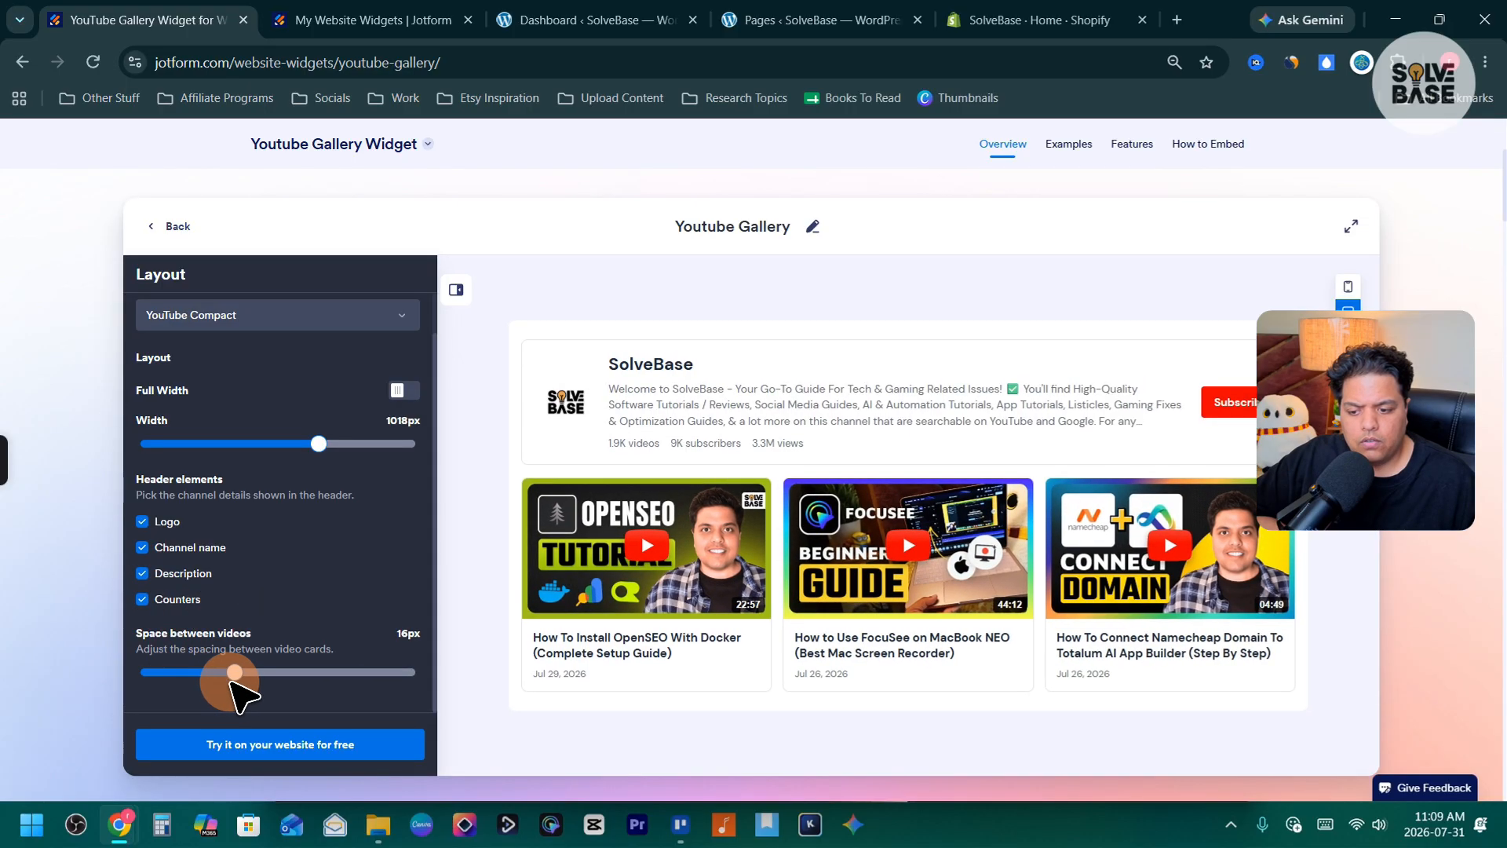
Generate the embed snippet for using the gallery on a website, copy the code, and close the embed dialog.
{"action": "scroll", "coordinate": [303, 623], "scroll_direction": "down", "scroll_amount": 1}
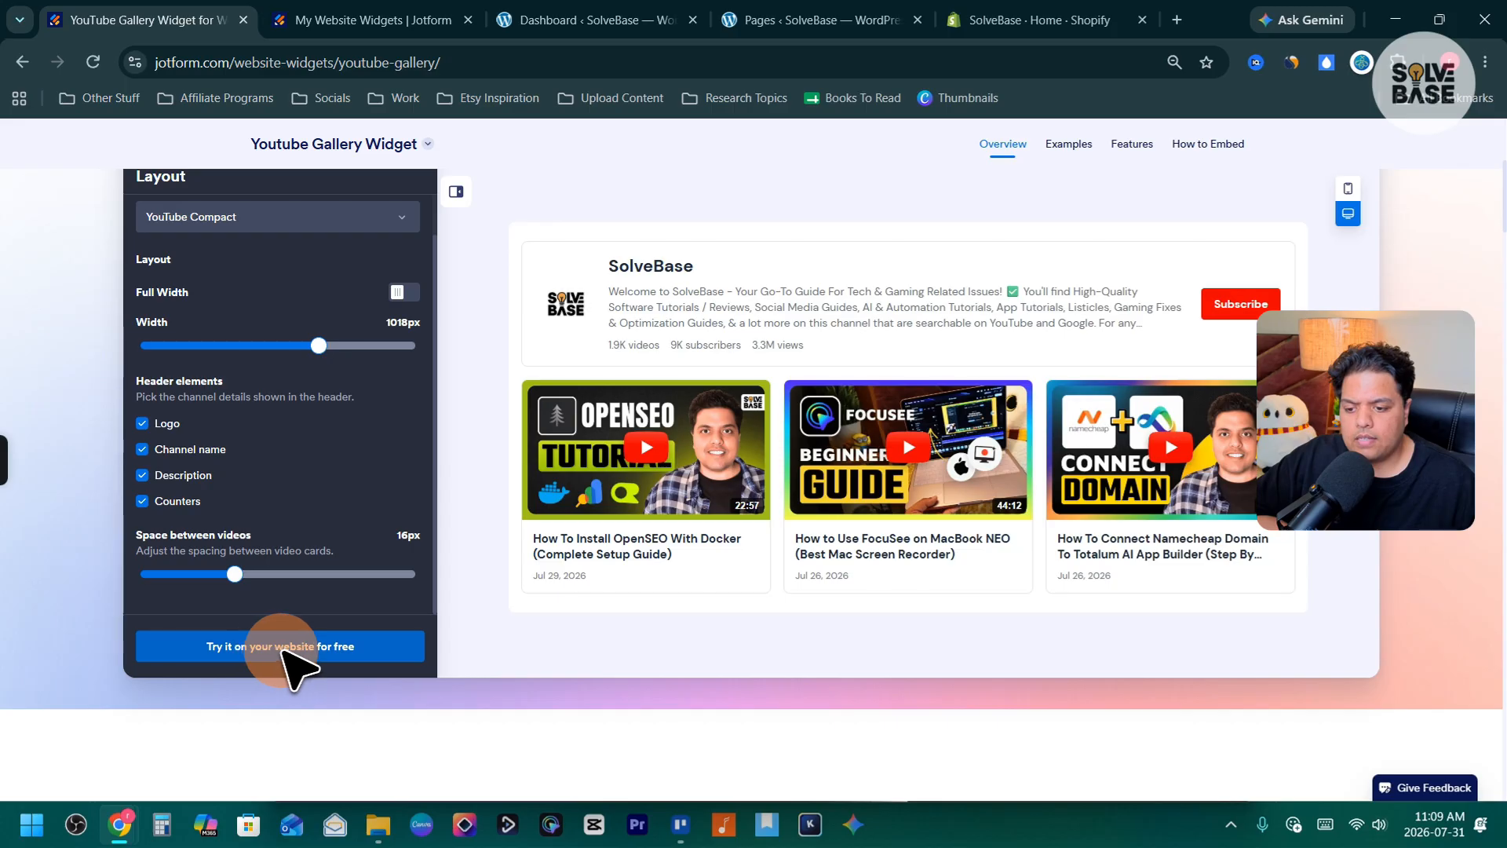
{"action": "left_click", "coordinate": [265, 648]}
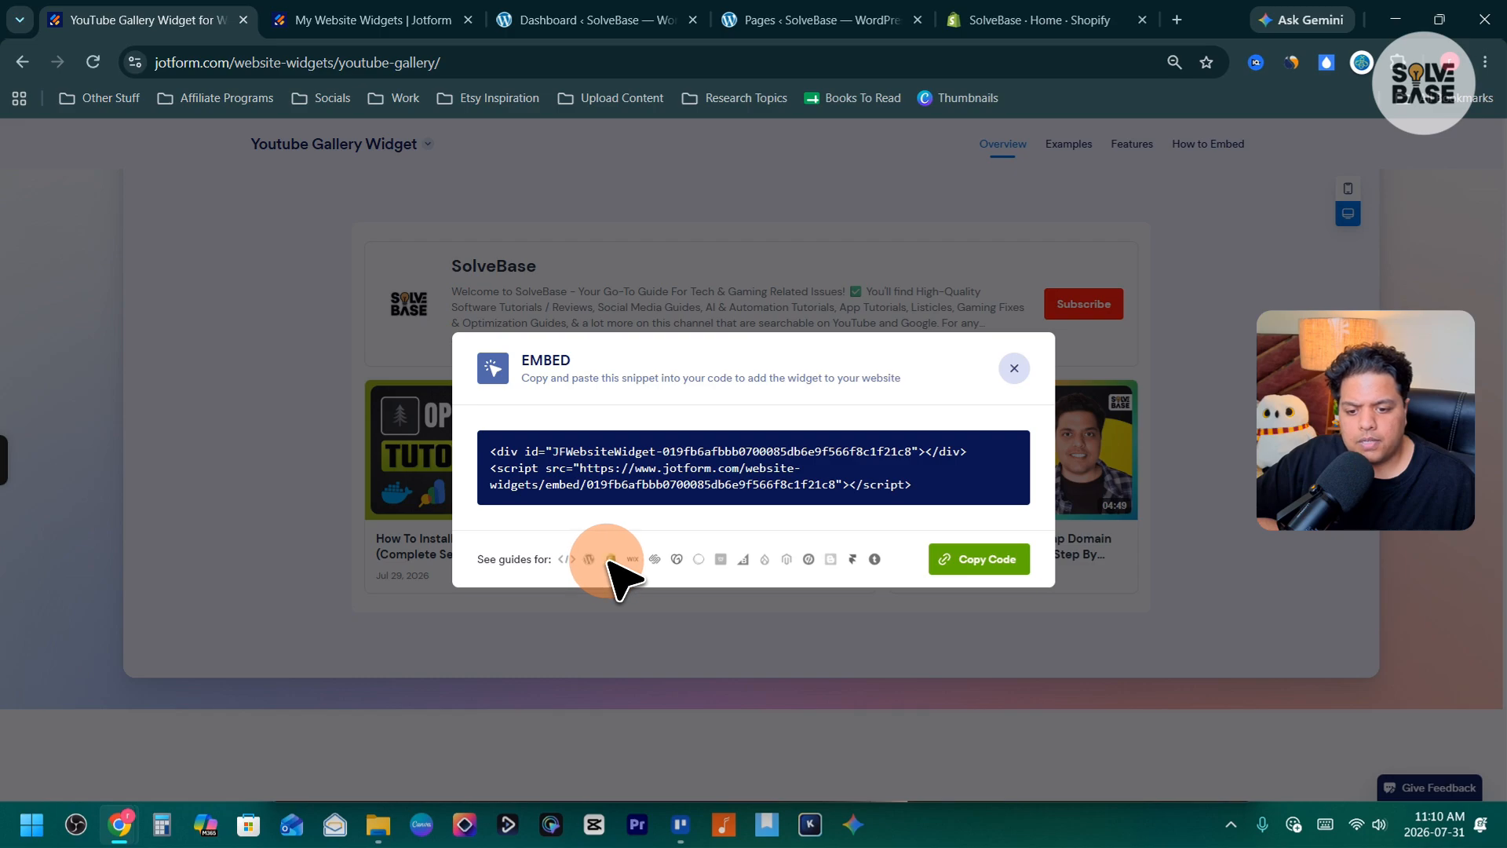
{"action": "left_click_drag", "start_coordinate": [934, 485], "coordinate": [492, 448]}
{"action": "right_click", "coordinate": [558, 475]}
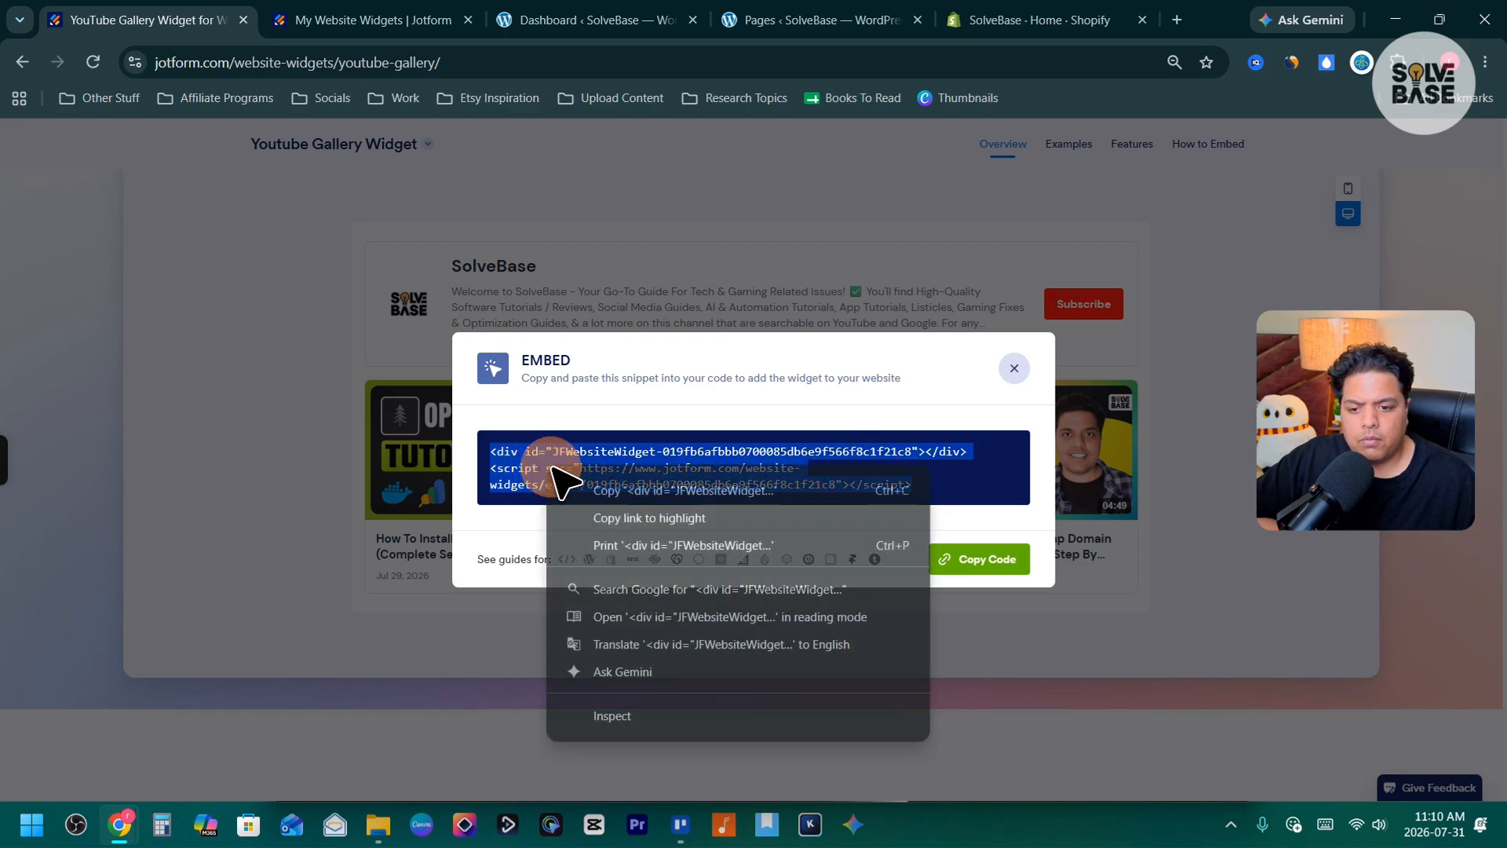
{"action": "left_click", "coordinate": [589, 493]}
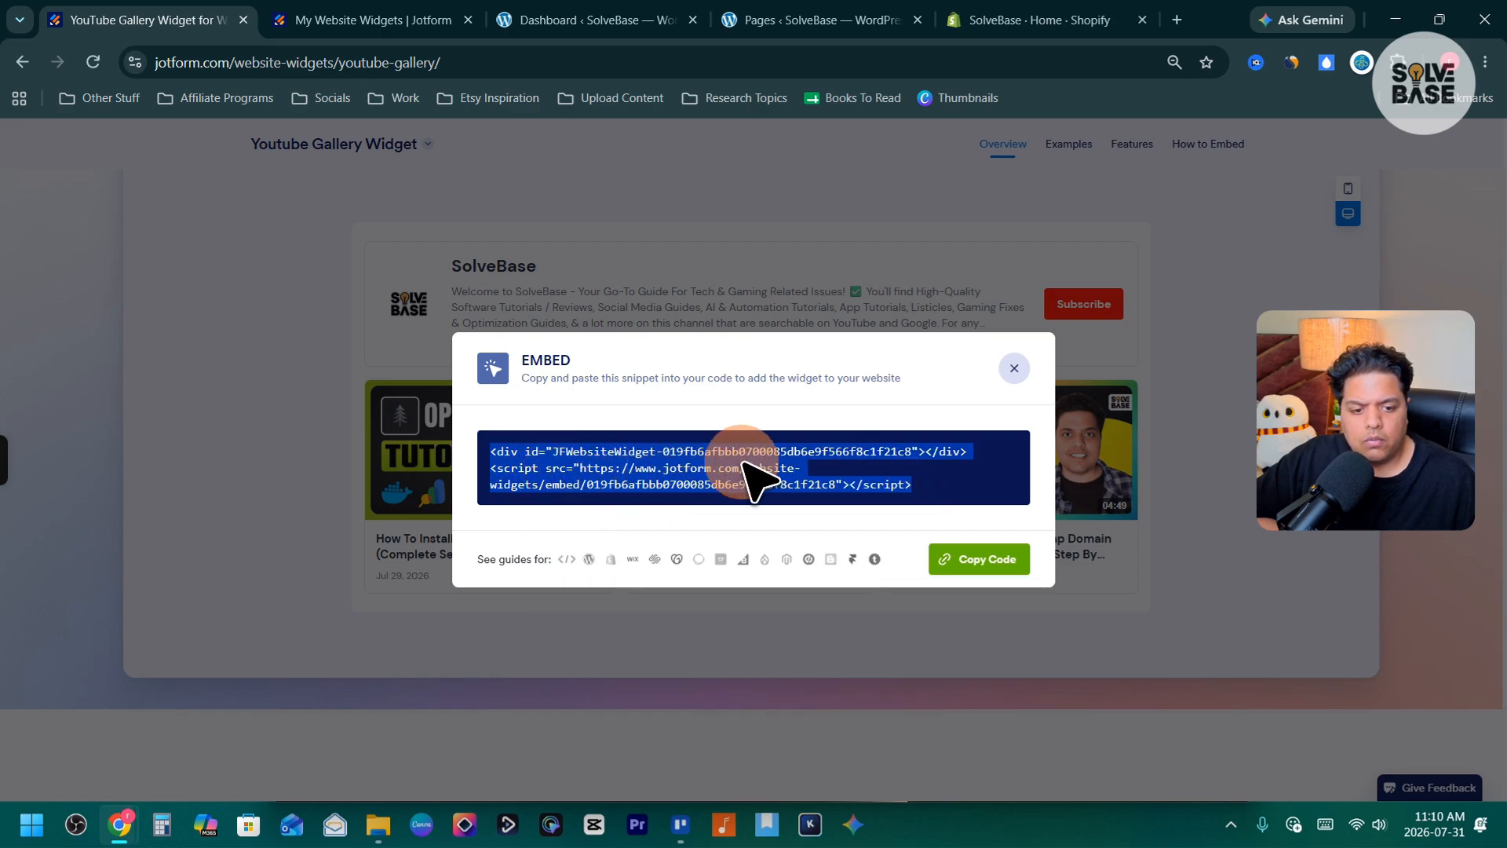
{"action": "left_click", "coordinate": [977, 560]}
{"action": "left_click", "coordinate": [1014, 368]}
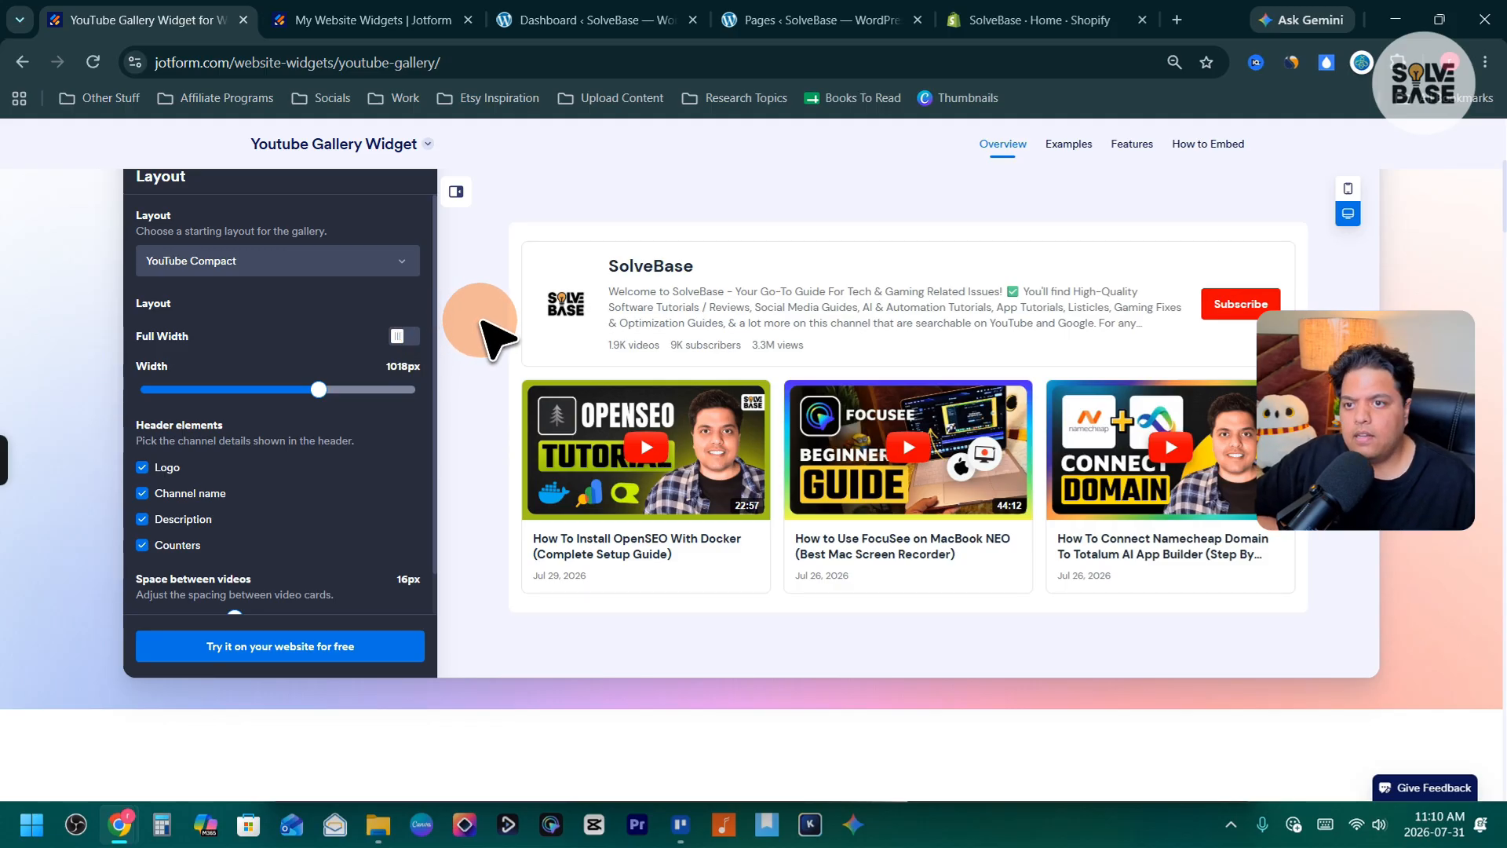
Switch to the My Website Widgets list and review the additional actions offered for a saved widget.
{"action": "left_click", "coordinate": [370, 17]}
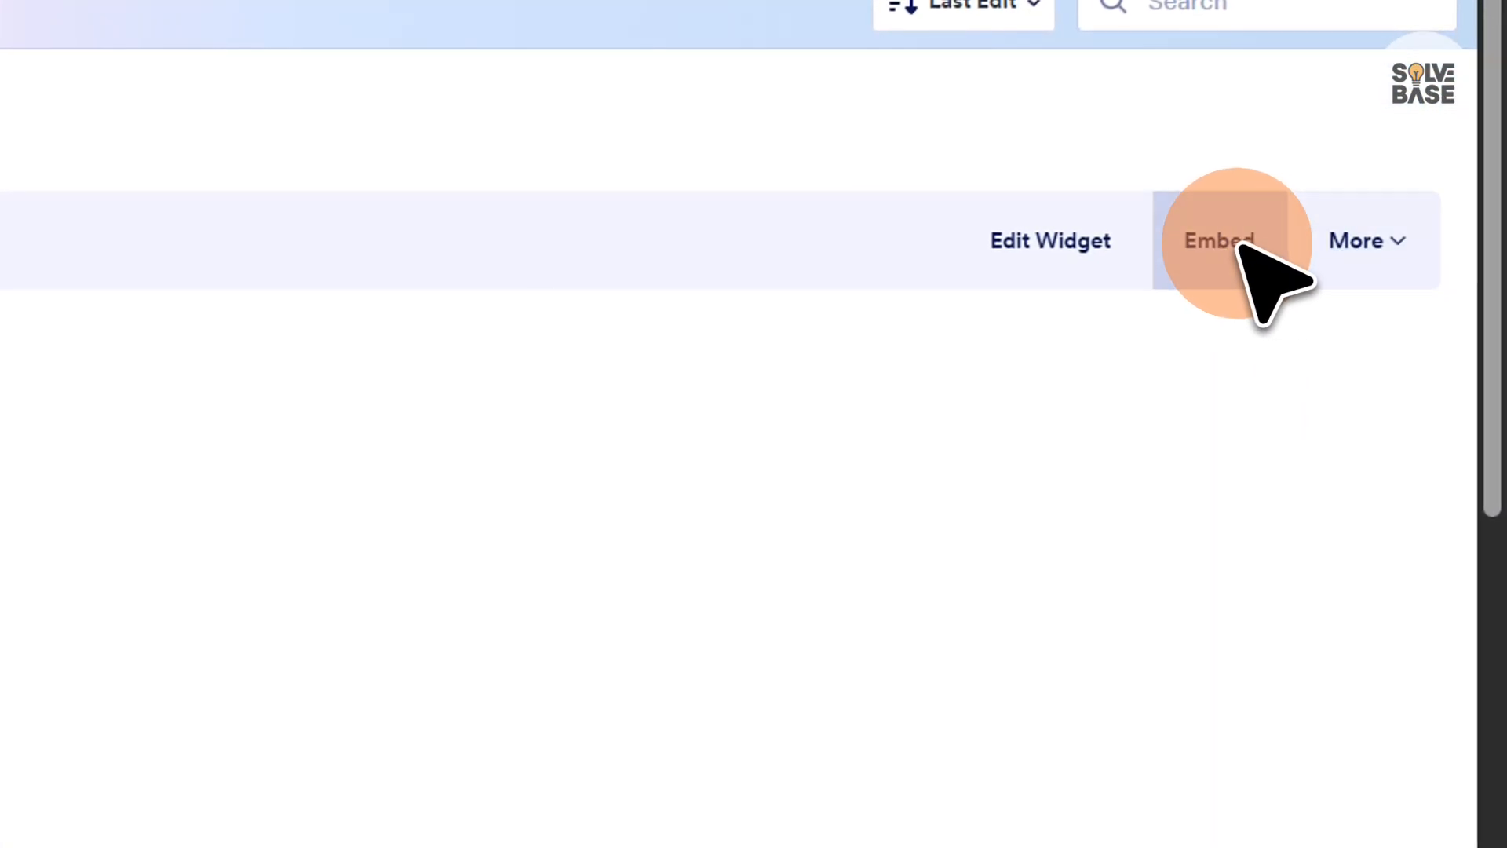
{"action": "left_click", "coordinate": [1334, 235]}
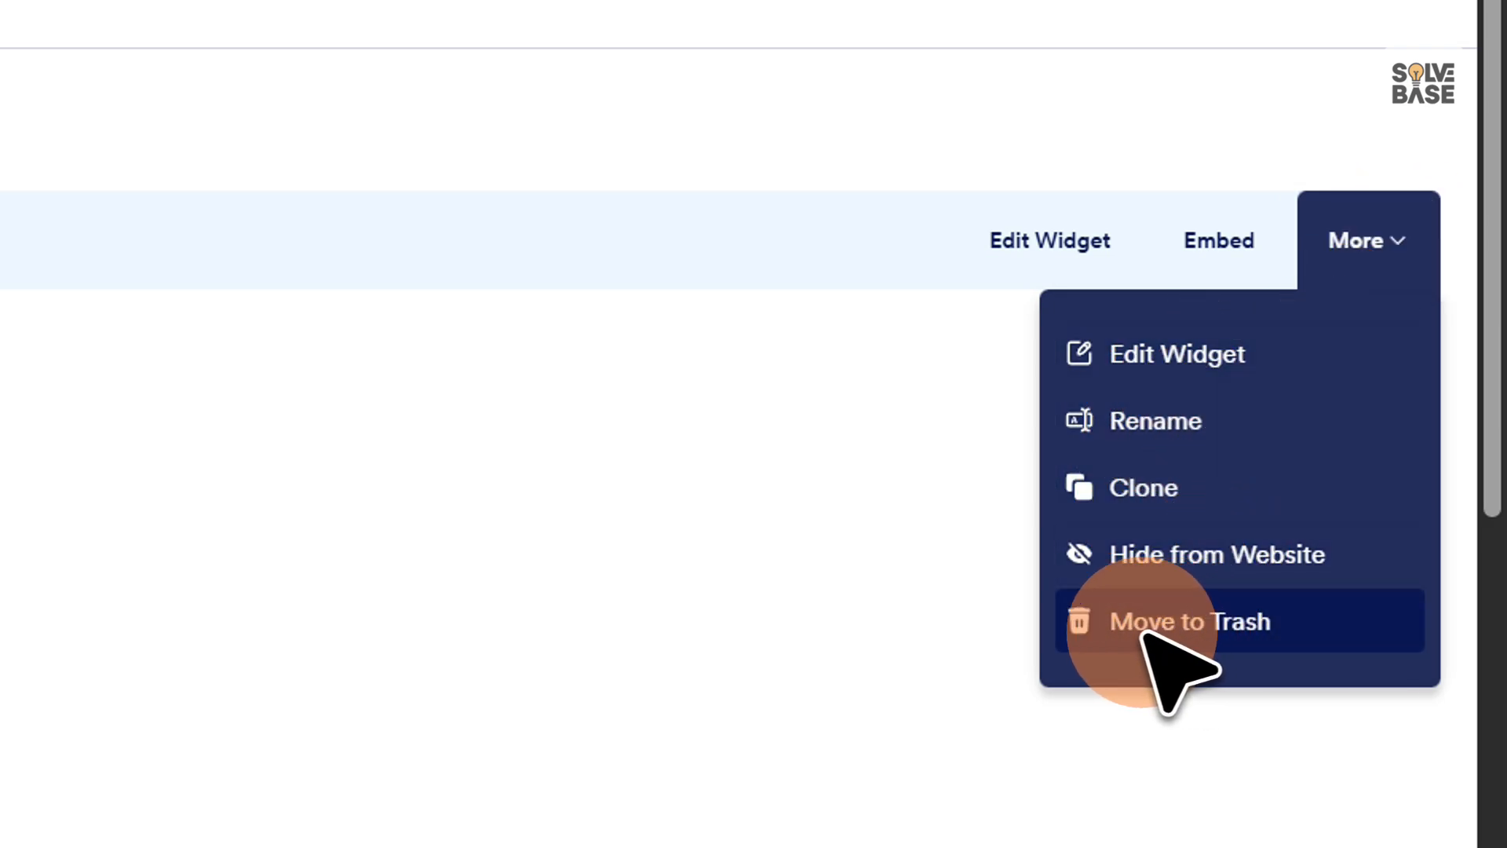
{"action": "left_click", "coordinate": [79, 471]}
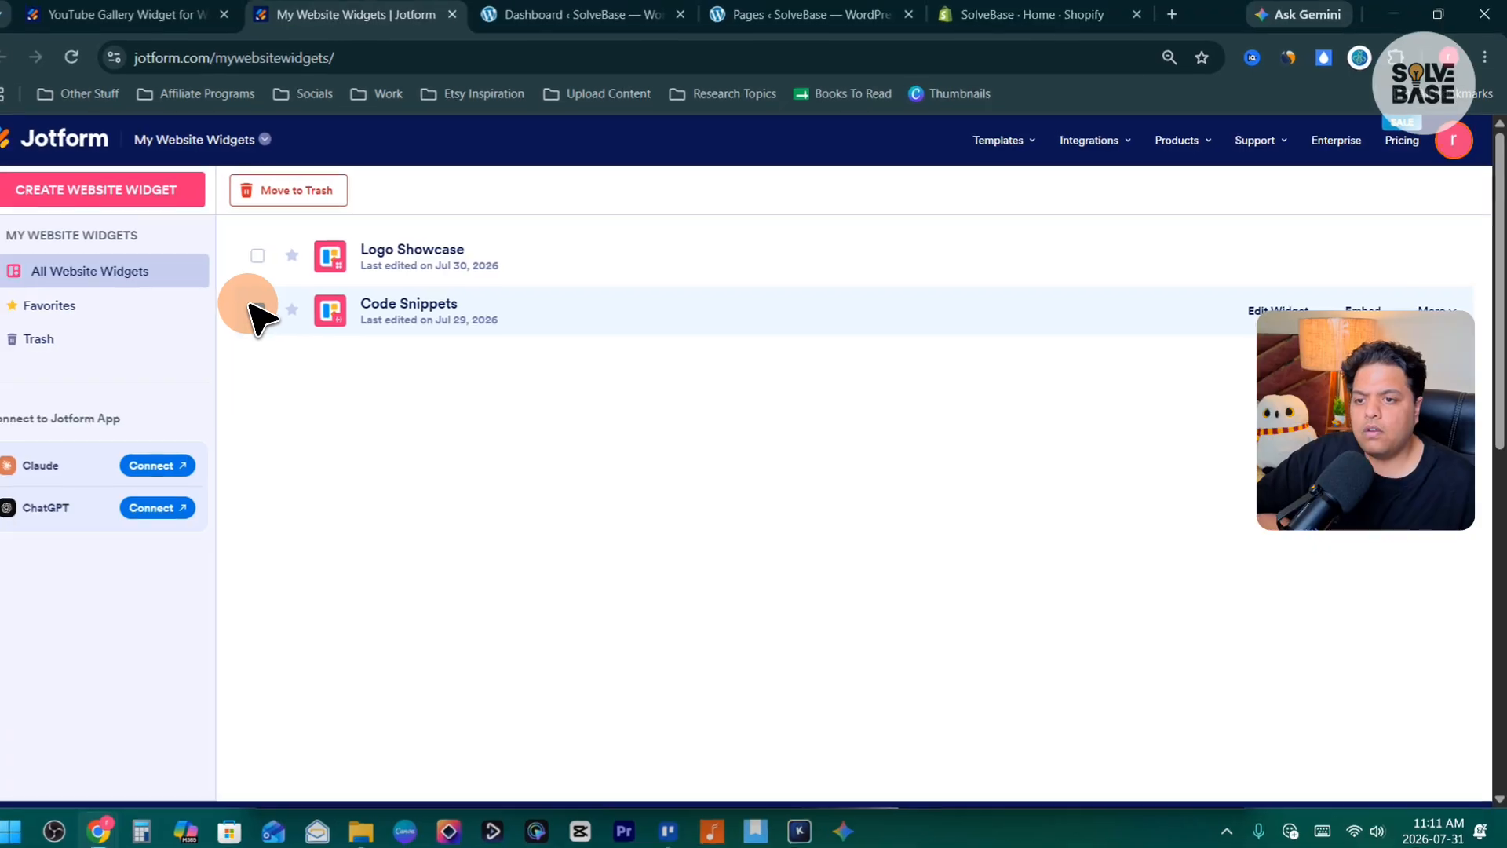
Switch to the WordPress dashboard and open the Home front page for editing from the list of pages.
{"action": "left_click", "coordinate": [606, 21]}
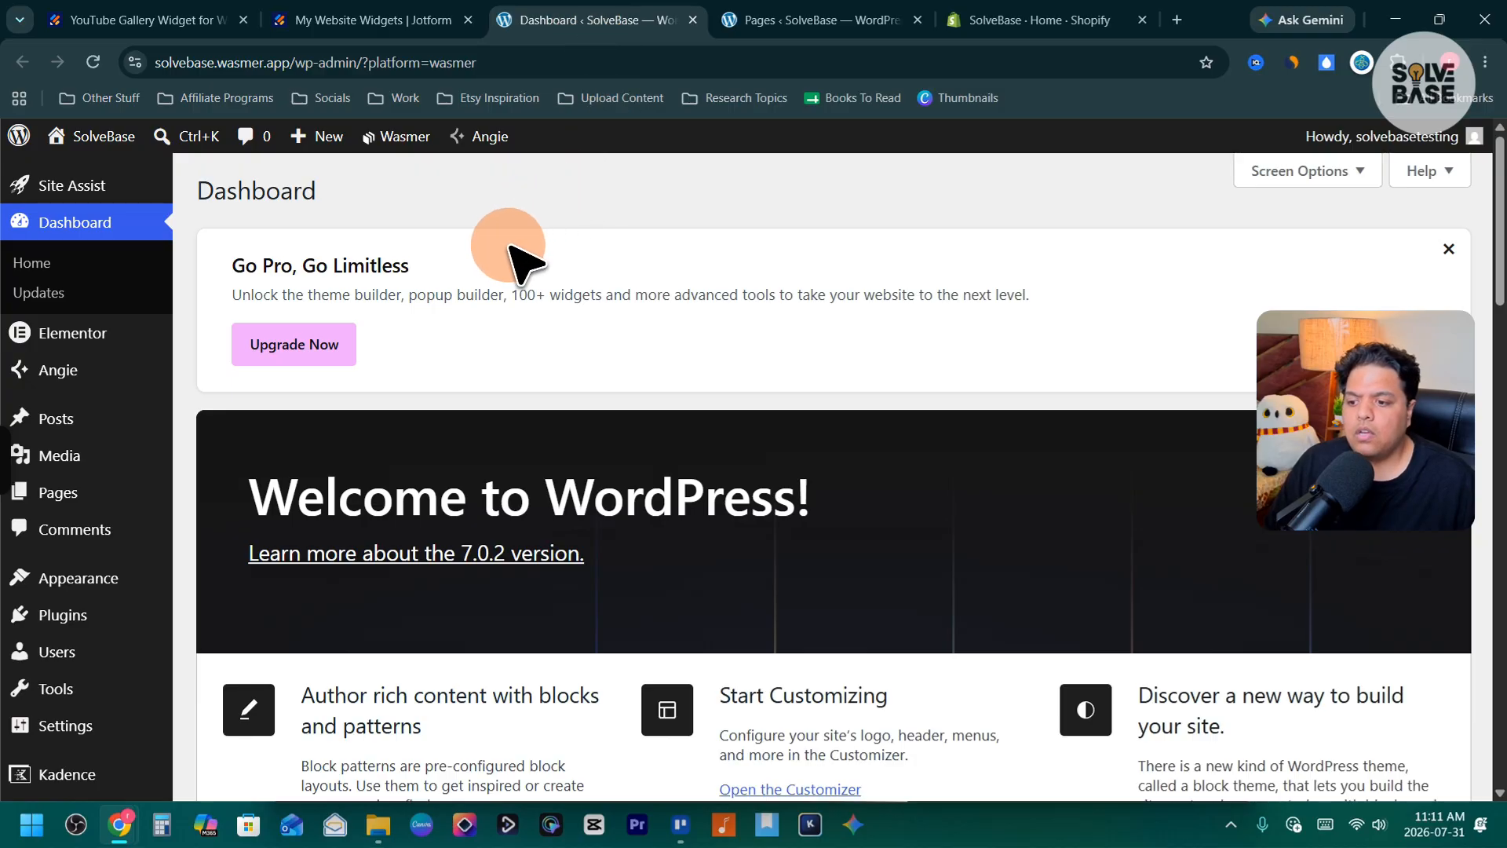
{"action": "mouse_move", "coordinate": [101, 487]}
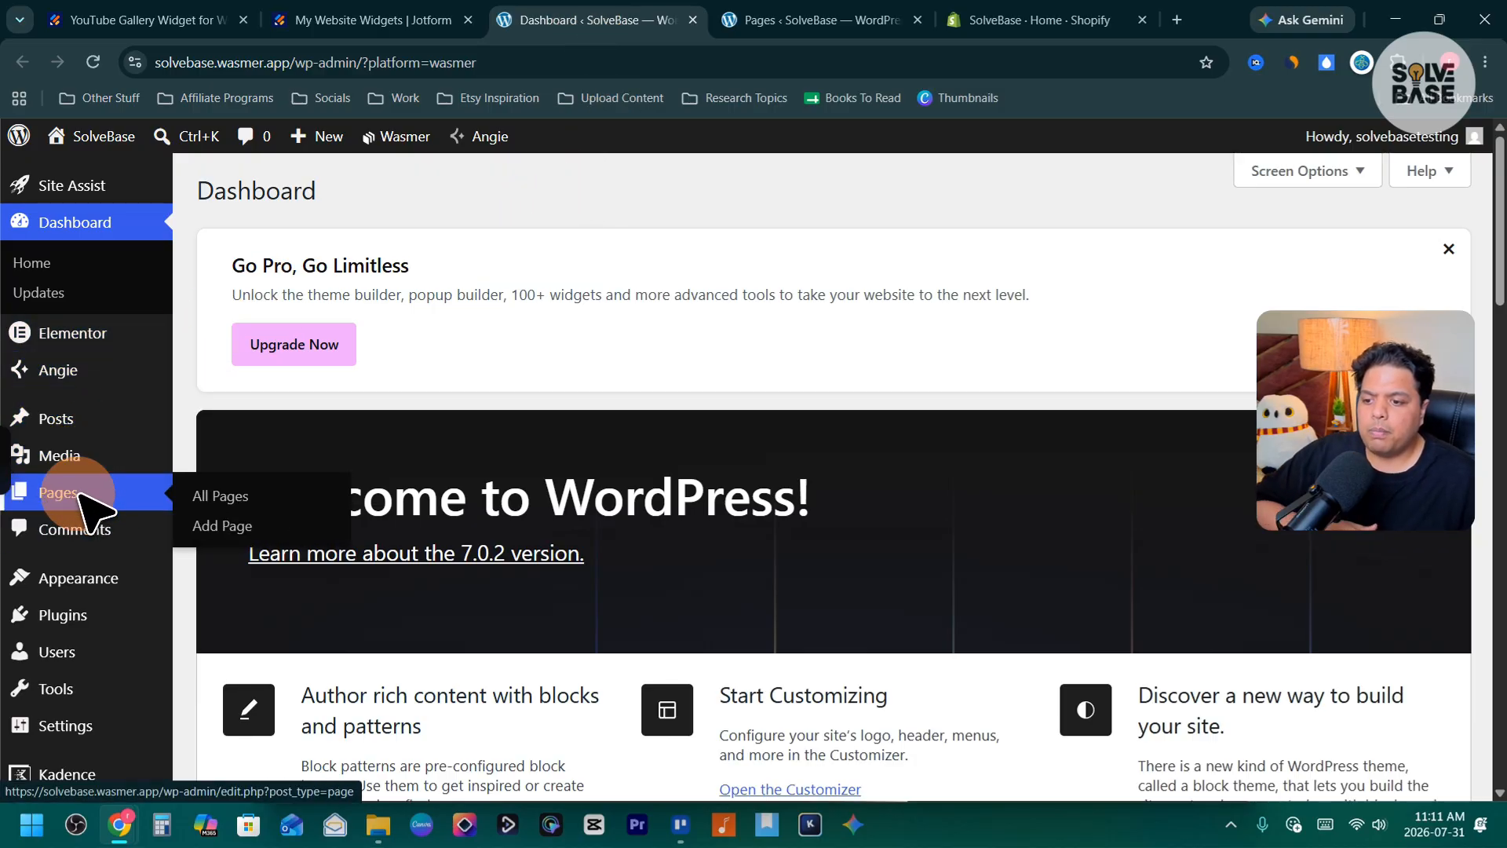
{"action": "left_click", "coordinate": [226, 490]}
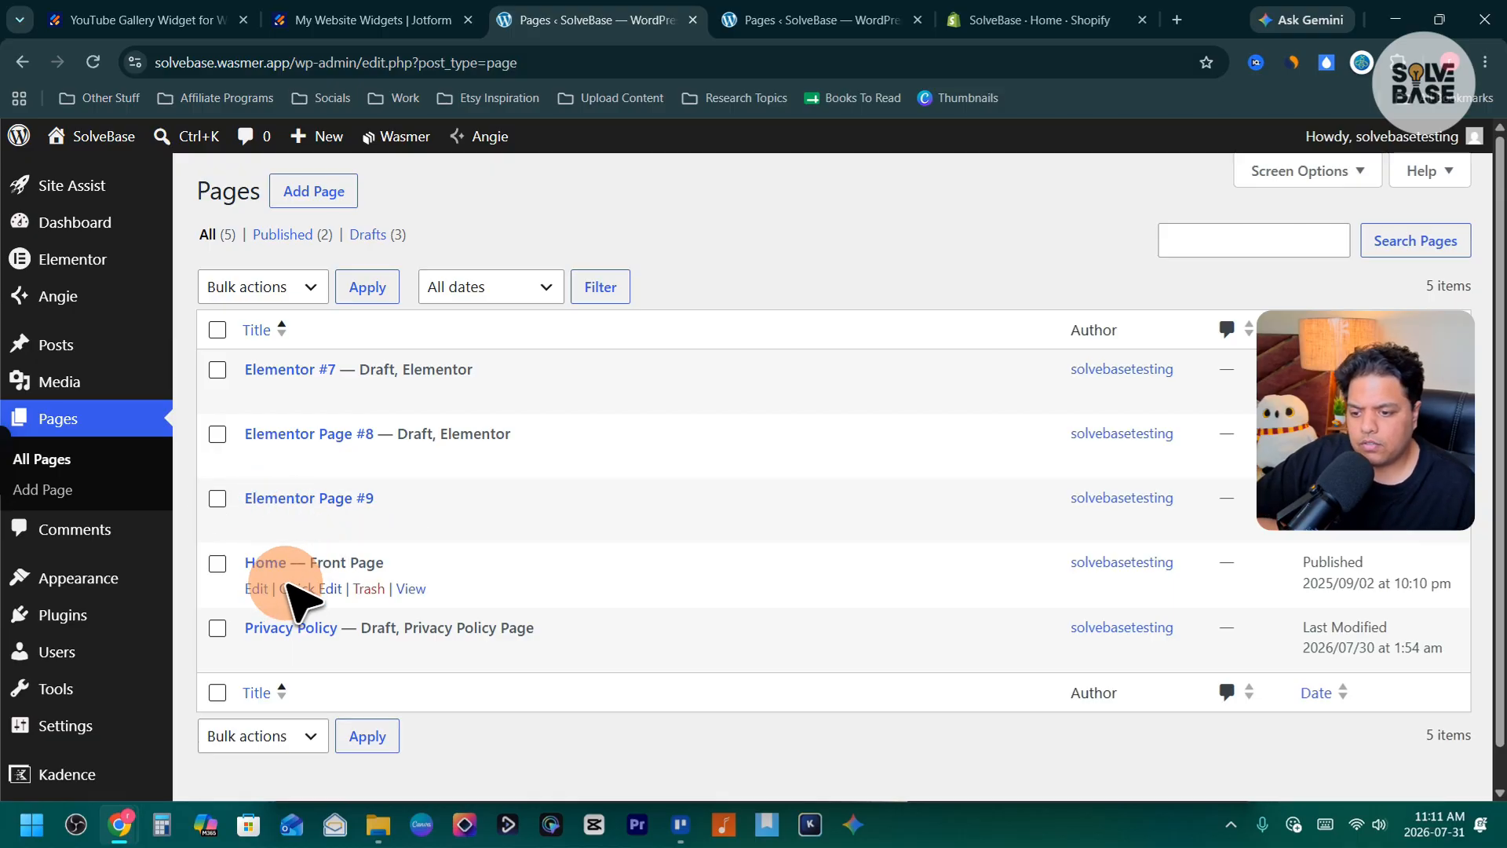
{"action": "left_click", "coordinate": [257, 590]}
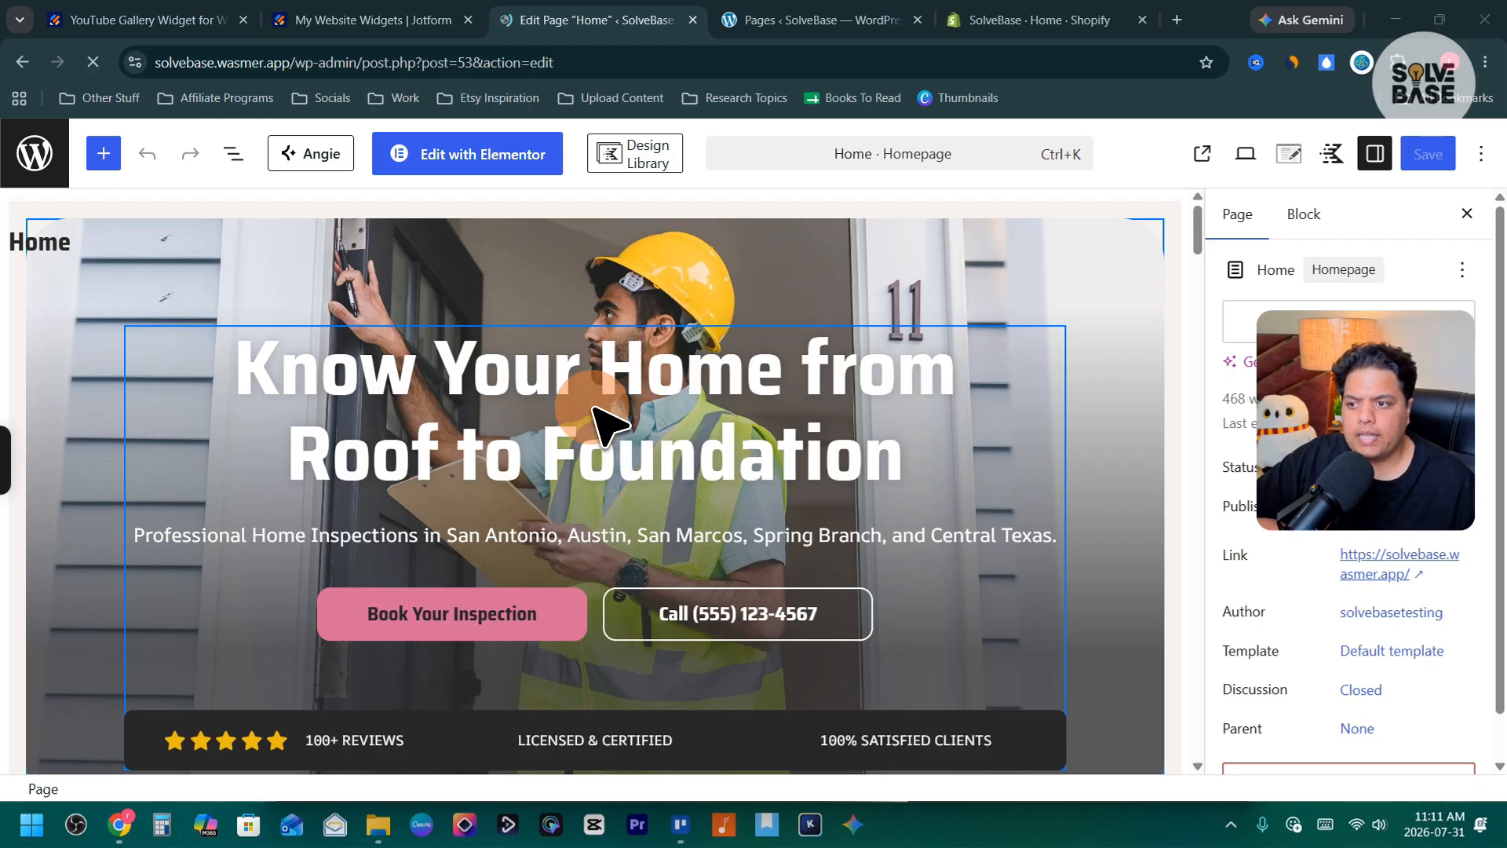
Insert a Custom HTML block between the inspection-benefits bar and the "Home Inspections Tailored To You" section of the Home page.
{"action": "scroll", "coordinate": [533, 433], "scroll_direction": "down", "scroll_amount": 1}
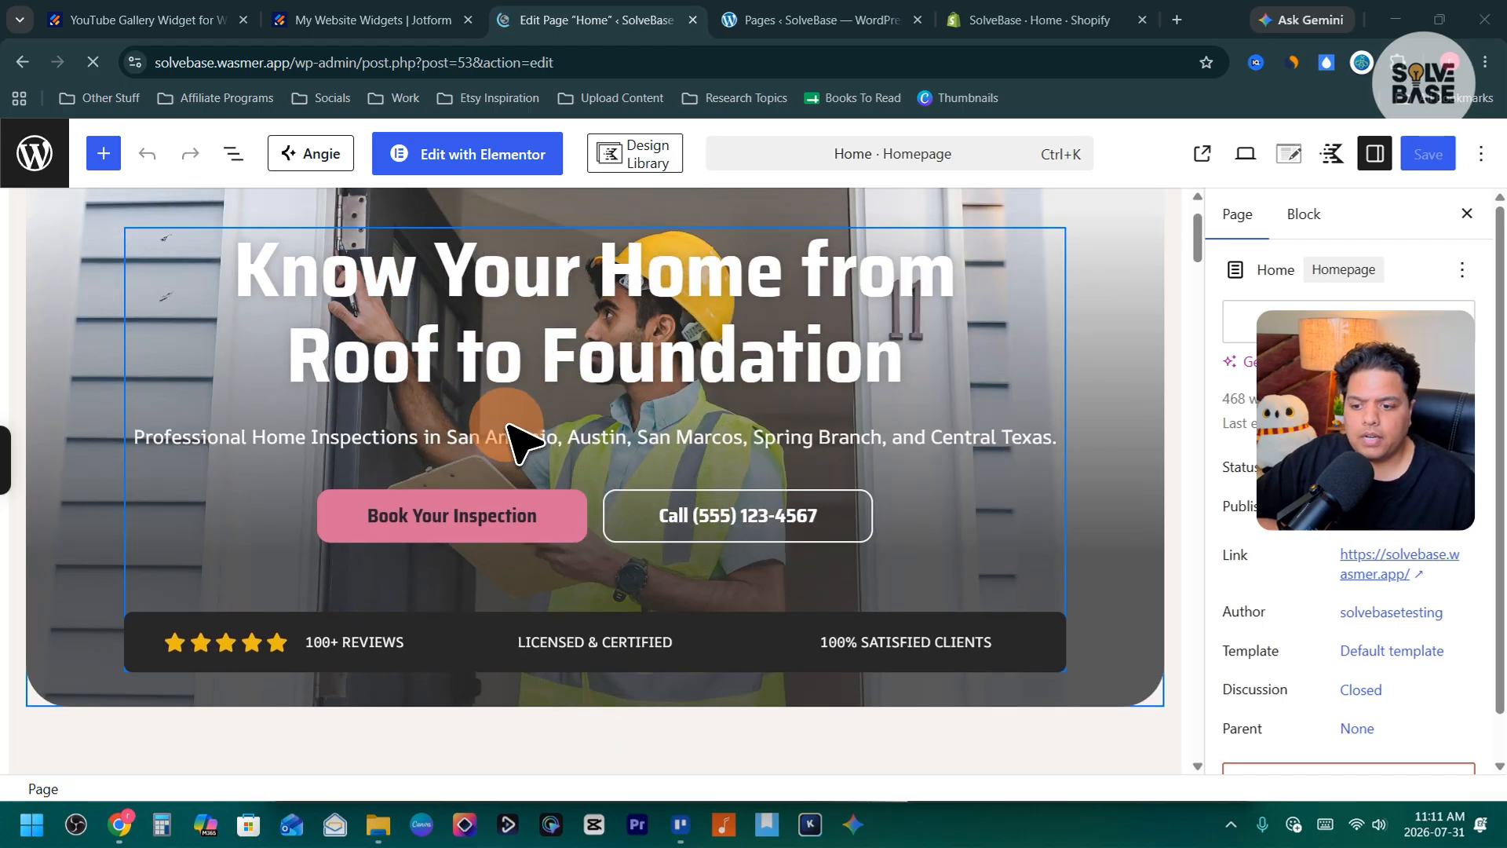
{"action": "scroll", "coordinate": [510, 439], "scroll_direction": "down", "scroll_amount": 3}
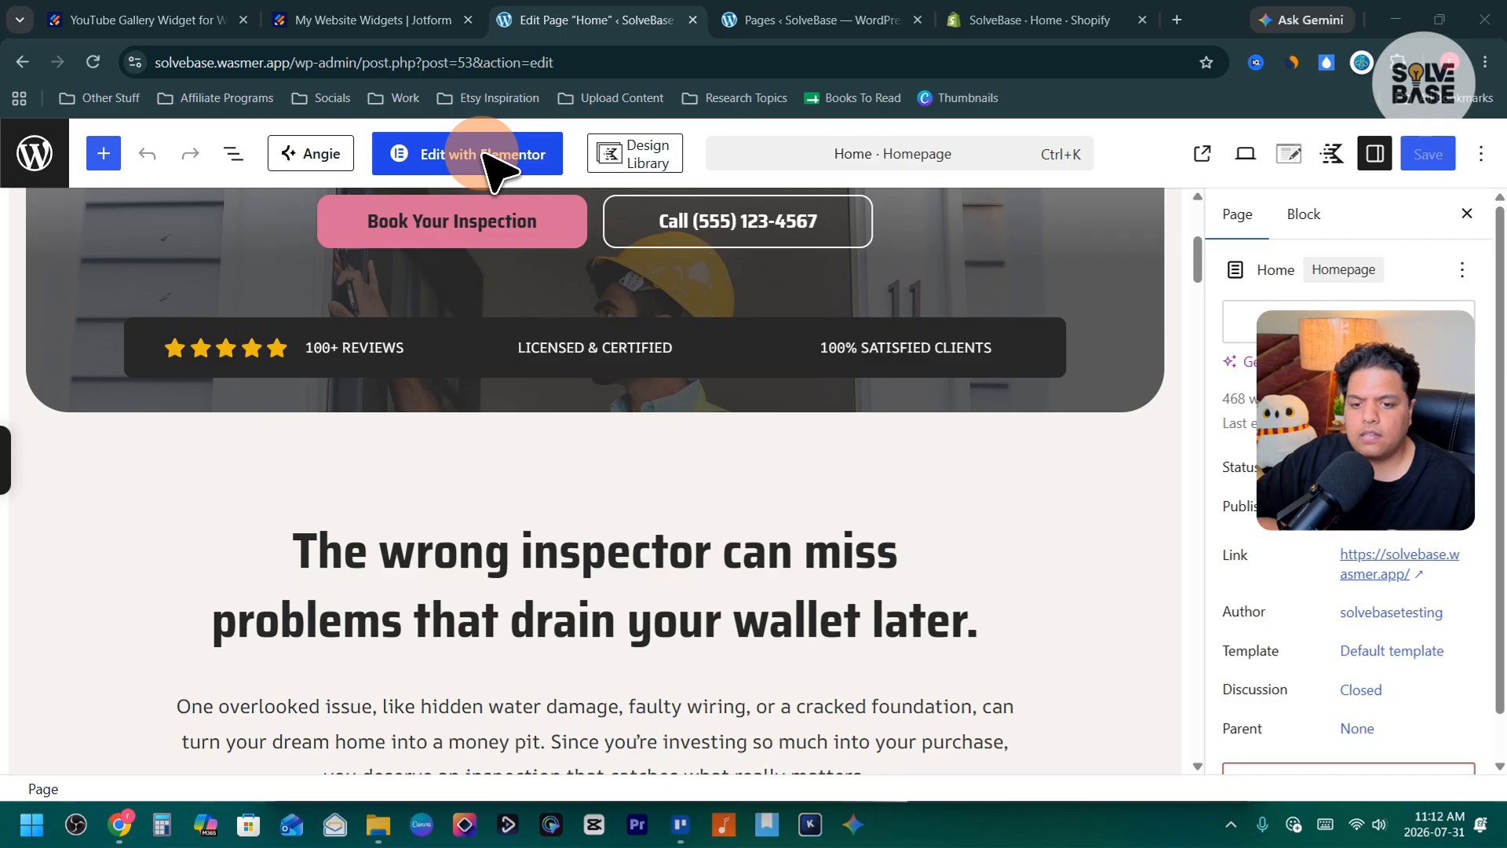
{"action": "scroll", "coordinate": [521, 361], "scroll_direction": "down", "scroll_amount": 15}
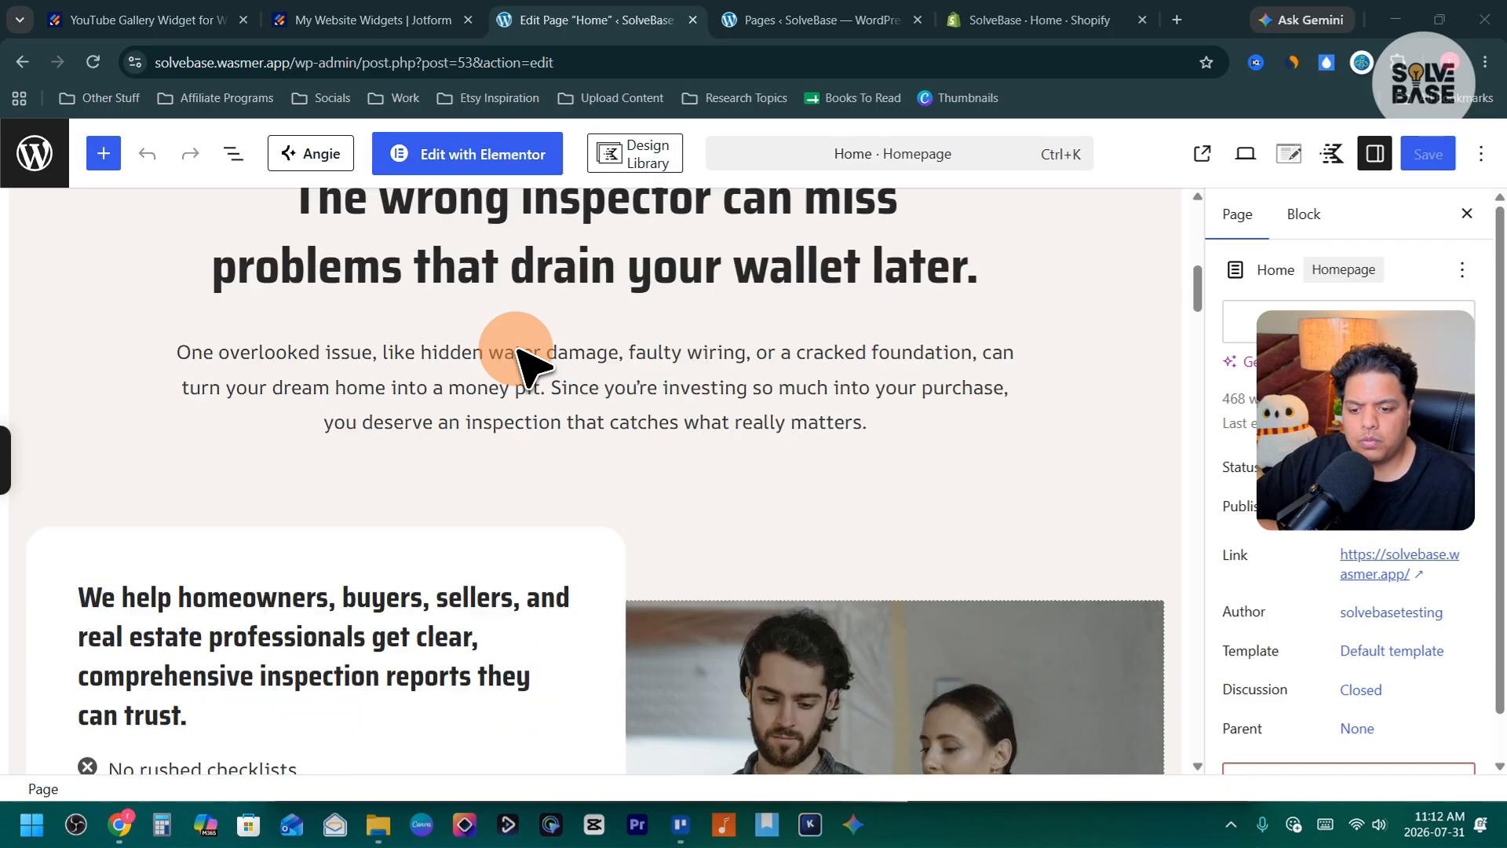
{"action": "scroll", "coordinate": [521, 361], "scroll_direction": "down", "scroll_amount": 1}
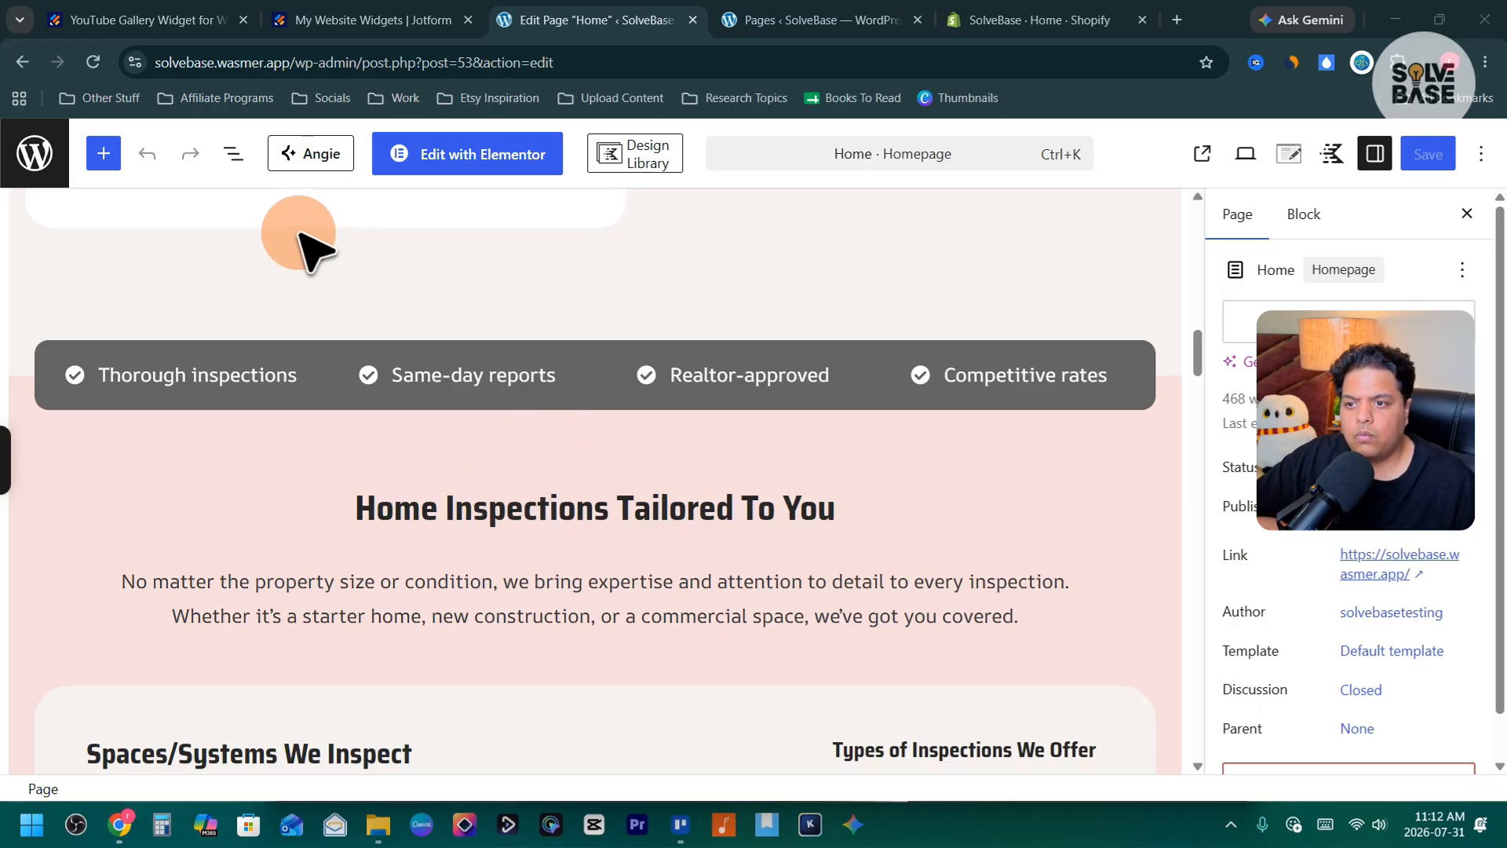
{"action": "left_click", "coordinate": [102, 154]}
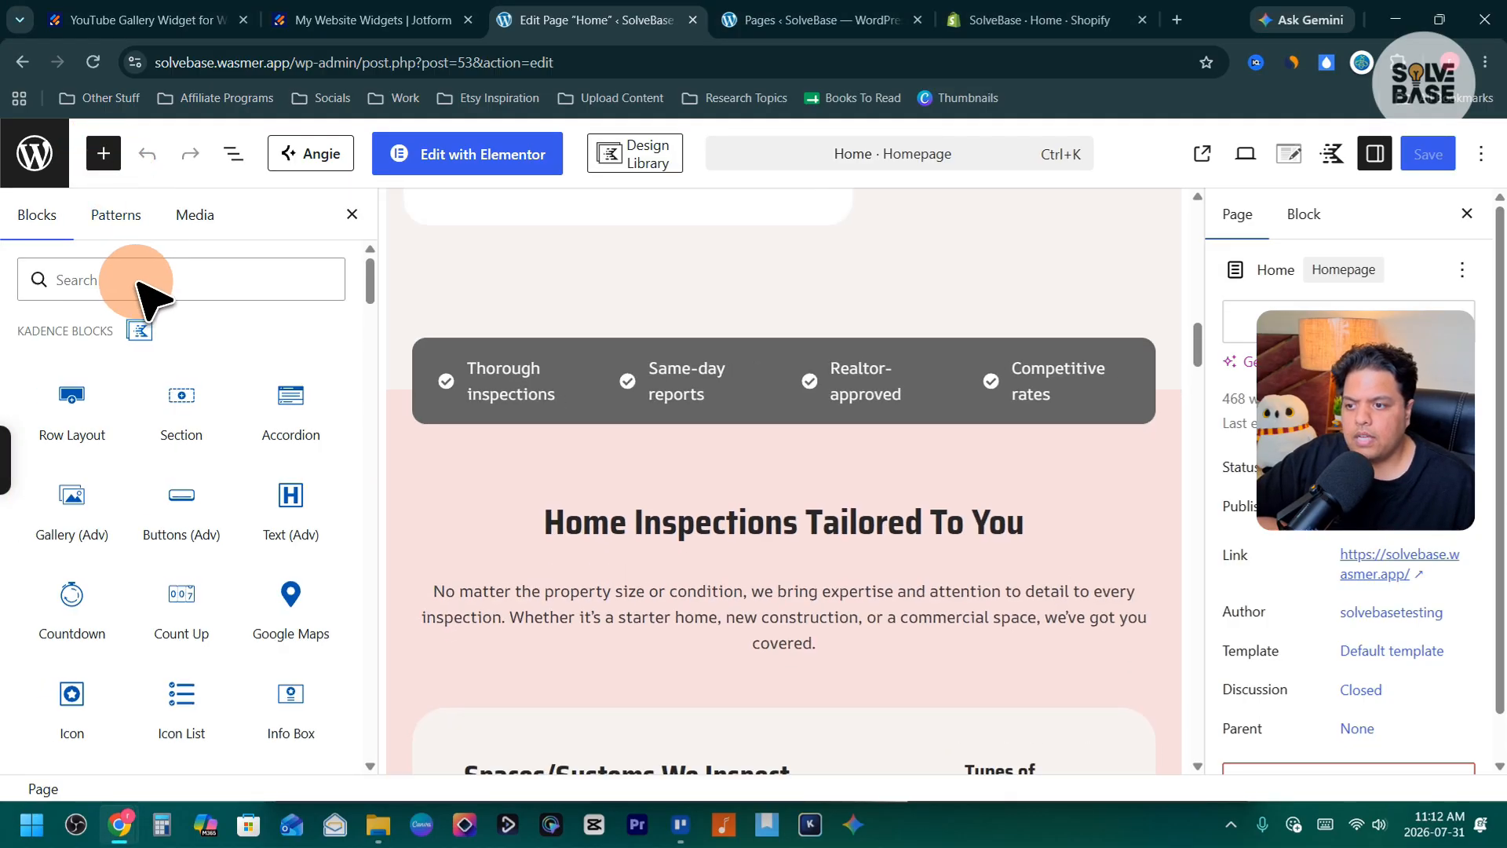
{"action": "scroll", "coordinate": [369, 294], "scroll_direction": "down", "scroll_amount": 2}
{"action": "scroll", "coordinate": [370, 295], "scroll_direction": "up", "scroll_amount": 2}
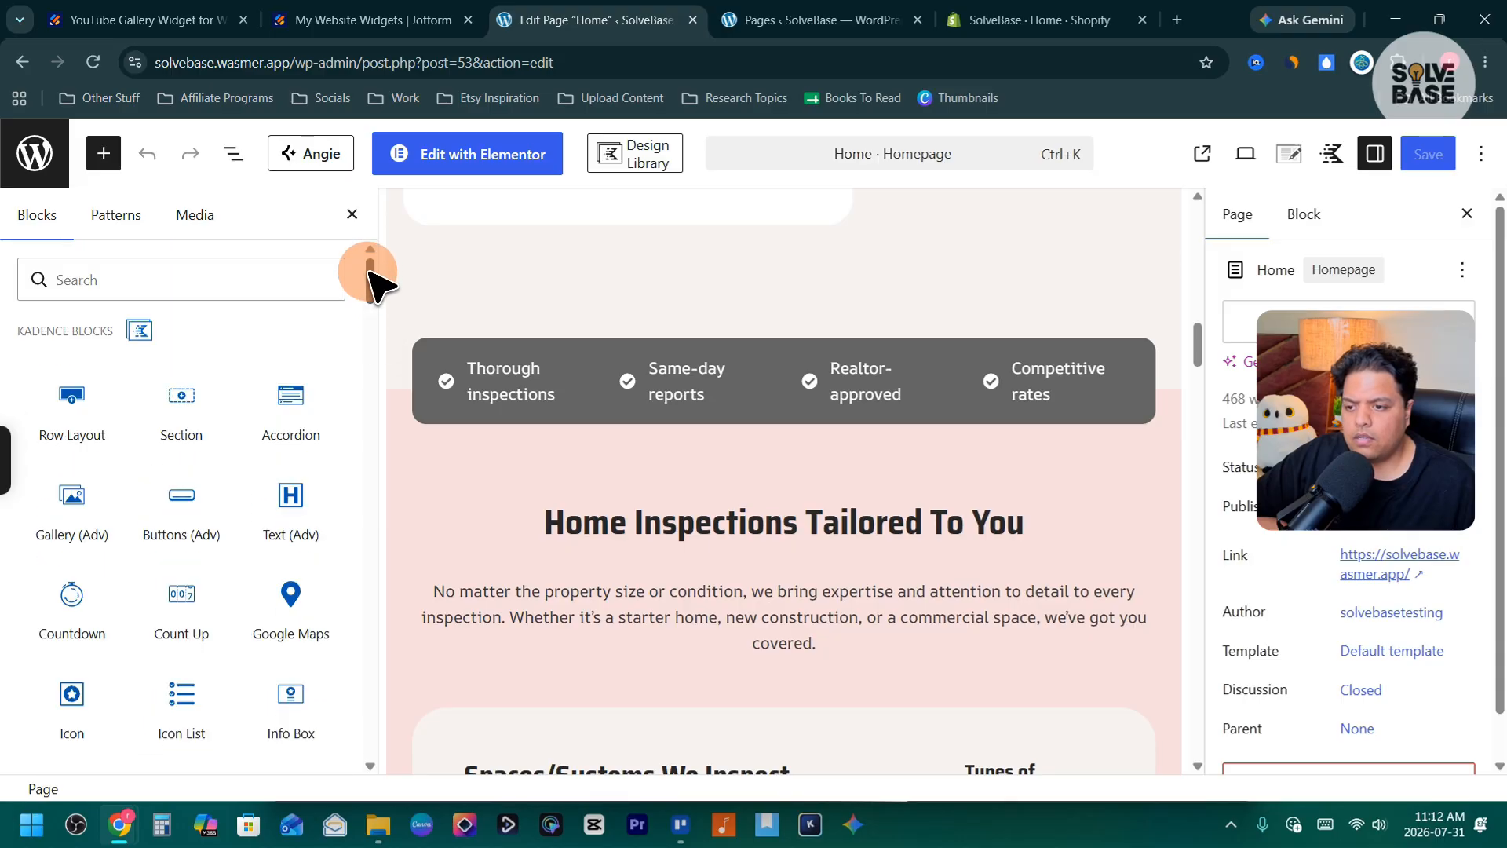
{"action": "left_click", "coordinate": [178, 290]}
{"action": "type", "text": "html"}
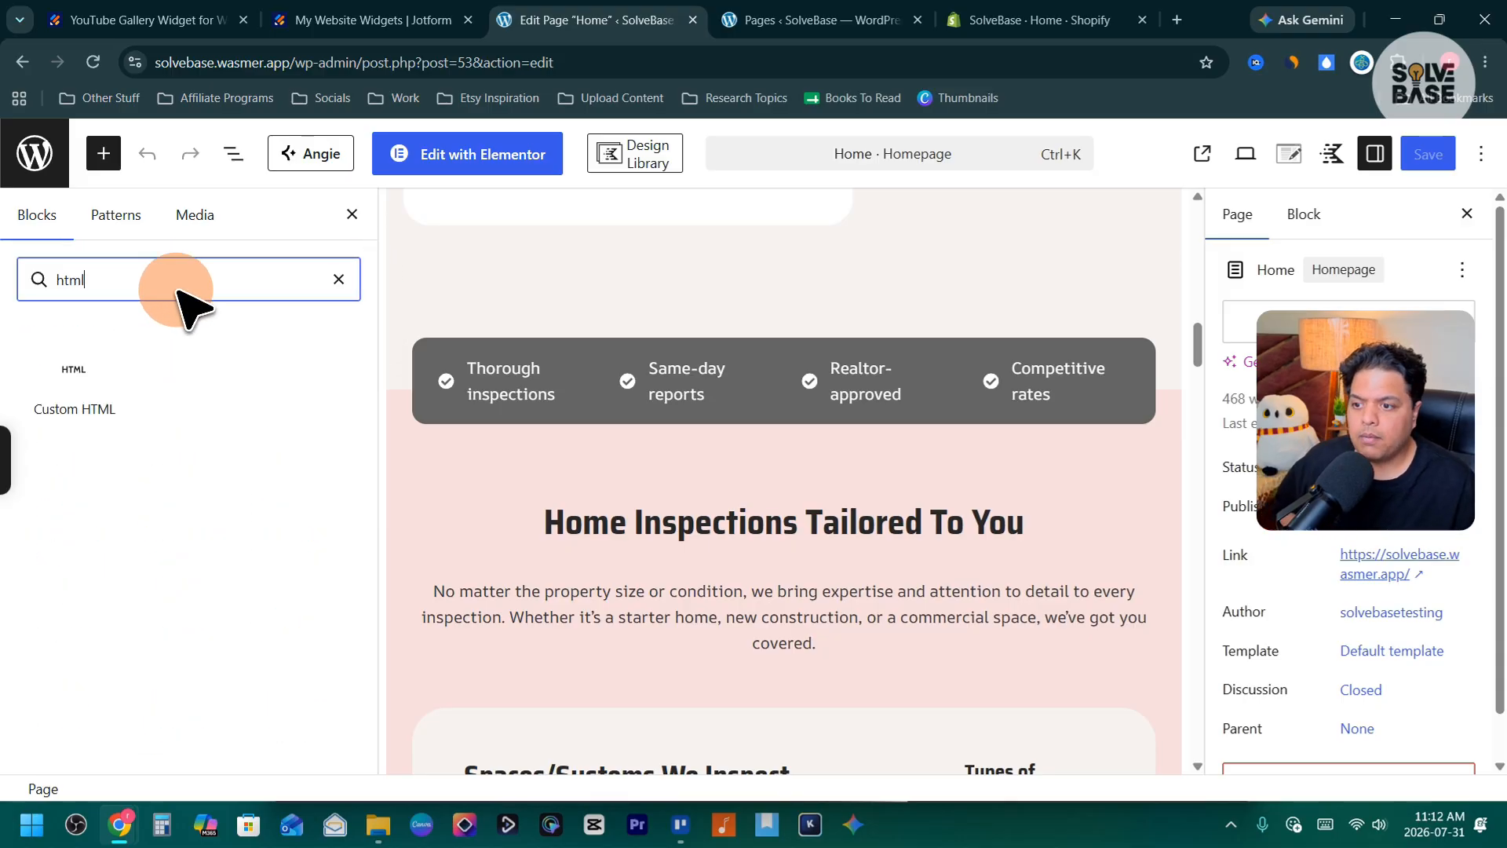
{"action": "left_click_drag", "start_coordinate": [82, 409], "coordinate": [753, 440]}
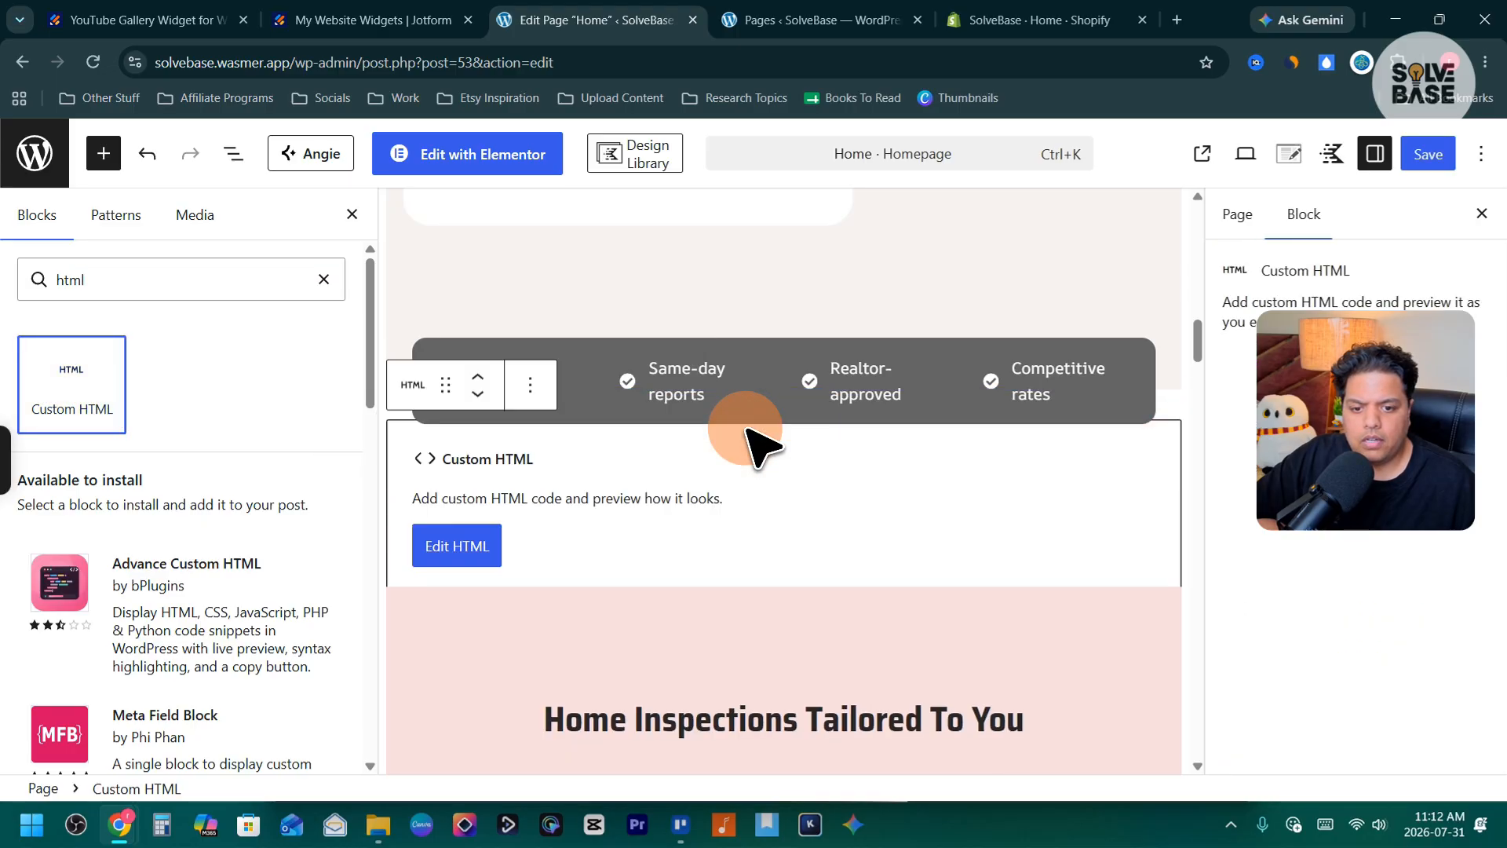
Paste the copied gallery embed code into the Custom HTML block, check its preview, and update the block.
{"action": "left_click", "coordinate": [459, 550]}
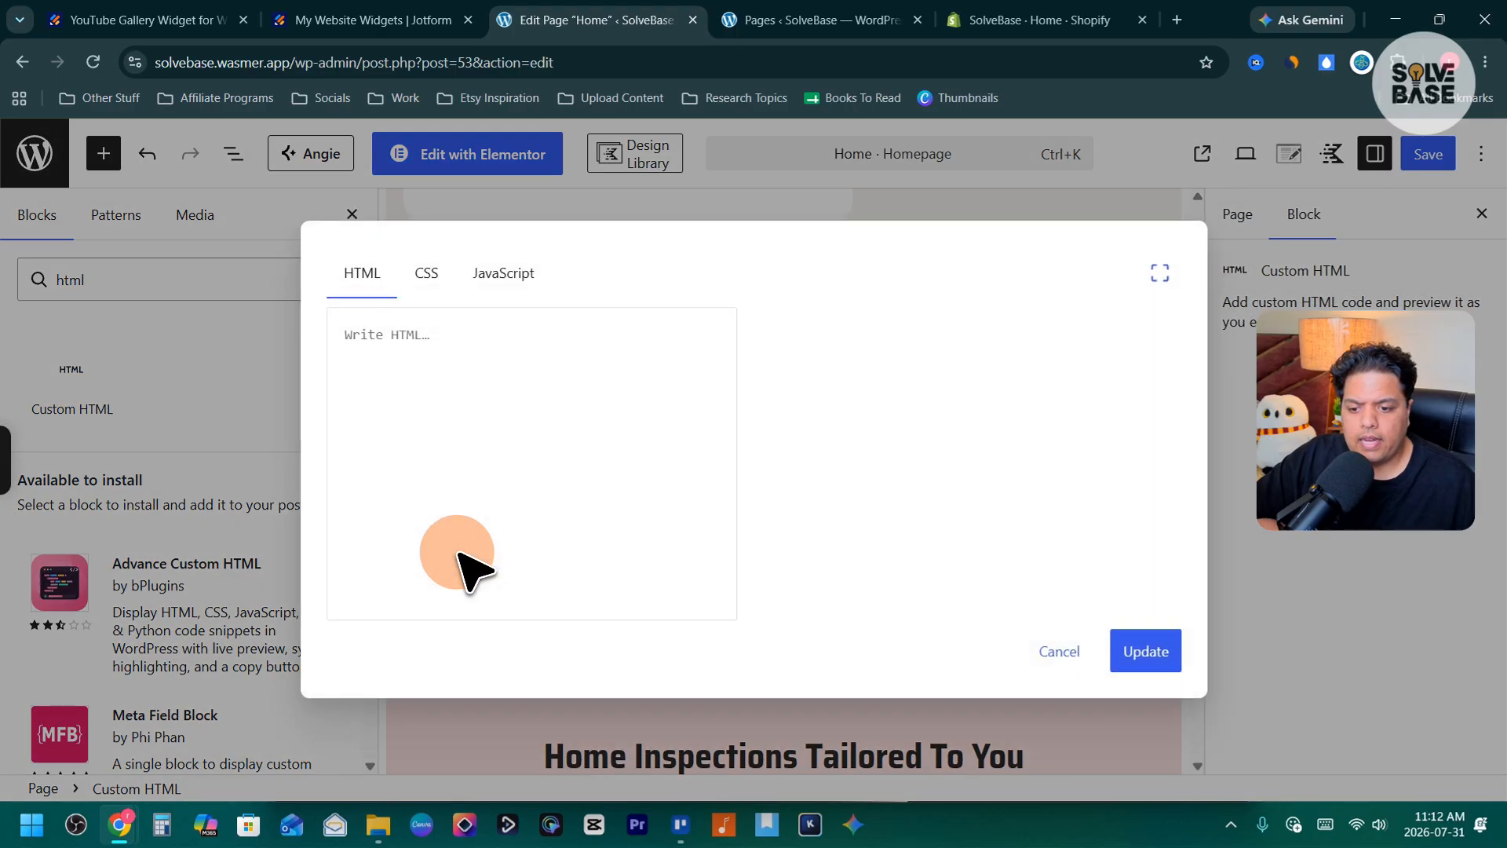
{"action": "left_click", "coordinate": [451, 346]}
{"action": "key", "text": "ctrl+v"}
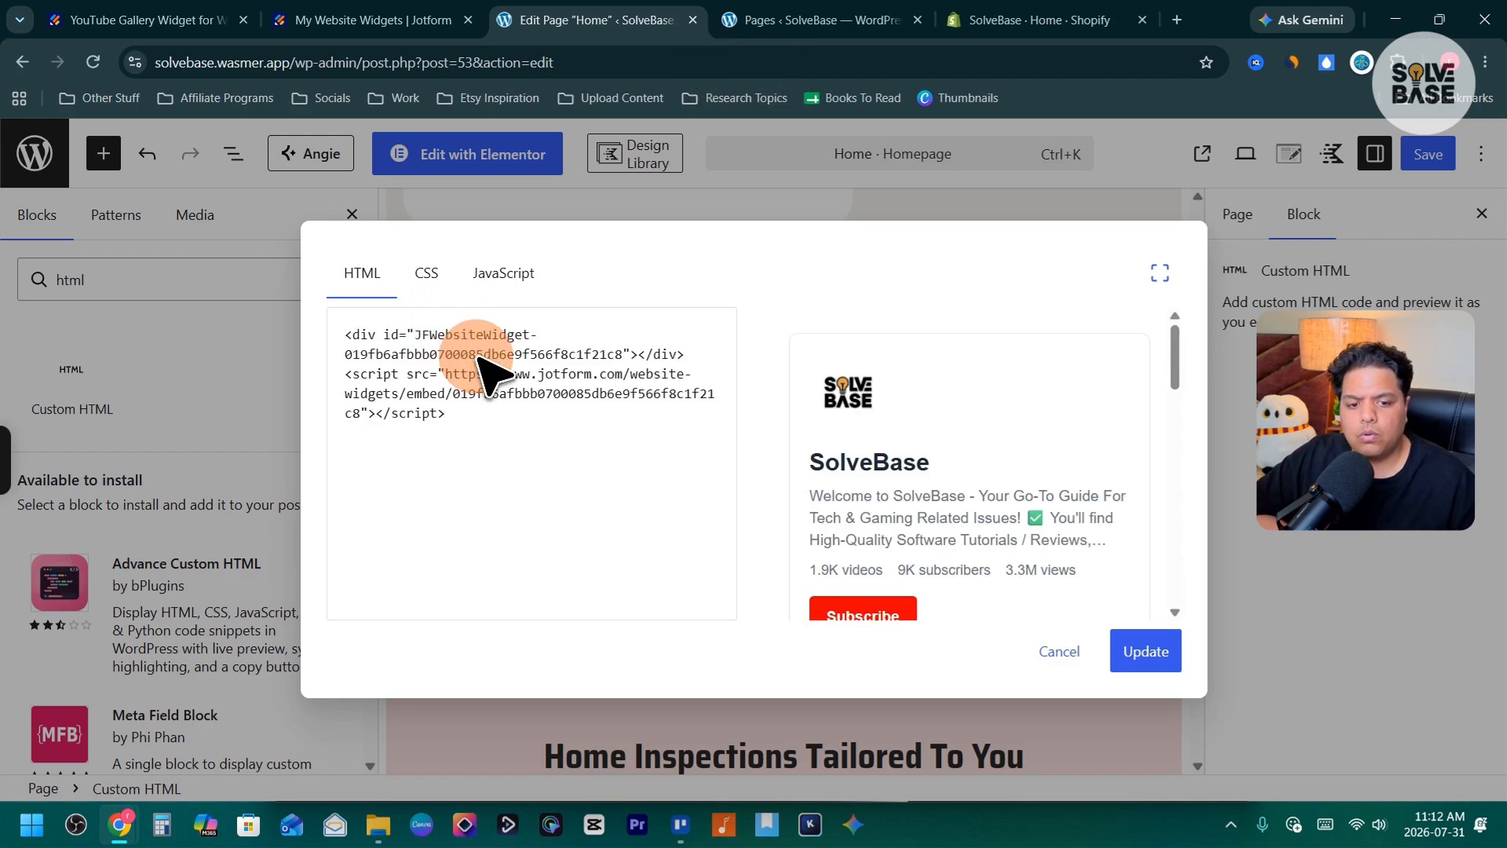
{"action": "scroll", "coordinate": [934, 428], "scroll_direction": "down", "scroll_amount": 5}
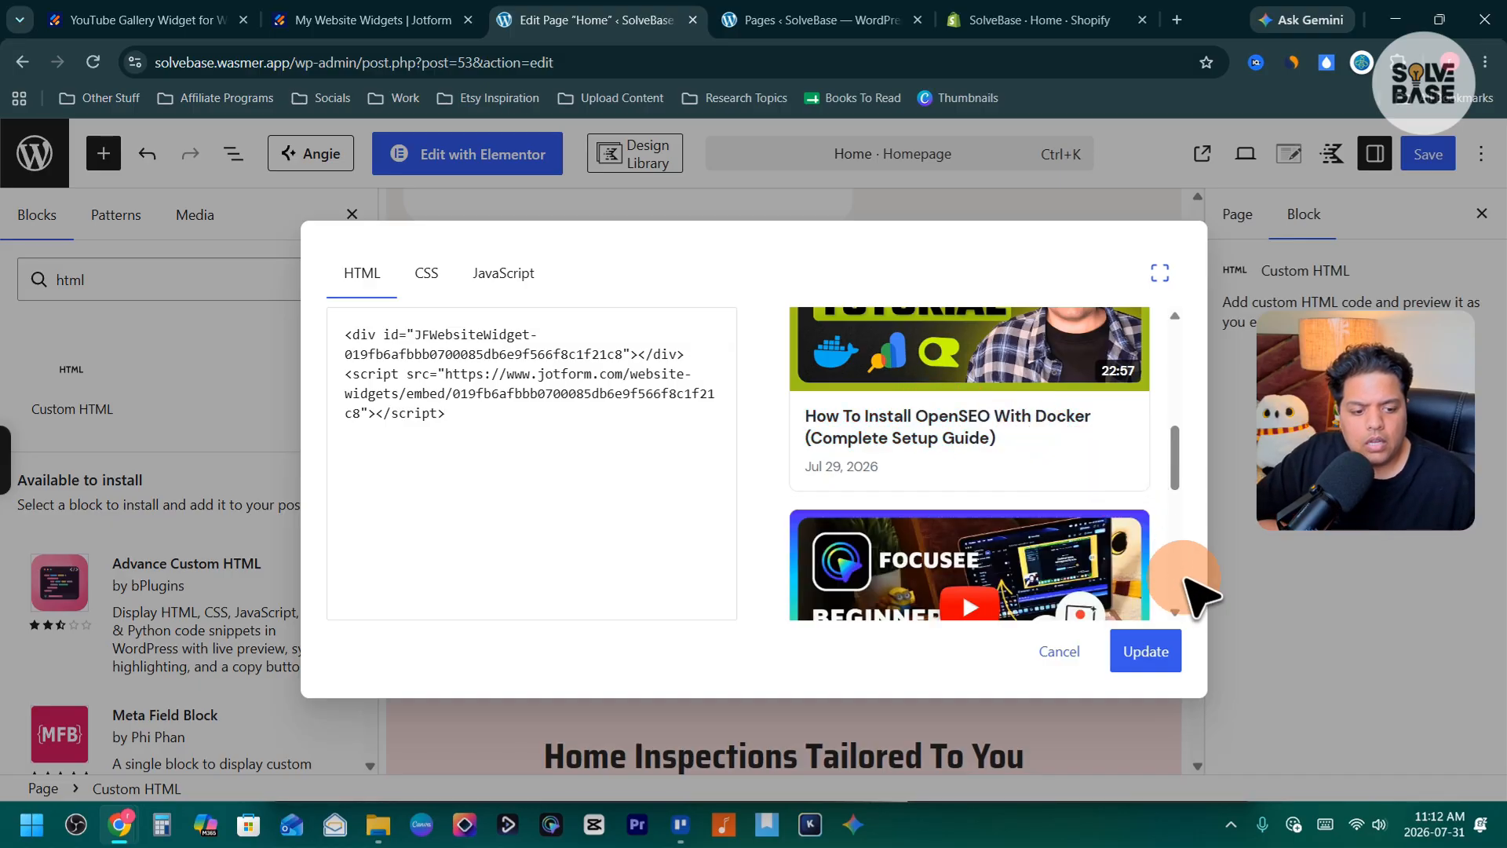
{"action": "left_click", "coordinate": [1148, 651]}
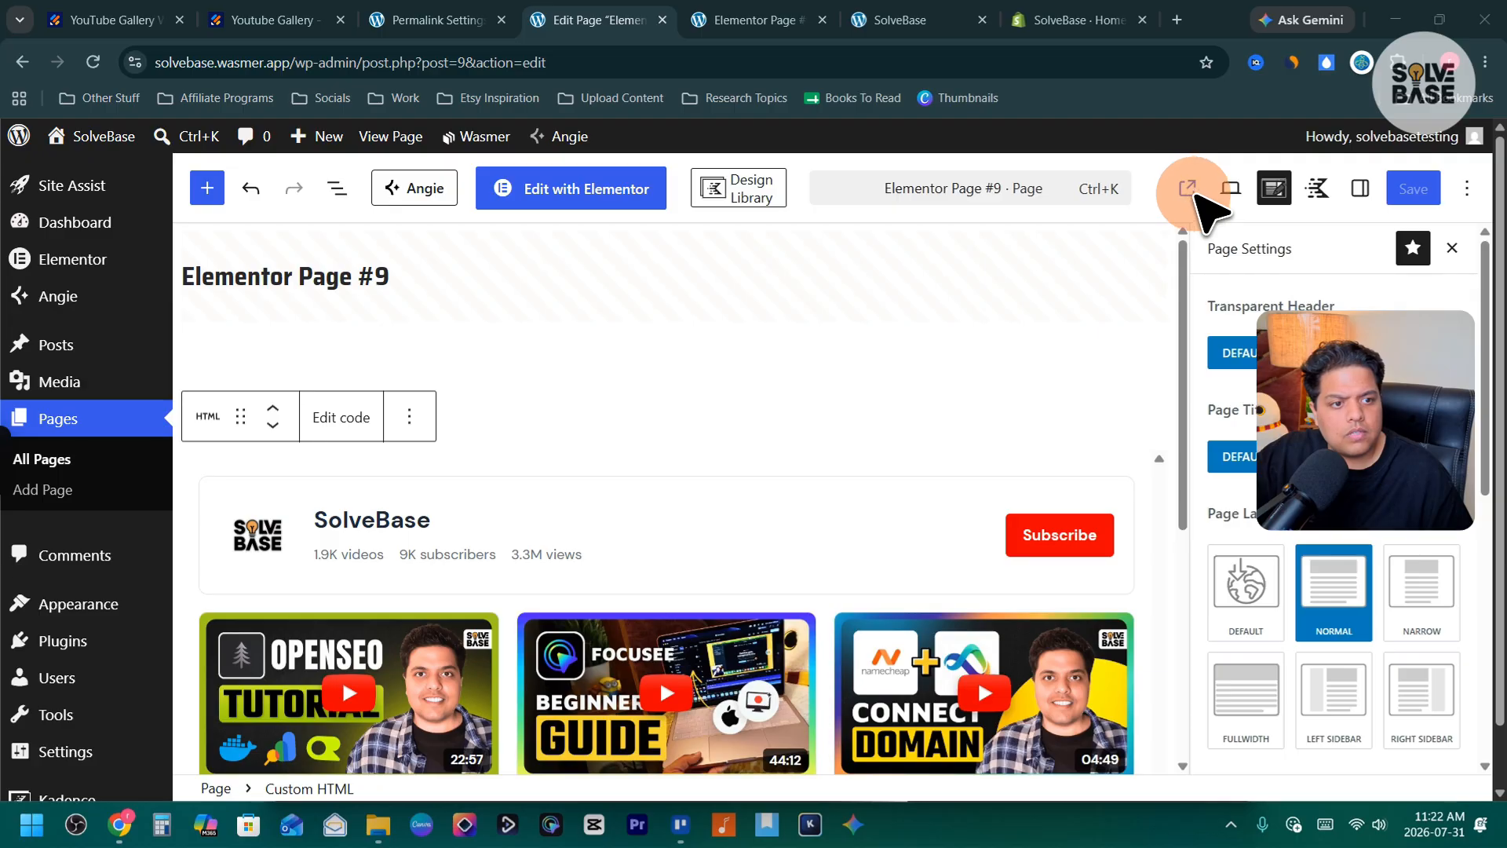
View the live Elementor Page #9 with the embedded gallery and open that page for editing with Elementor.
{"action": "left_click", "coordinate": [1185, 189]}
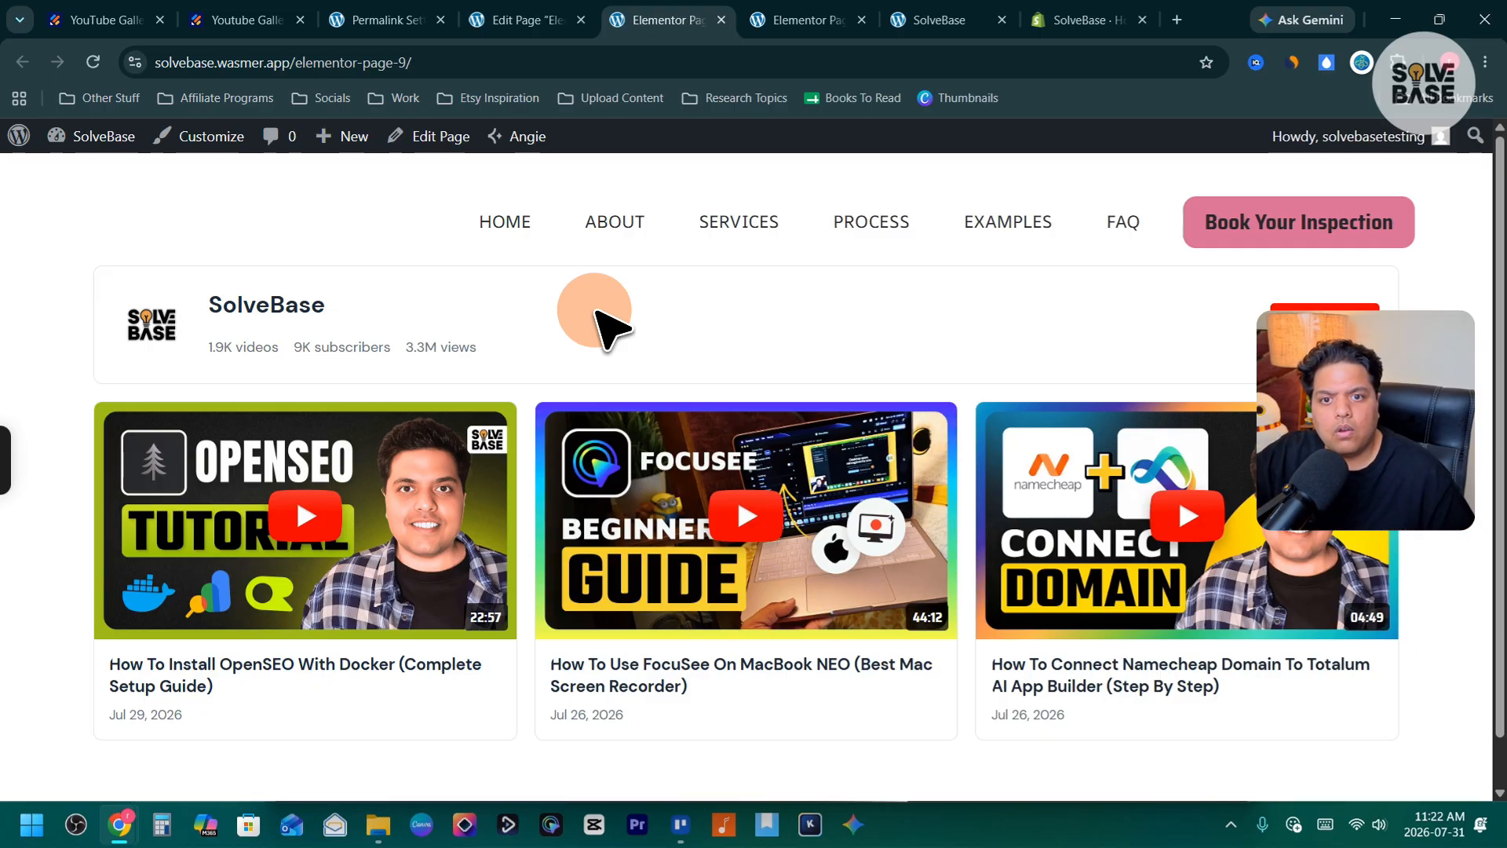
{"action": "left_click", "coordinate": [432, 139]}
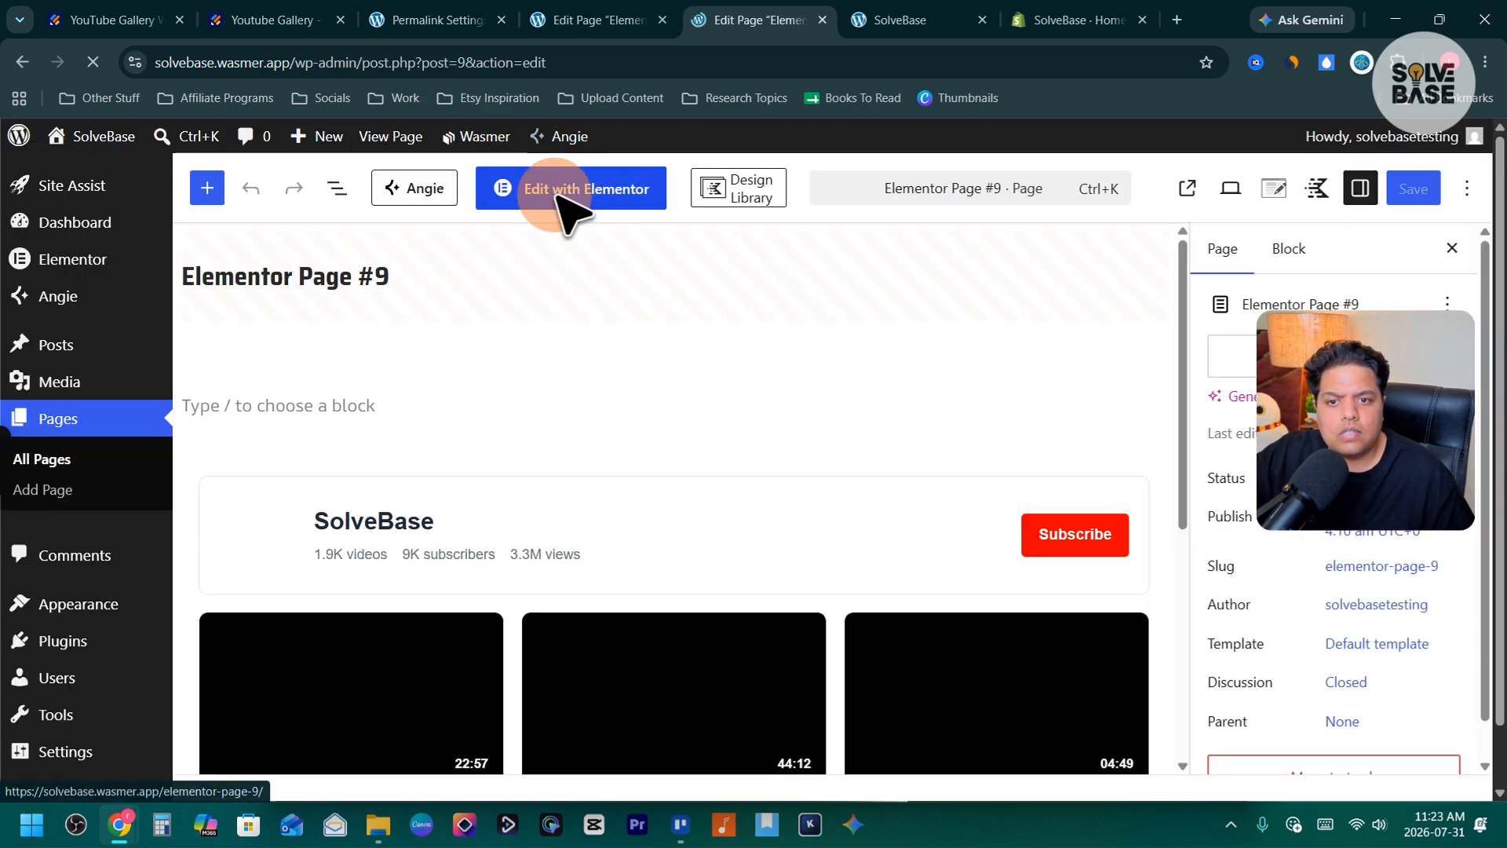
{"action": "left_click", "coordinate": [598, 193]}
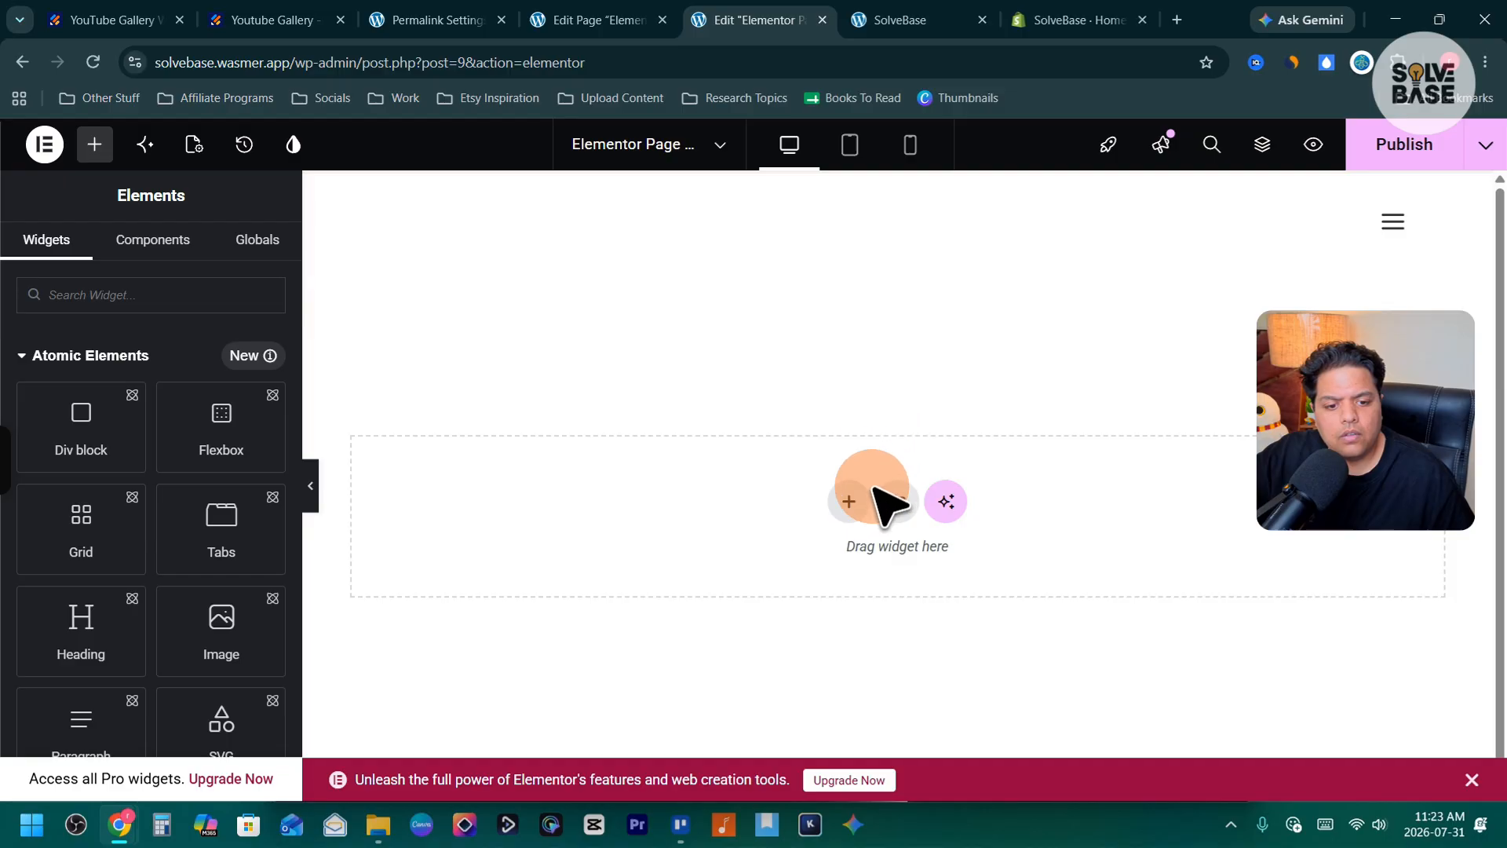
Add a single-column flexbox container to the page and place an HTML widget inside it.
{"action": "left_click", "coordinate": [851, 507]}
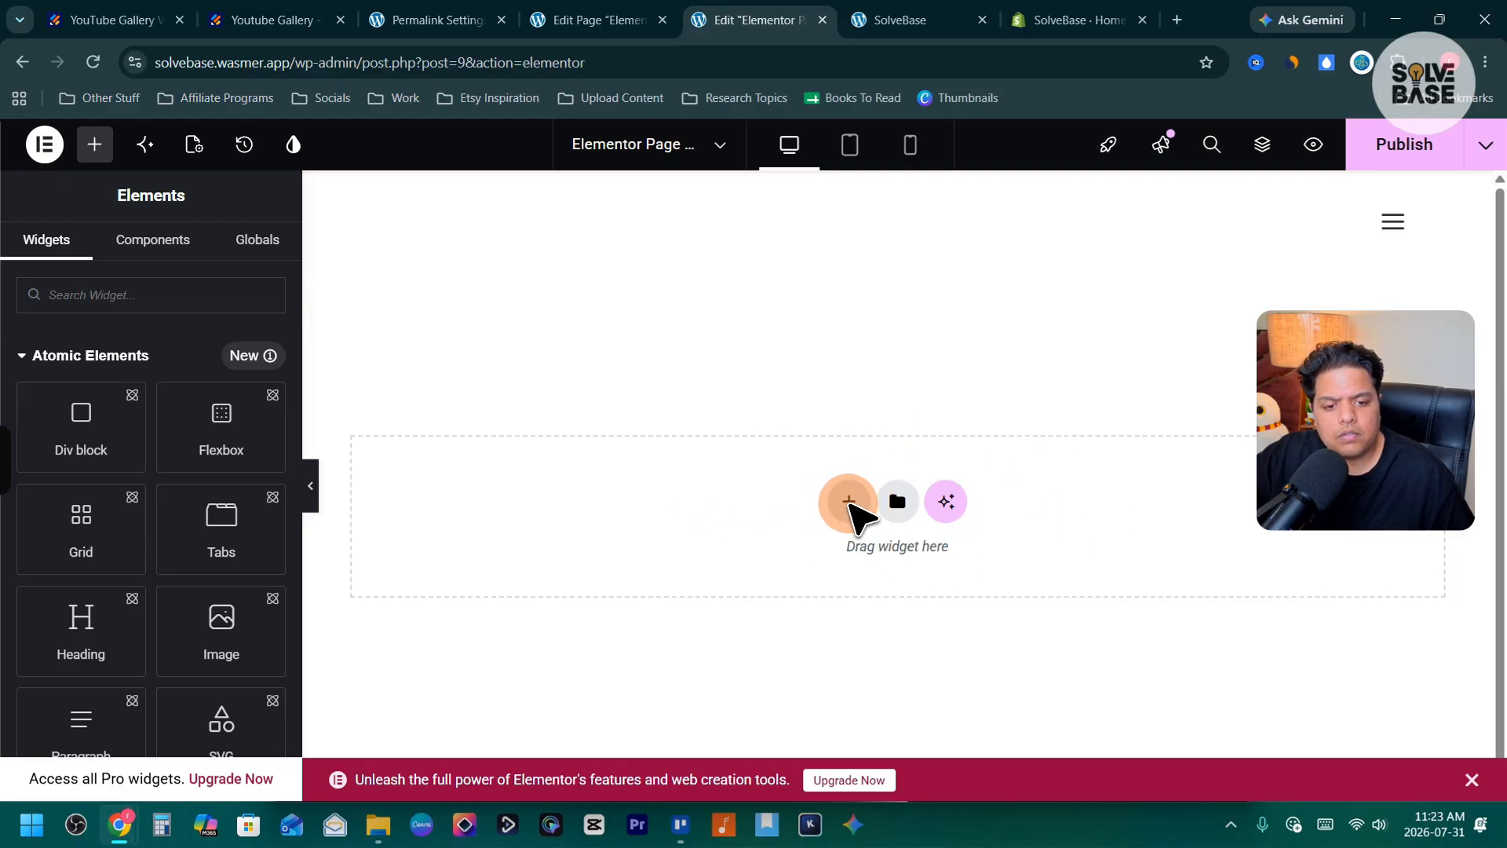
{"action": "left_click", "coordinate": [832, 582]}
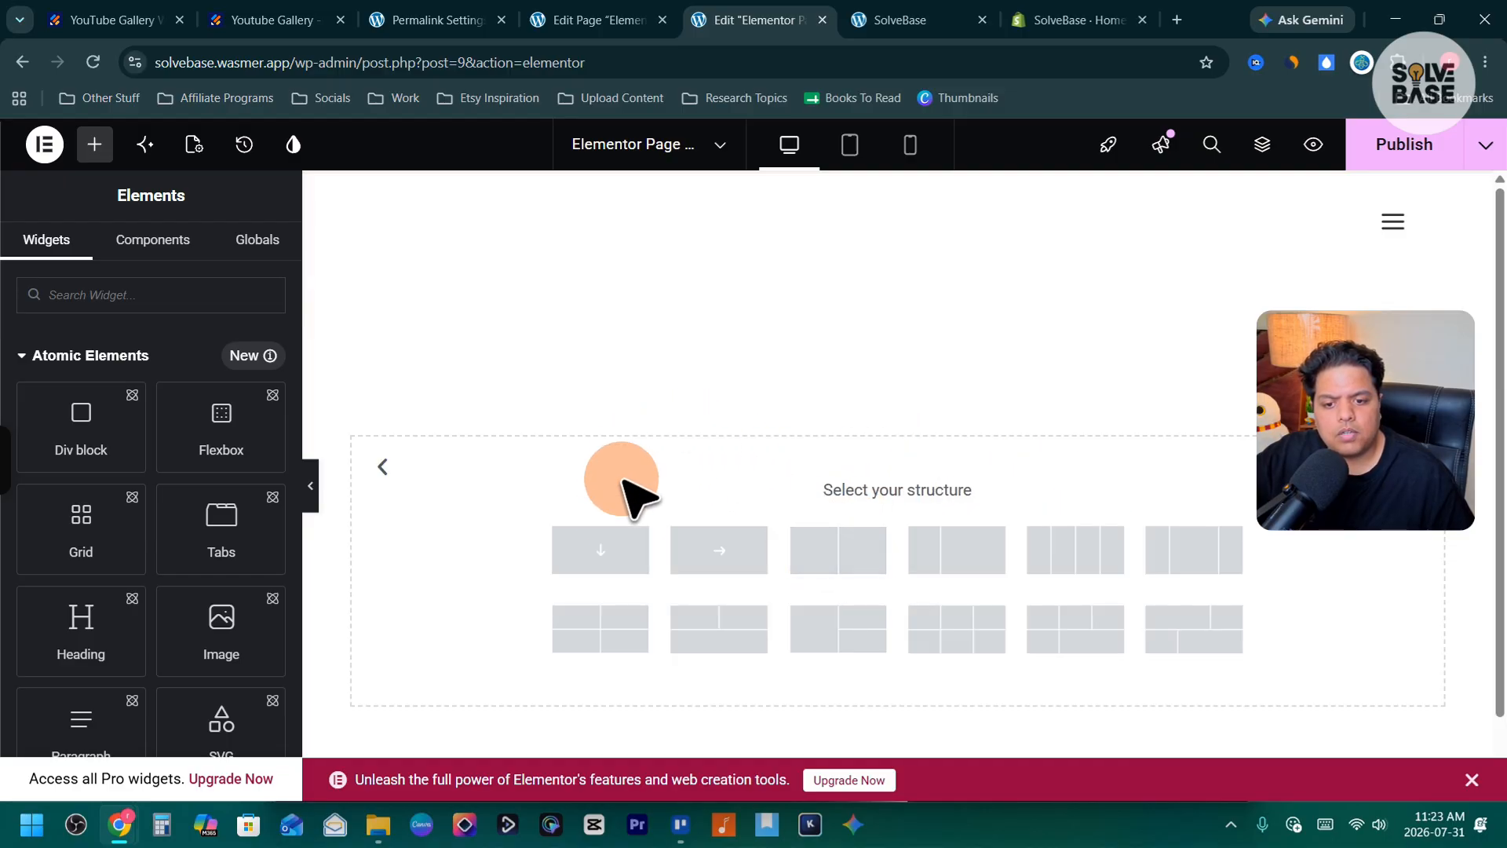
{"action": "left_click", "coordinate": [601, 551]}
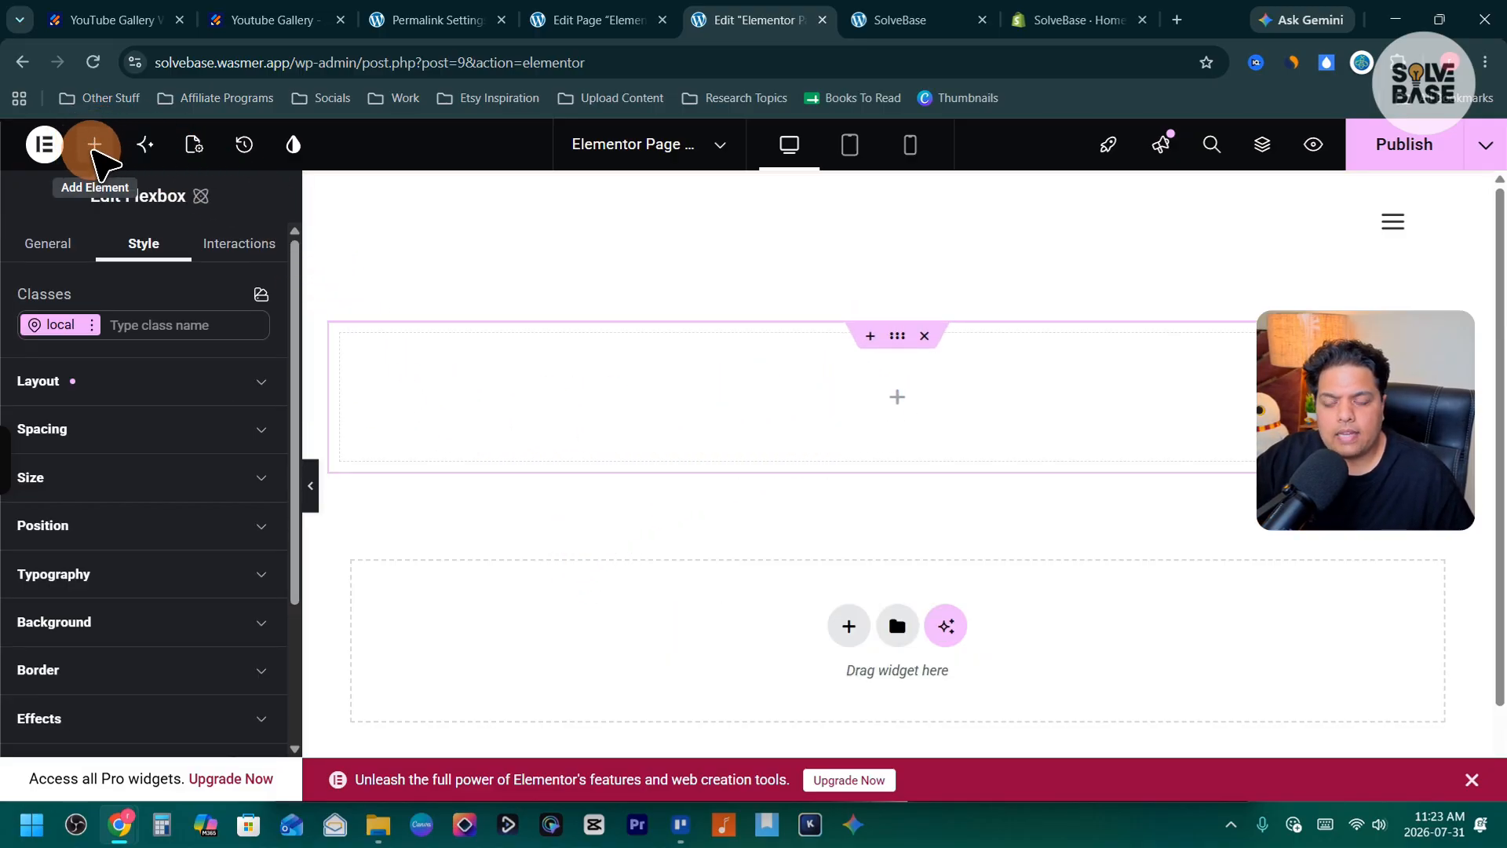
{"action": "left_click", "coordinate": [94, 144]}
{"action": "key", "text": "ctrl+BackSpace"}
{"action": "type", "text": "html"}
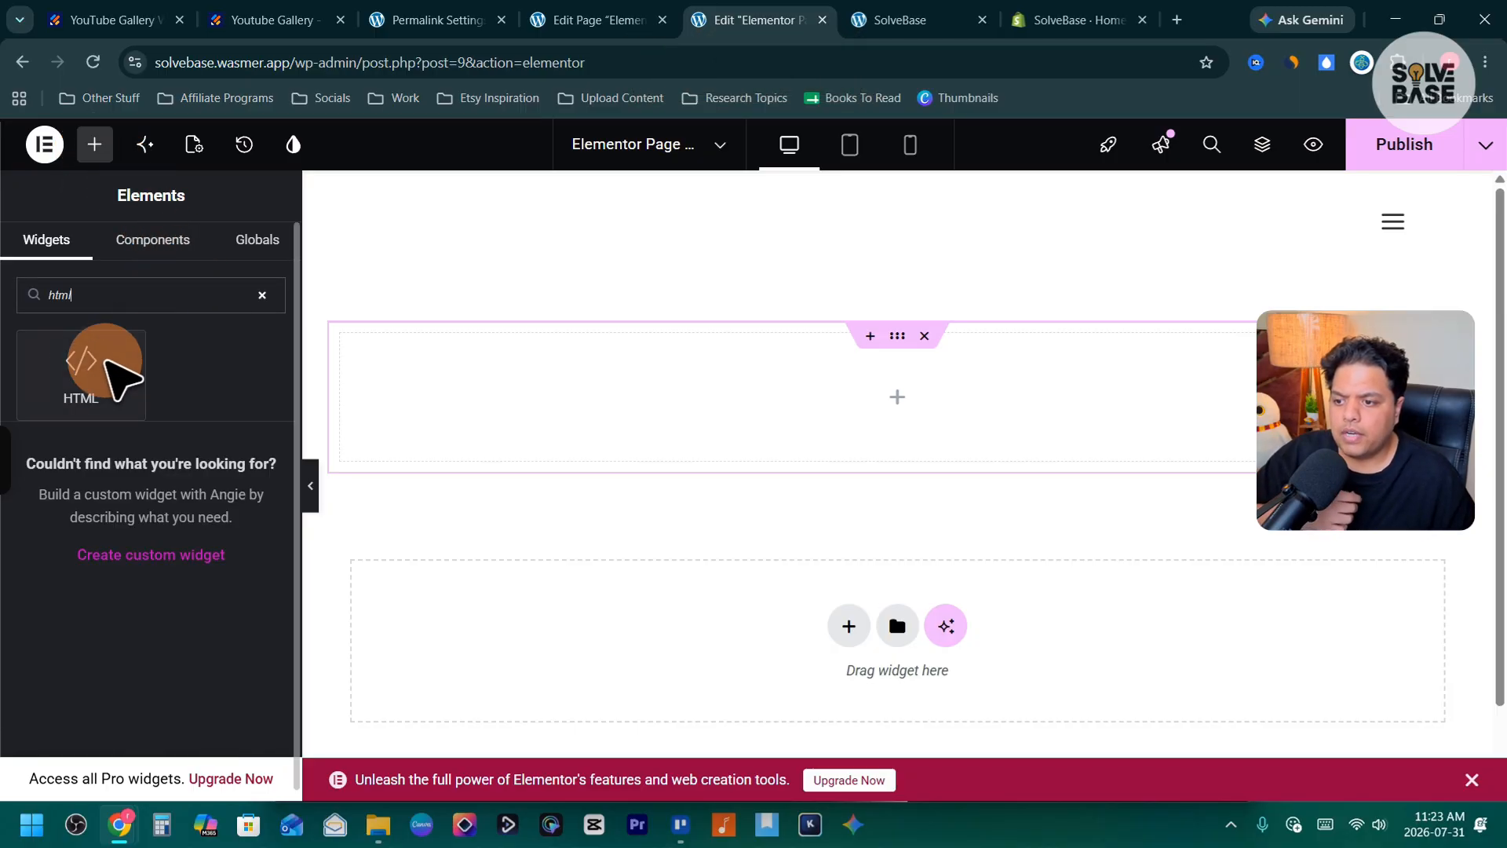
{"action": "left_click_drag", "start_coordinate": [118, 376], "coordinate": [872, 416]}
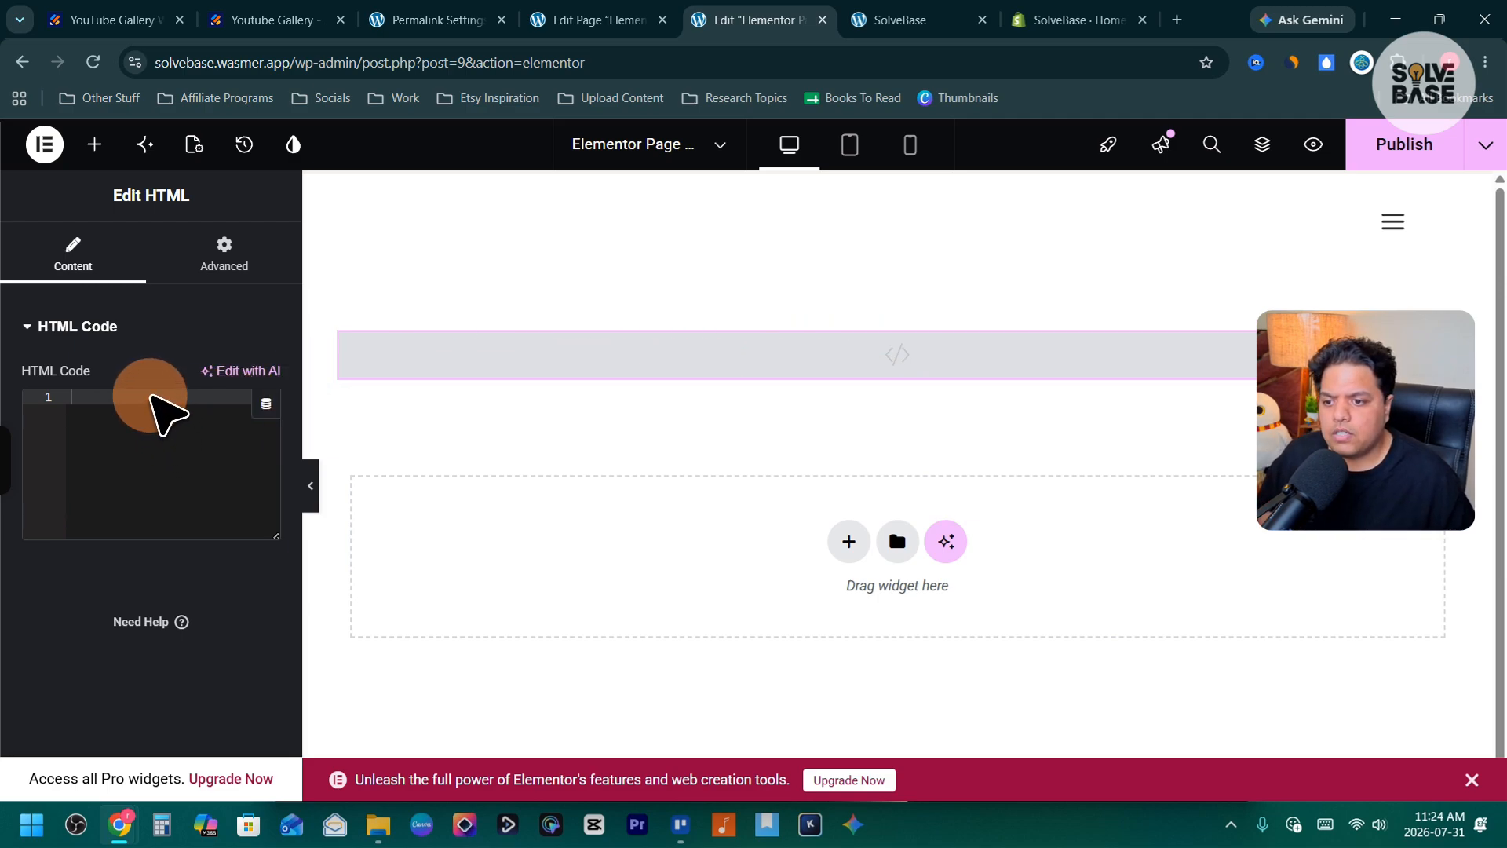
Copy the WordPress embed code from Jotform and paste it into the HTML widget in the Elementor editor.
{"action": "key", "text": "ctrl+2"}
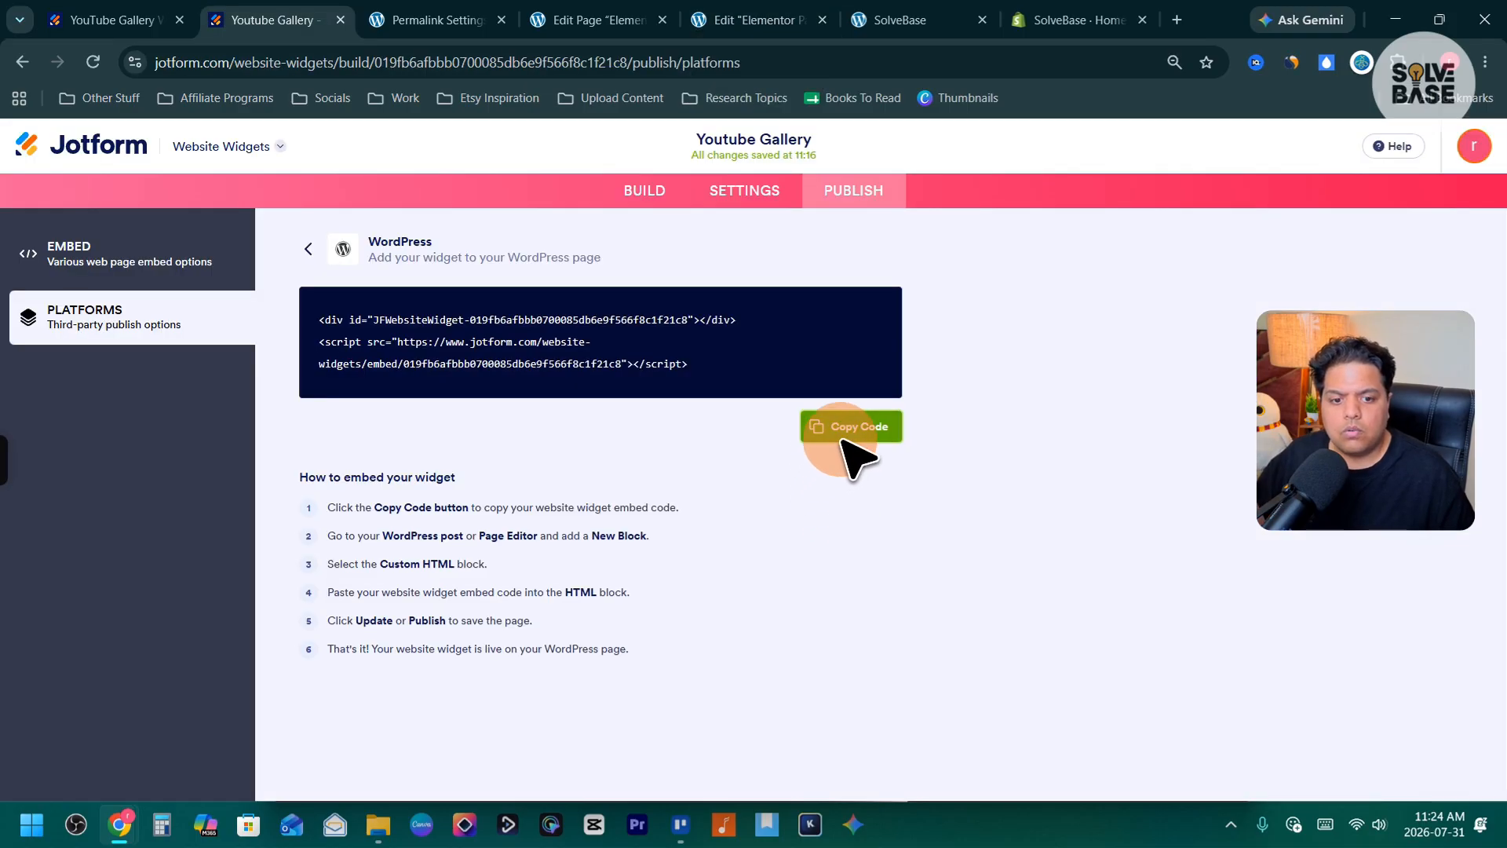
{"action": "left_click", "coordinate": [855, 427]}
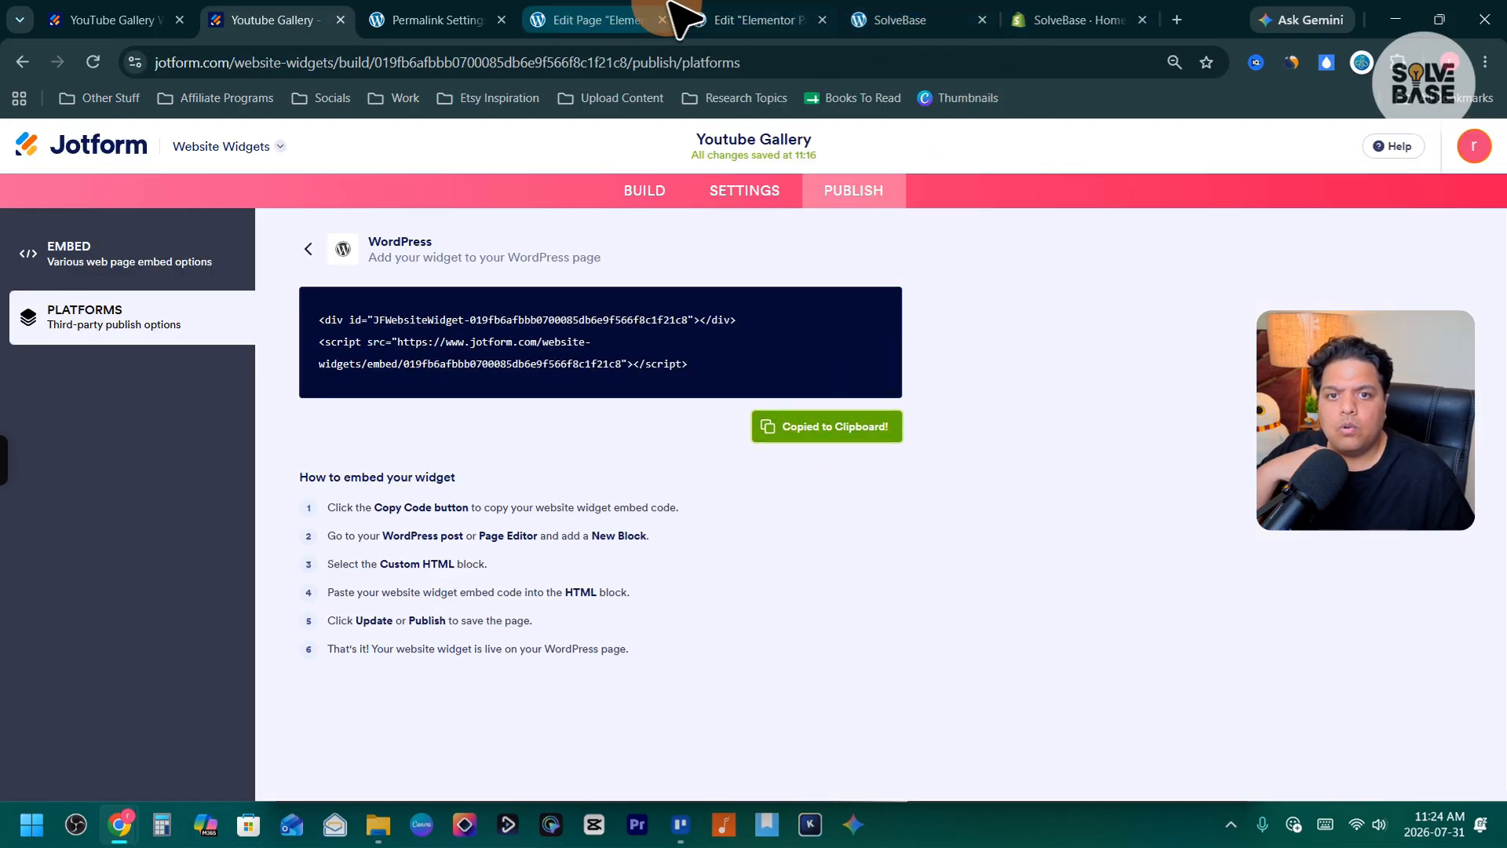
{"action": "left_click", "coordinate": [711, 21]}
{"action": "left_click", "coordinate": [126, 401]}
{"action": "right_click", "coordinate": [126, 400]}
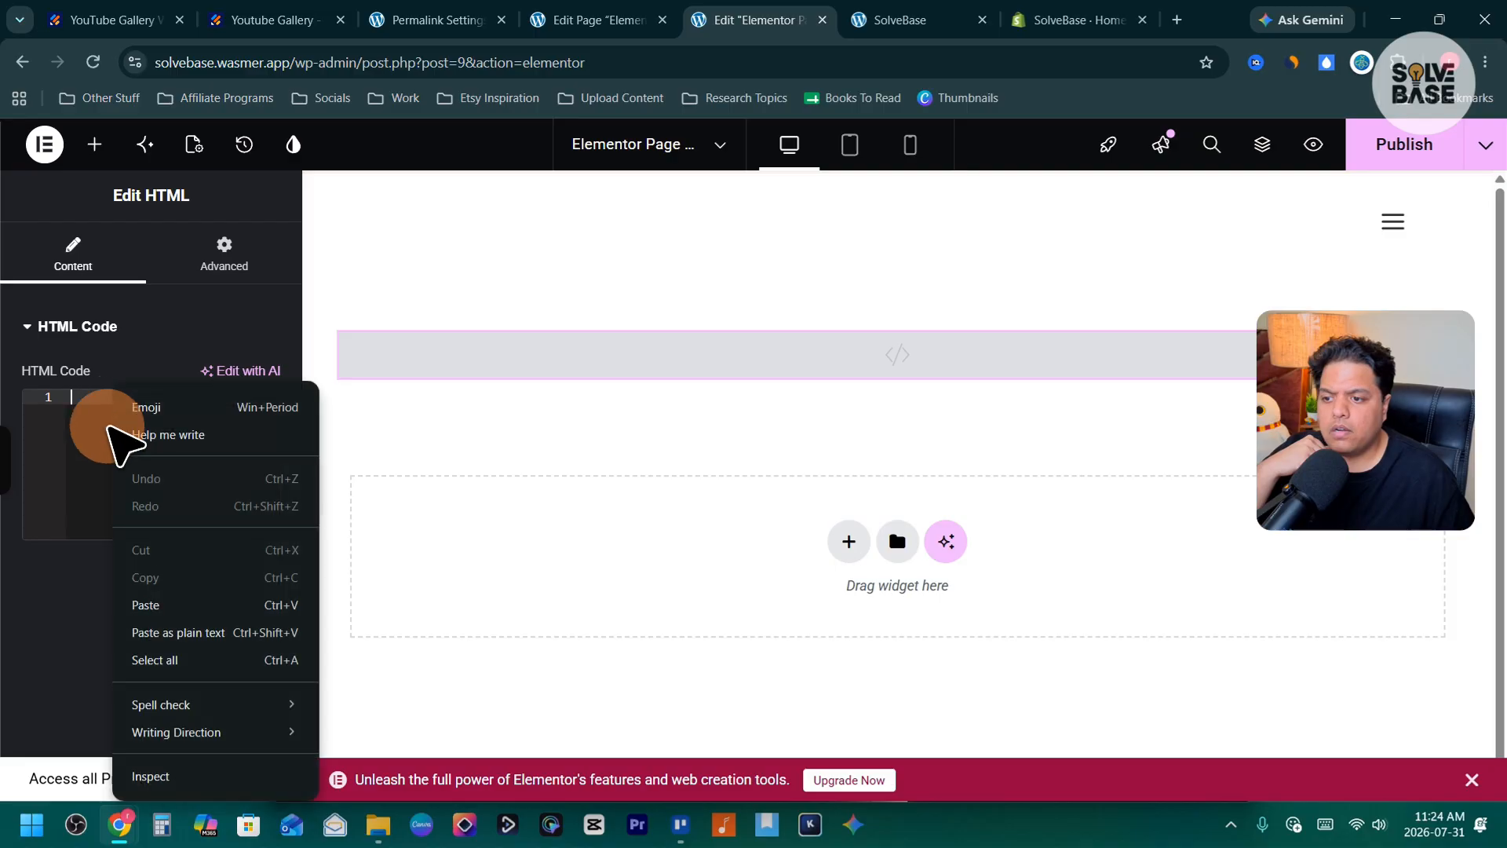
{"action": "left_click", "coordinate": [151, 603]}
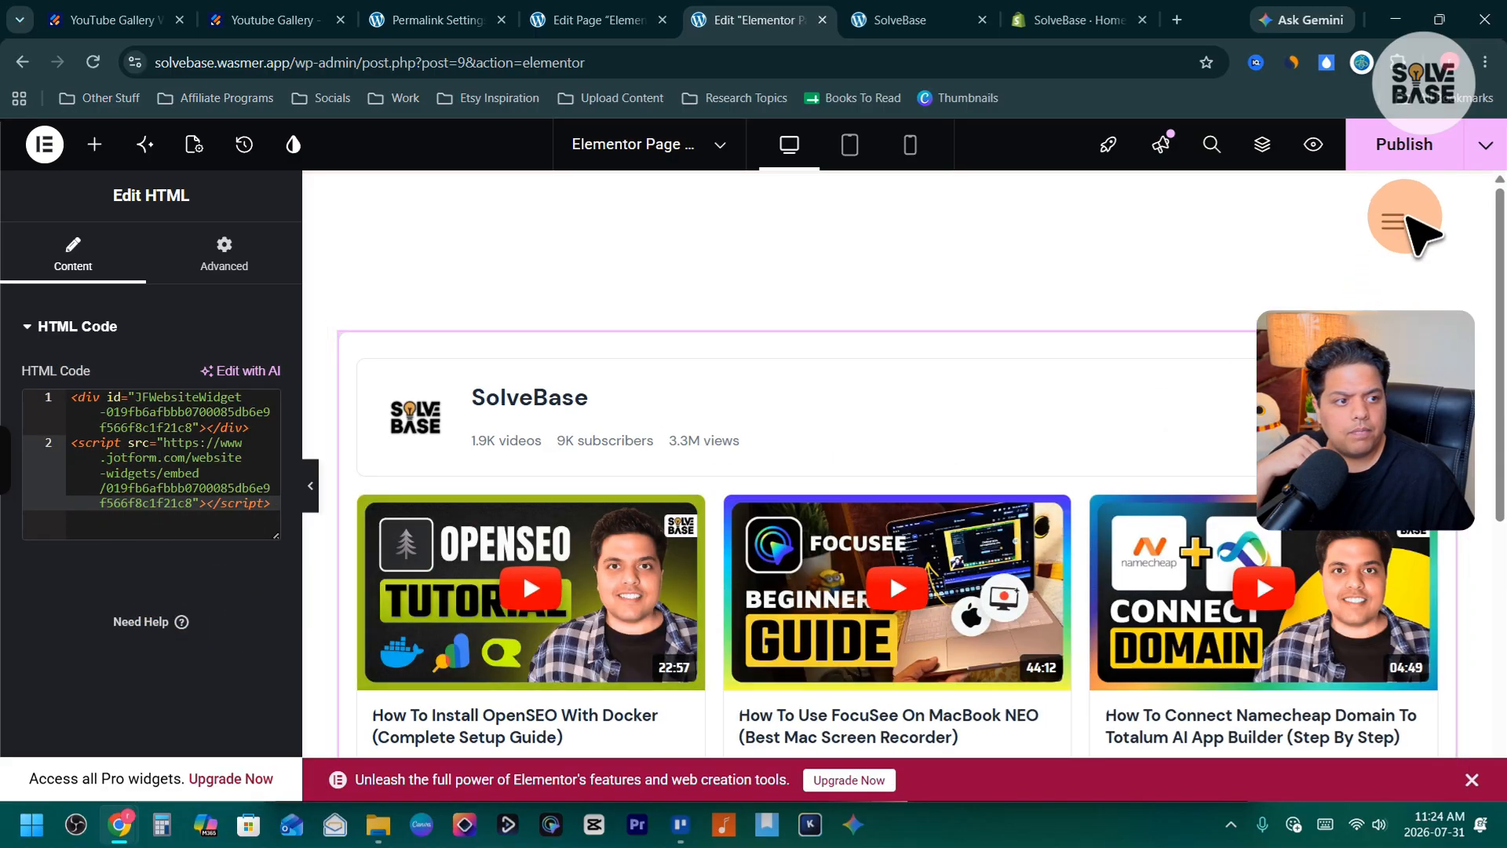
Publish the Elementor page and preview it on the live site.
{"action": "left_click", "coordinate": [1404, 146]}
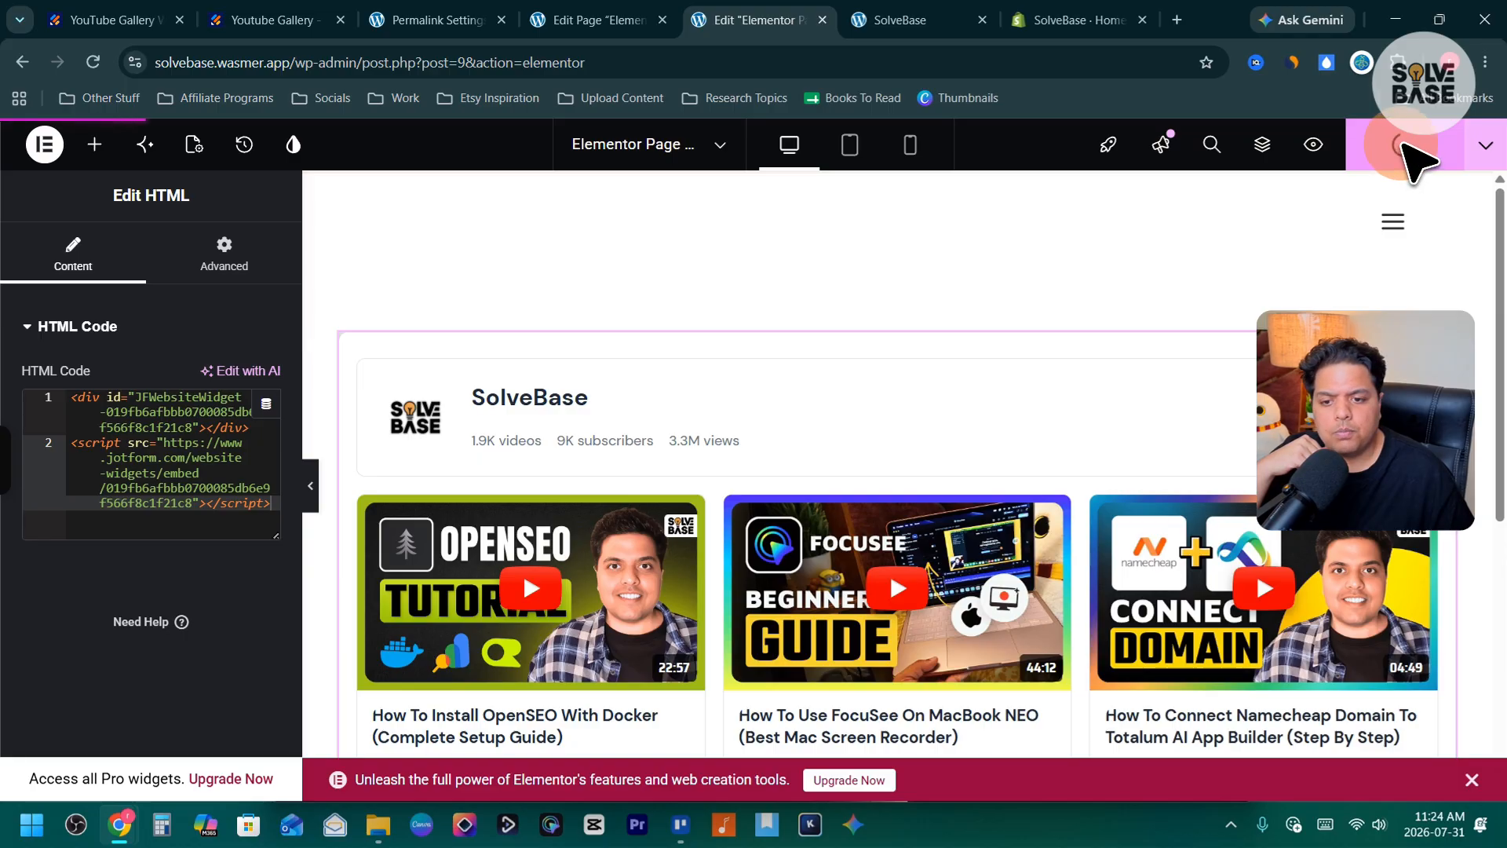
{"action": "left_click", "coordinate": [1315, 145]}
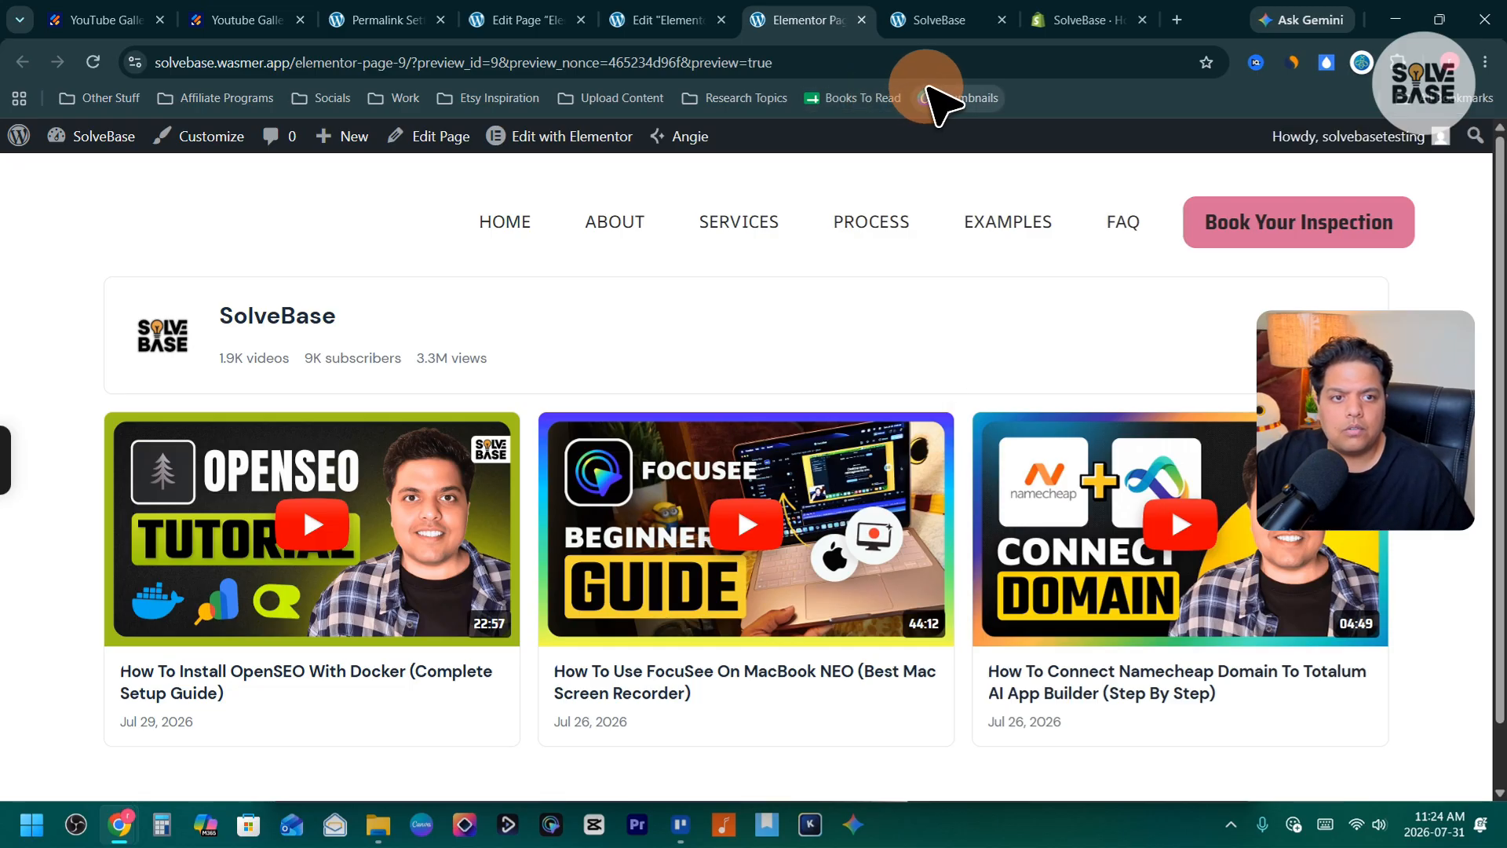
Switch to the Shopify admin and start a new page in the Online Store's Pages section.
{"action": "left_click", "coordinate": [1079, 20]}
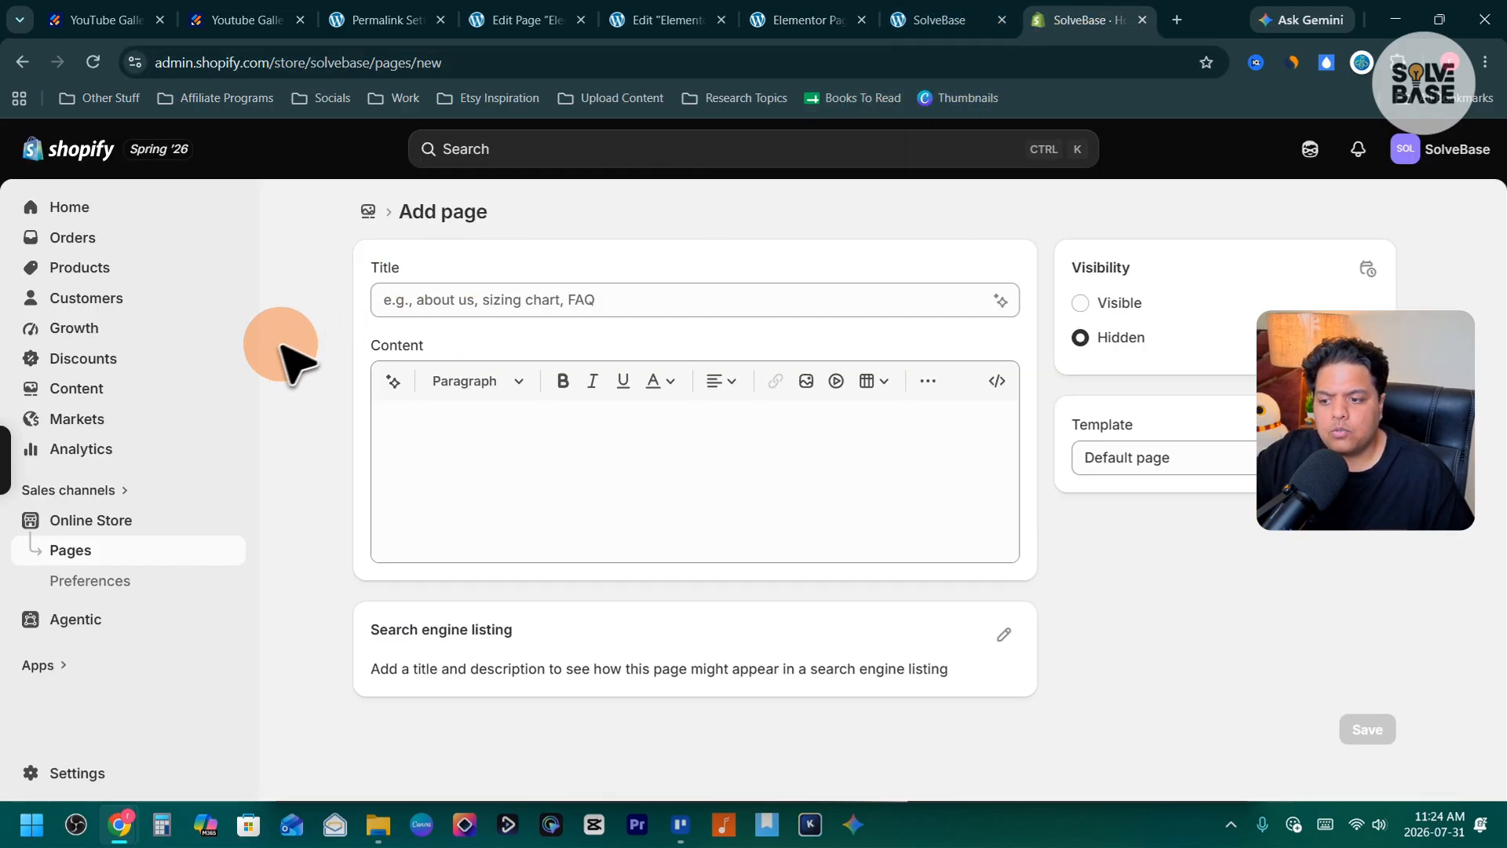
{"action": "left_click", "coordinate": [114, 522]}
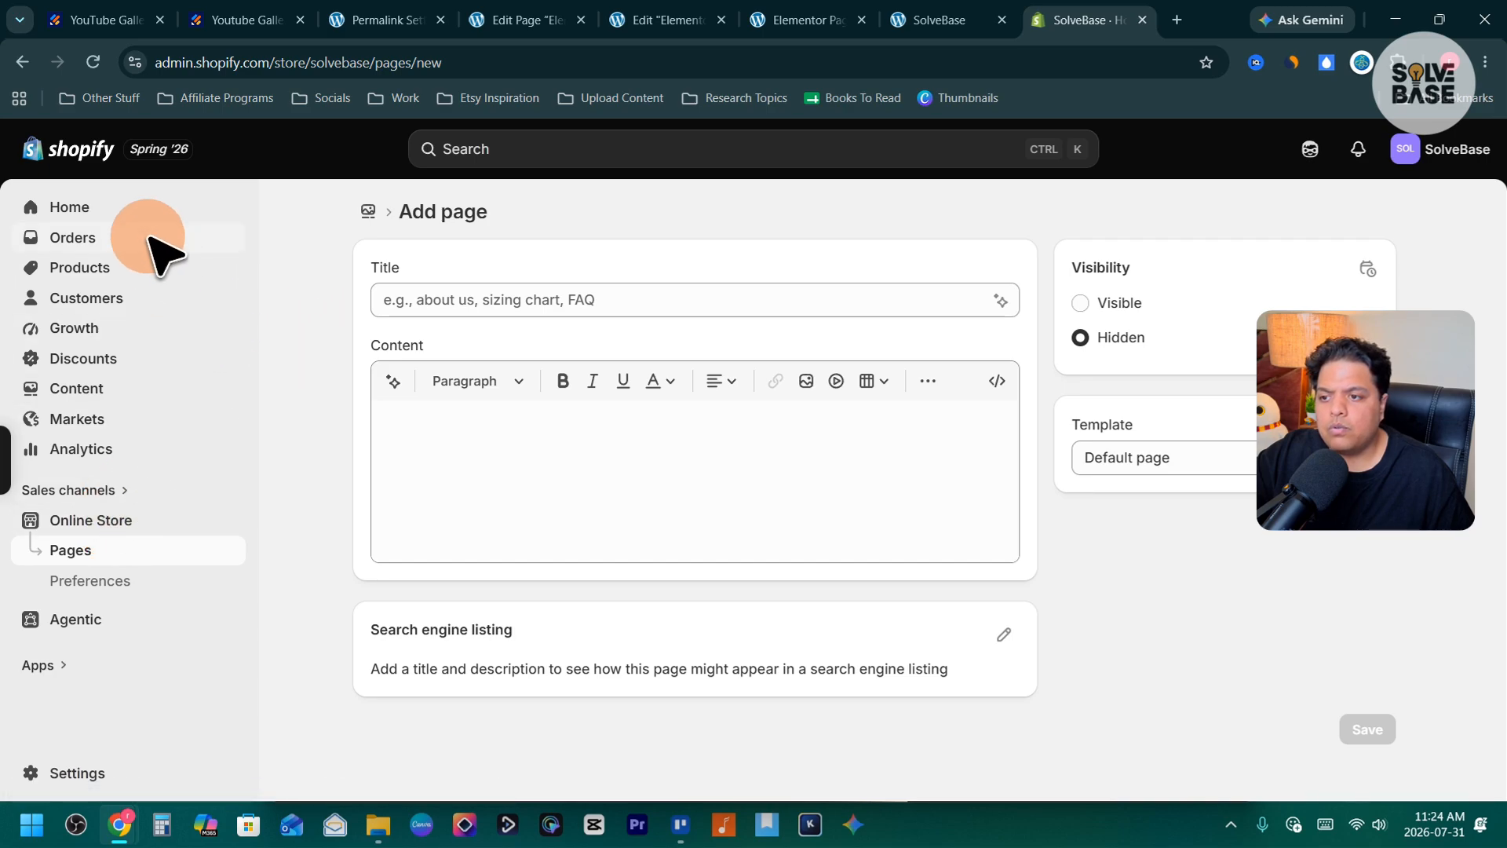
{"action": "left_click", "coordinate": [145, 211]}
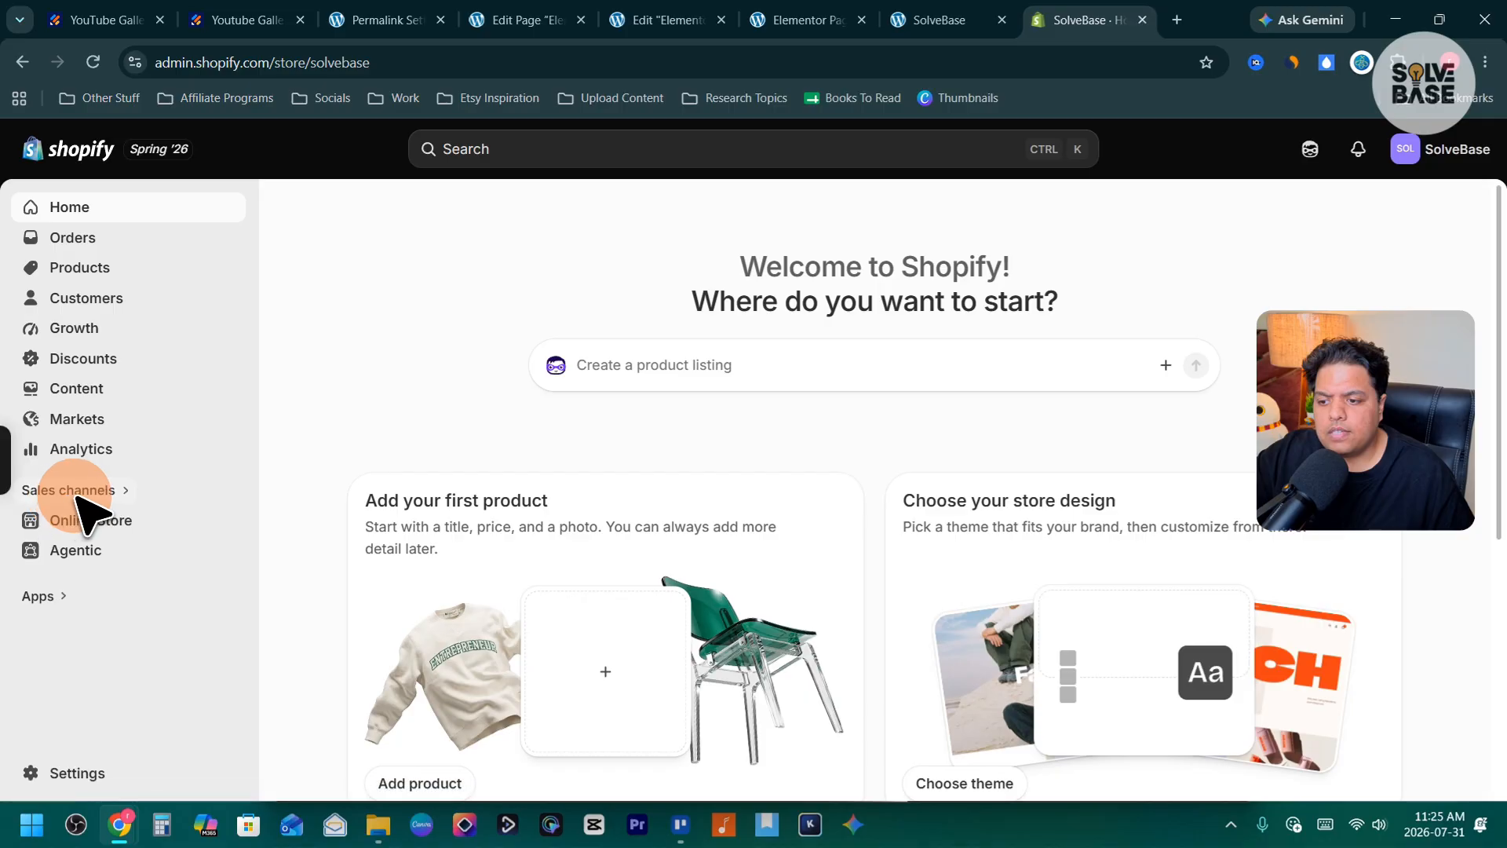
{"action": "left_click", "coordinate": [85, 525]}
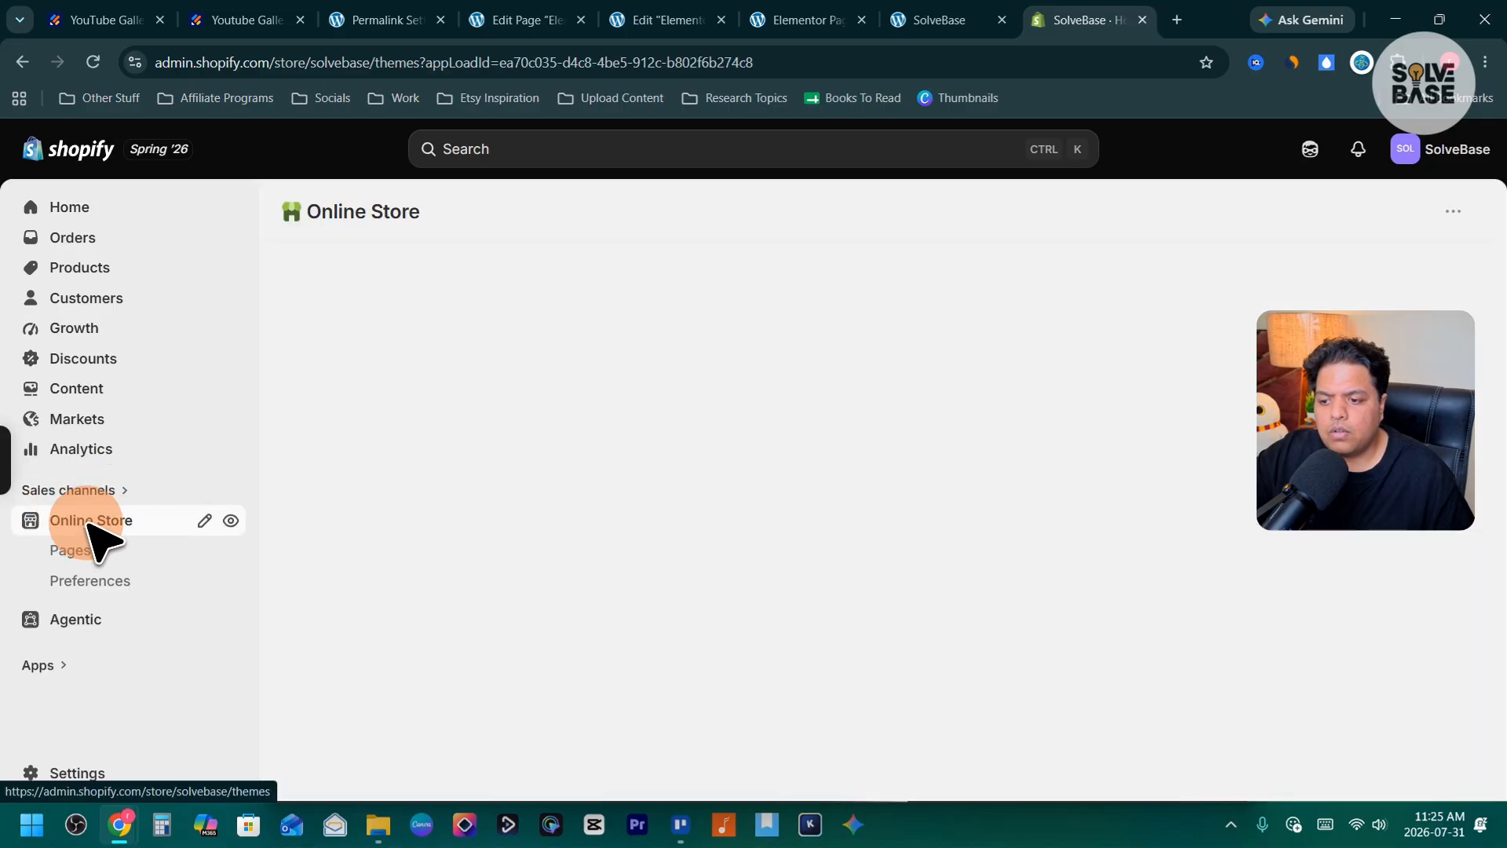
{"action": "left_click", "coordinate": [75, 551]}
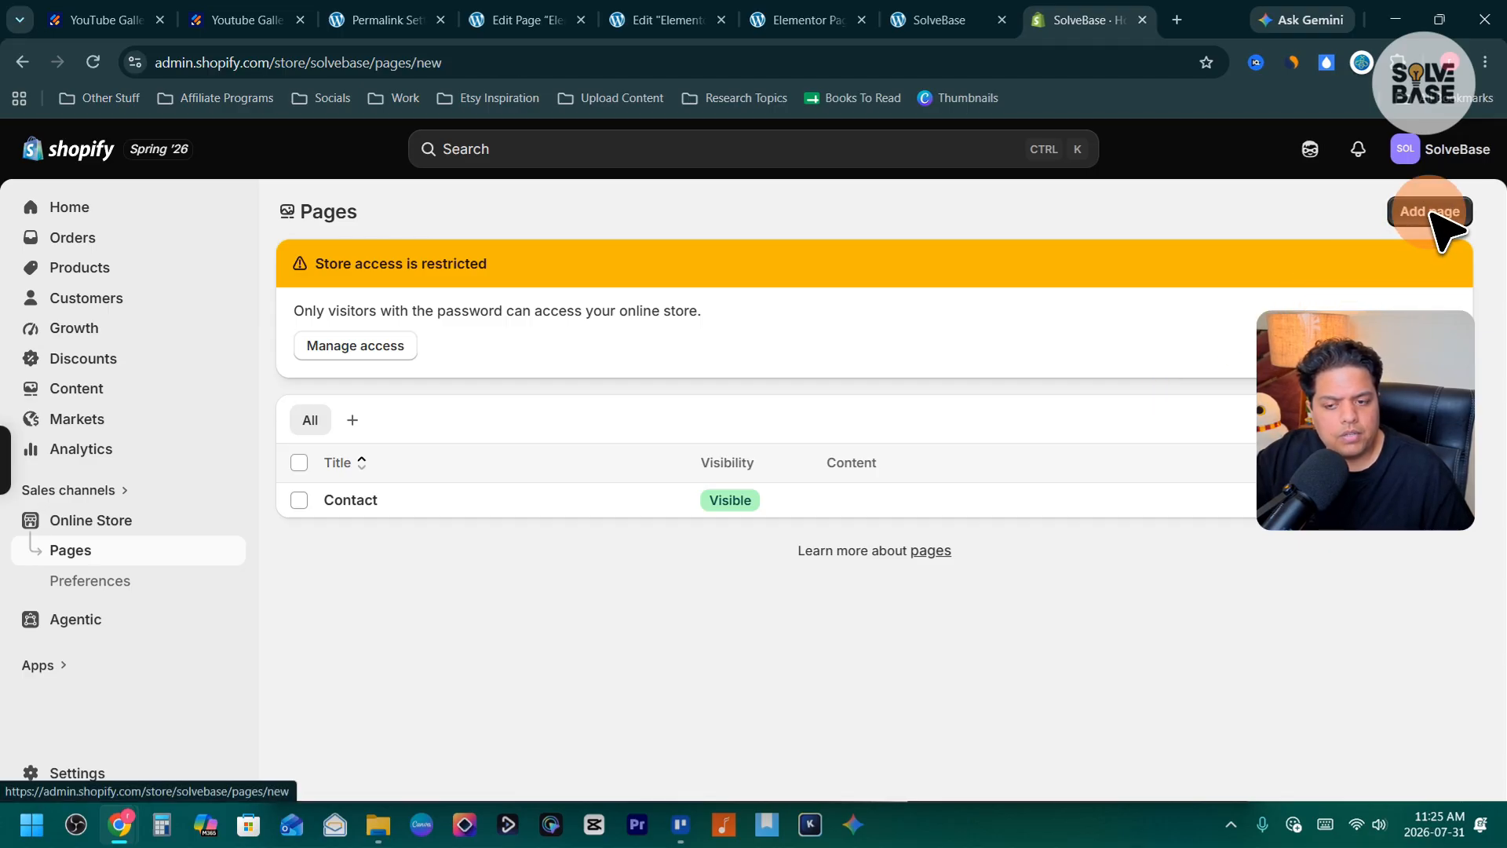
{"action": "left_click", "coordinate": [1430, 216]}
Title the new Shopify page "YouTube Gallery".
{"action": "left_click", "coordinate": [659, 298]}
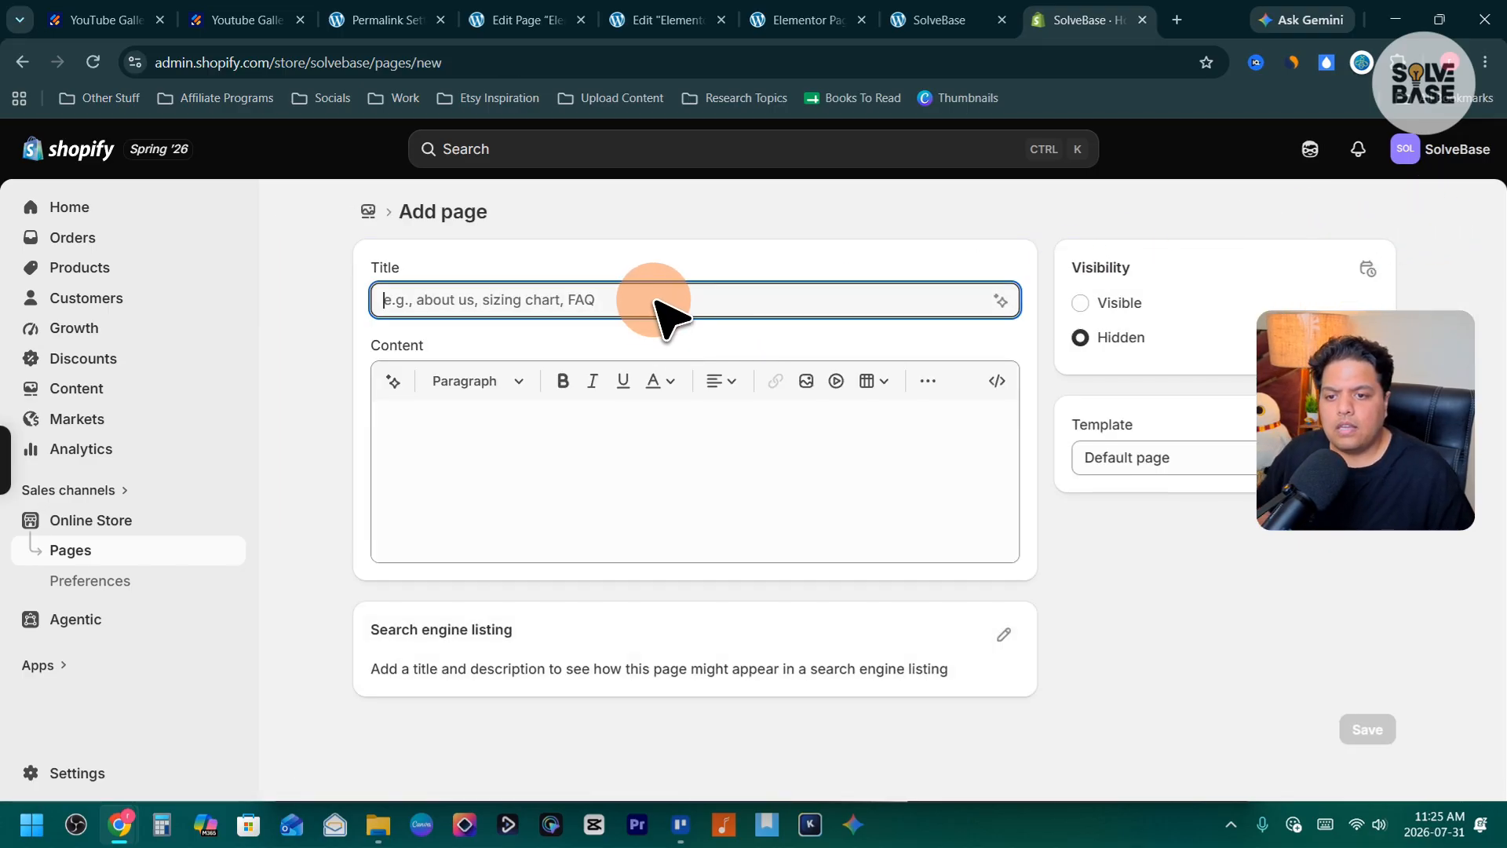
{"action": "type", "text": "G"}
{"action": "key", "text": "BackSpace"}
{"action": "type", "text": "YouTu"}
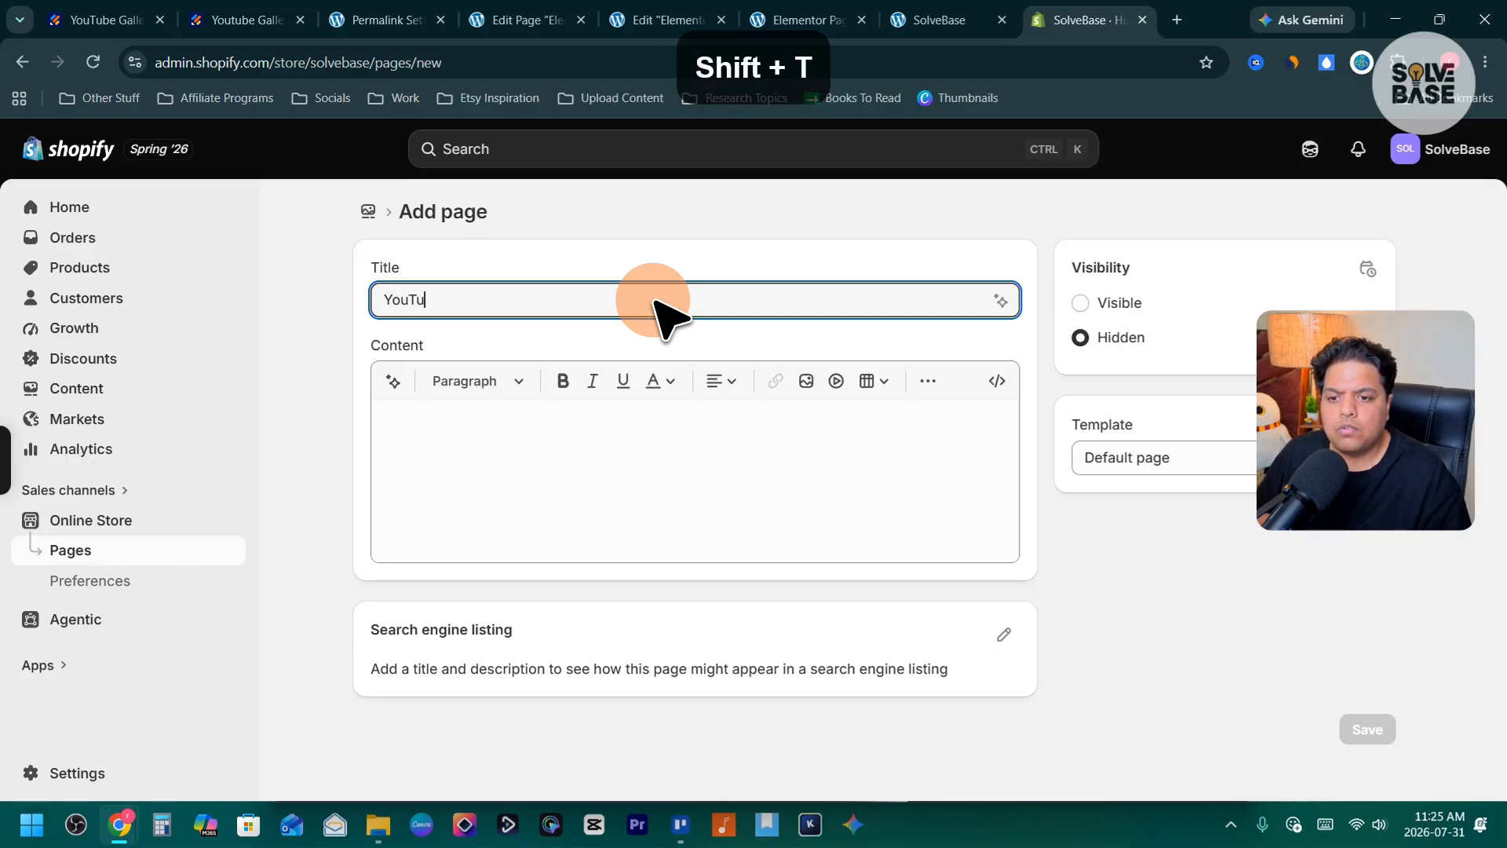
{"action": "type", "text": "be Gallery"}
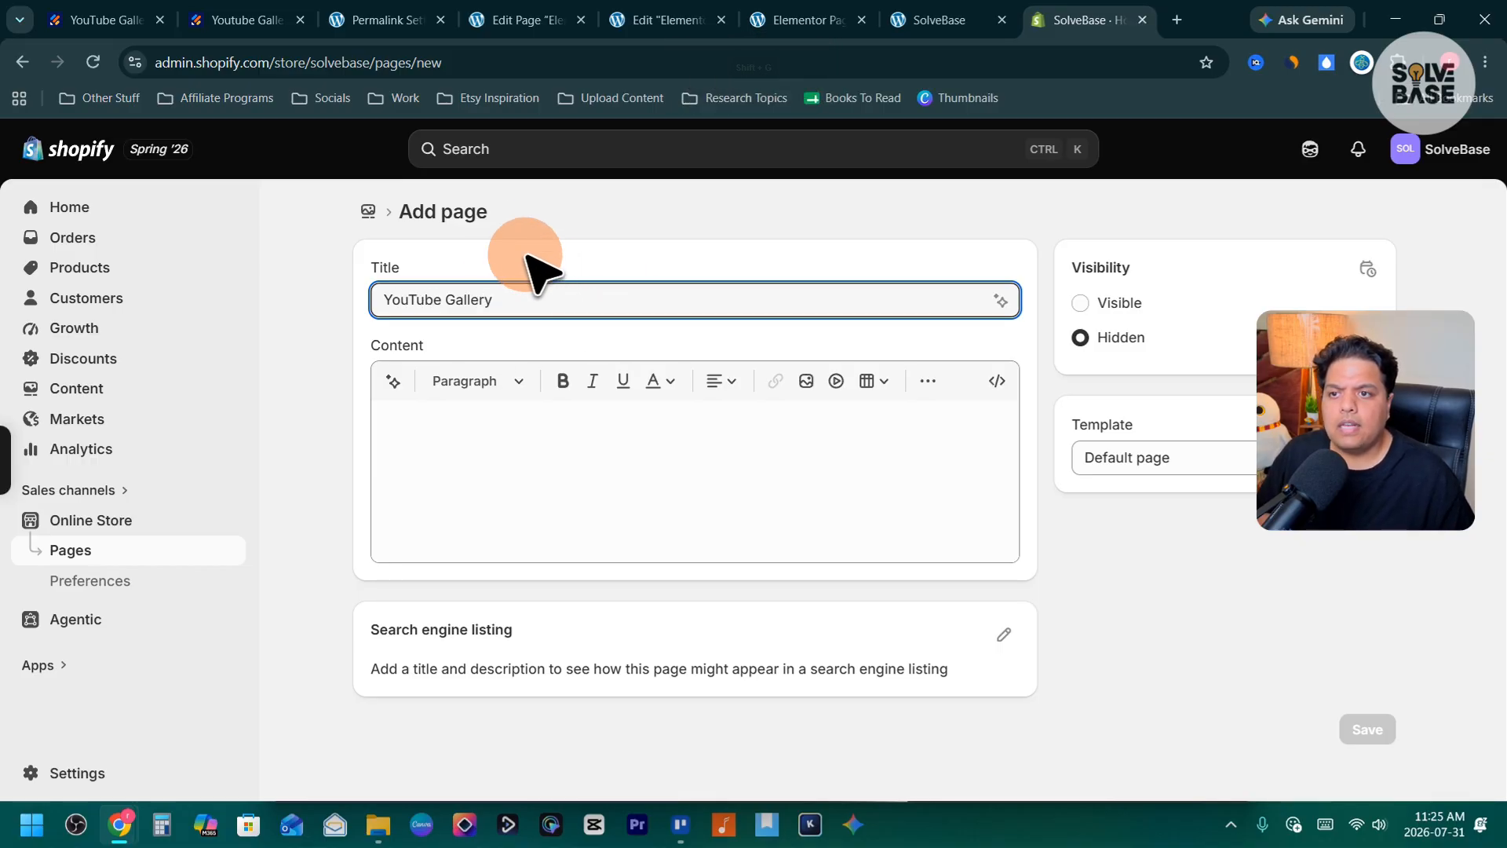
Switch to Jotform and open the My Website Widgets page at jotform.com/mywebsitewidgets.
{"action": "left_click", "coordinate": [251, 19]}
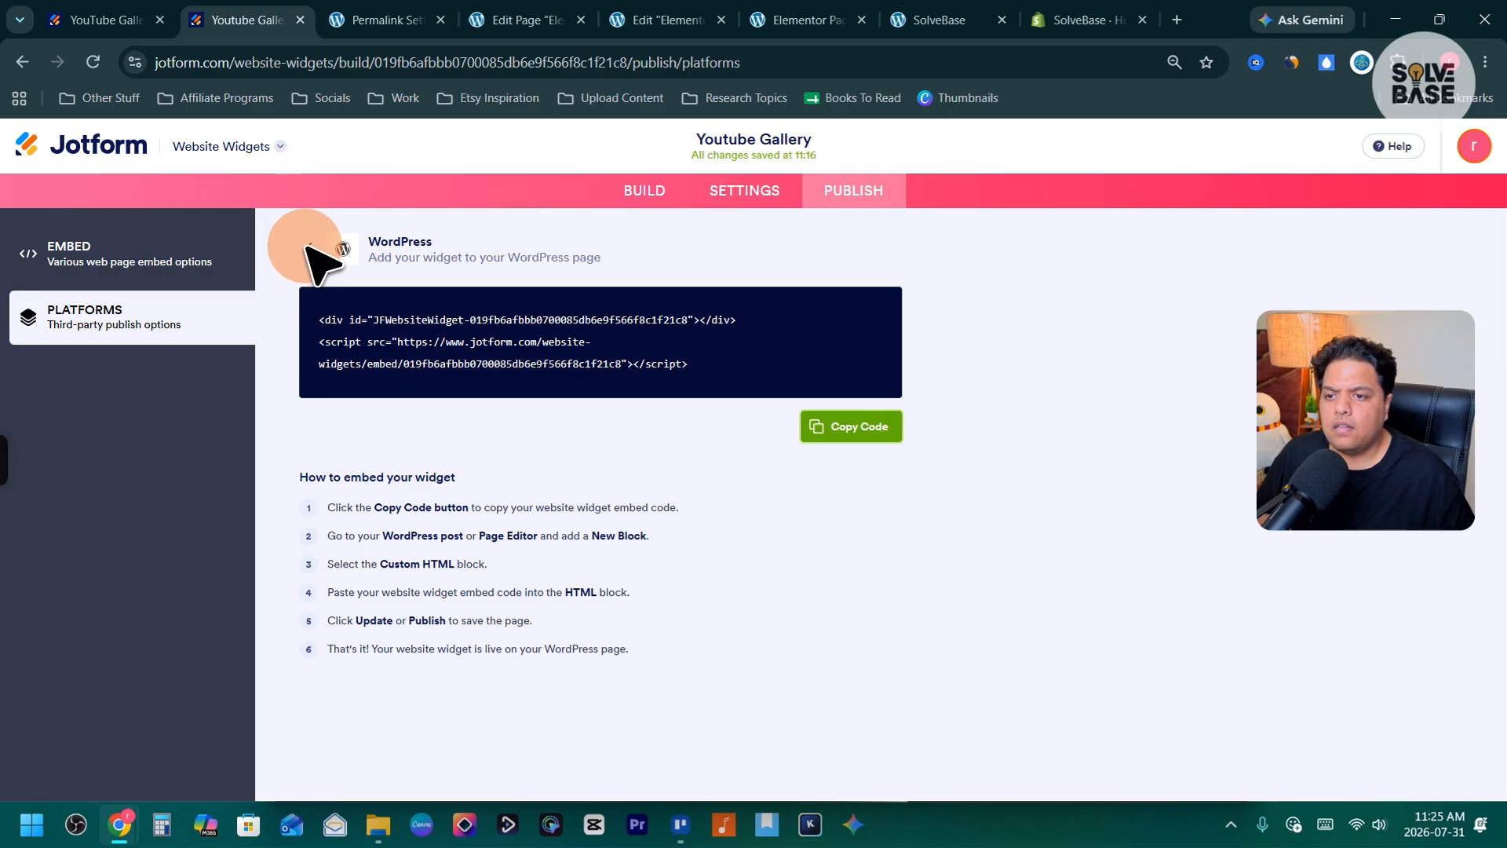
{"action": "left_click", "coordinate": [308, 63]}
{"action": "left_click", "coordinate": [385, 62]}
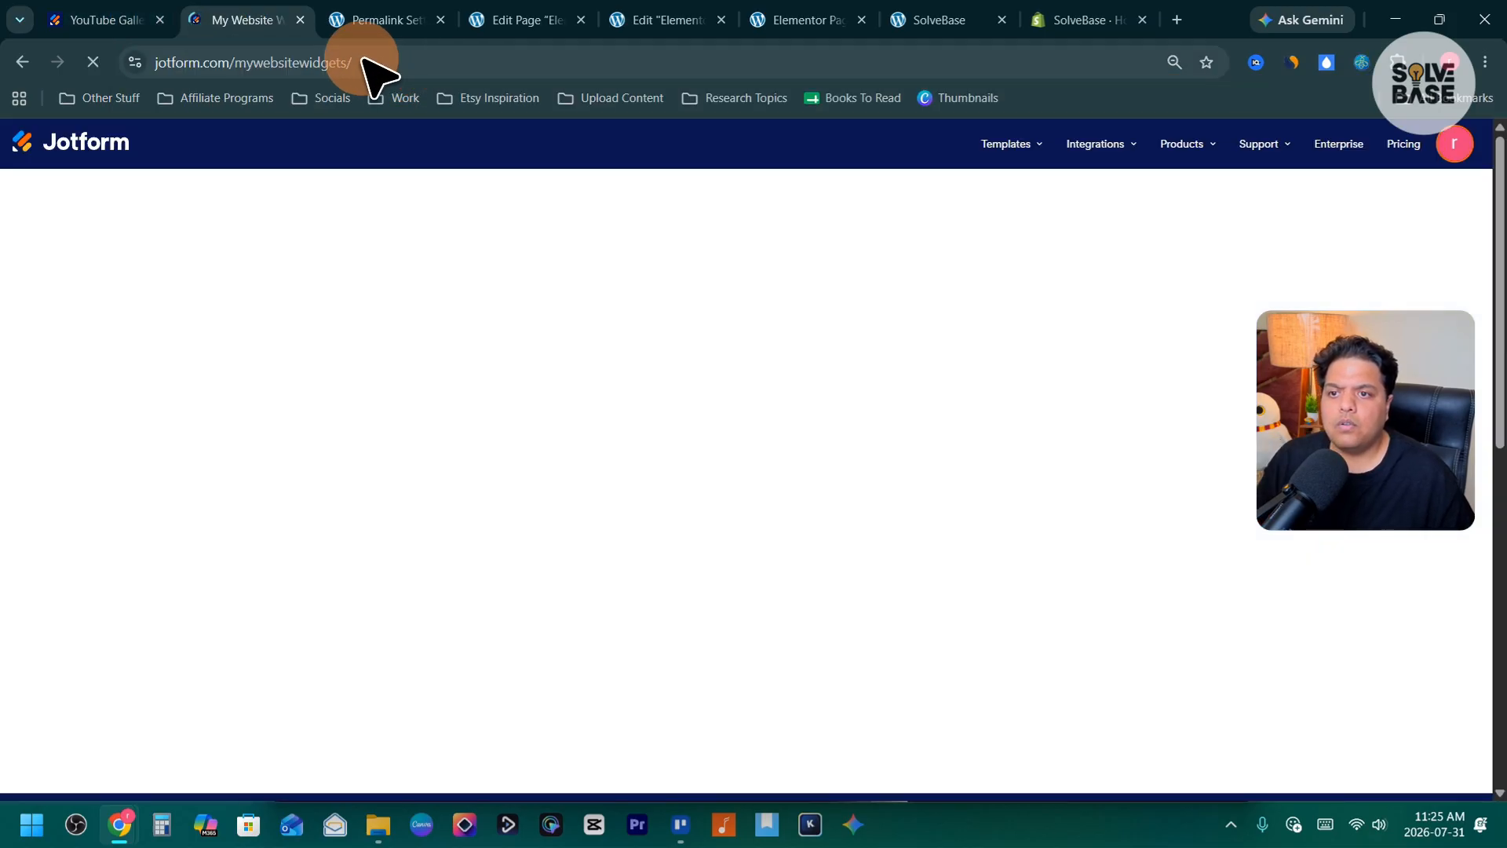
{"action": "left_click", "coordinate": [390, 64]}
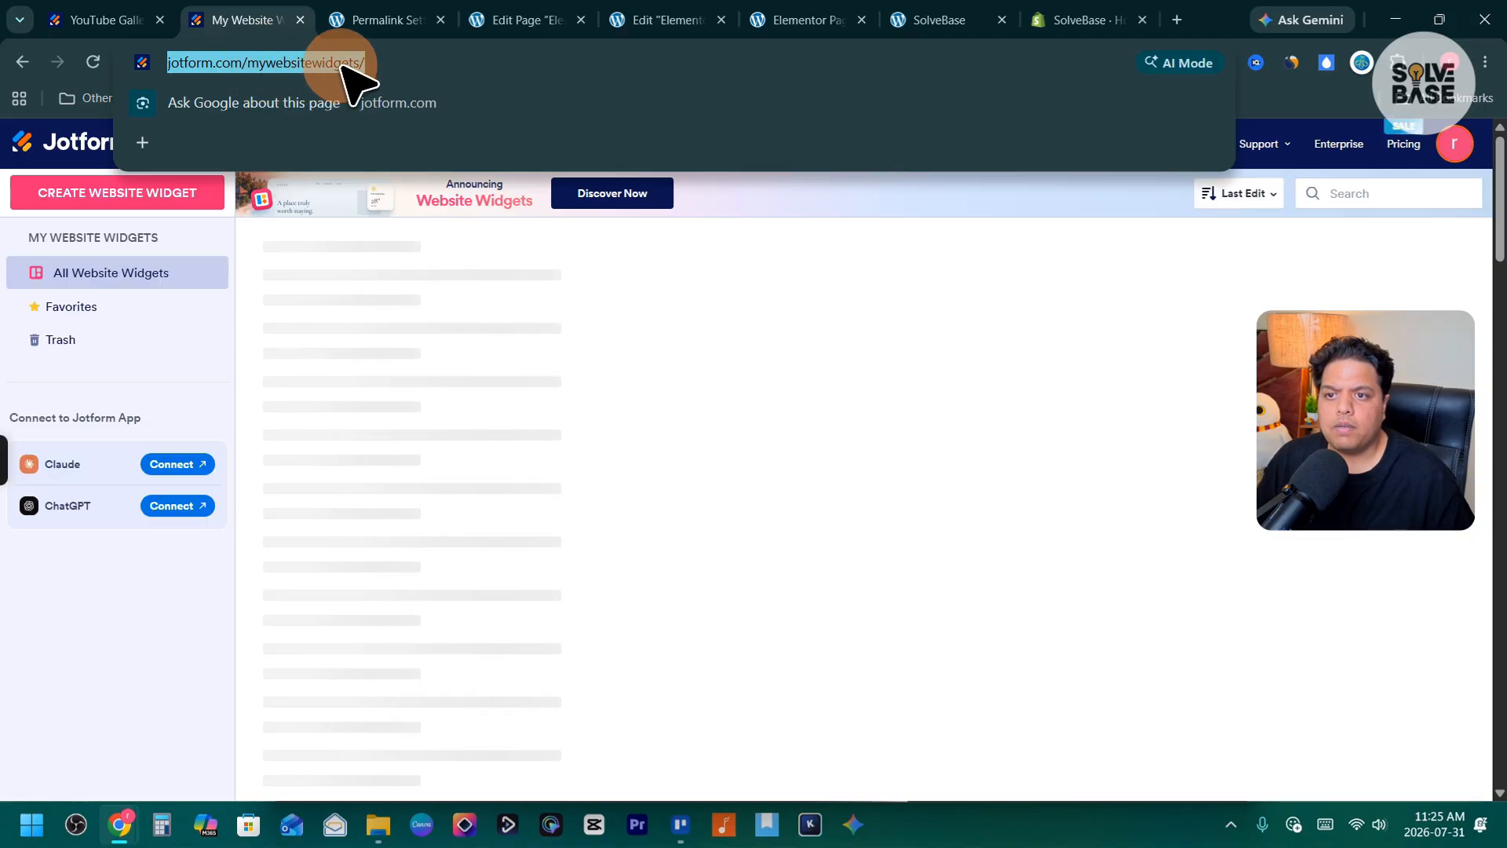
{"action": "left_click", "coordinate": [612, 424]}
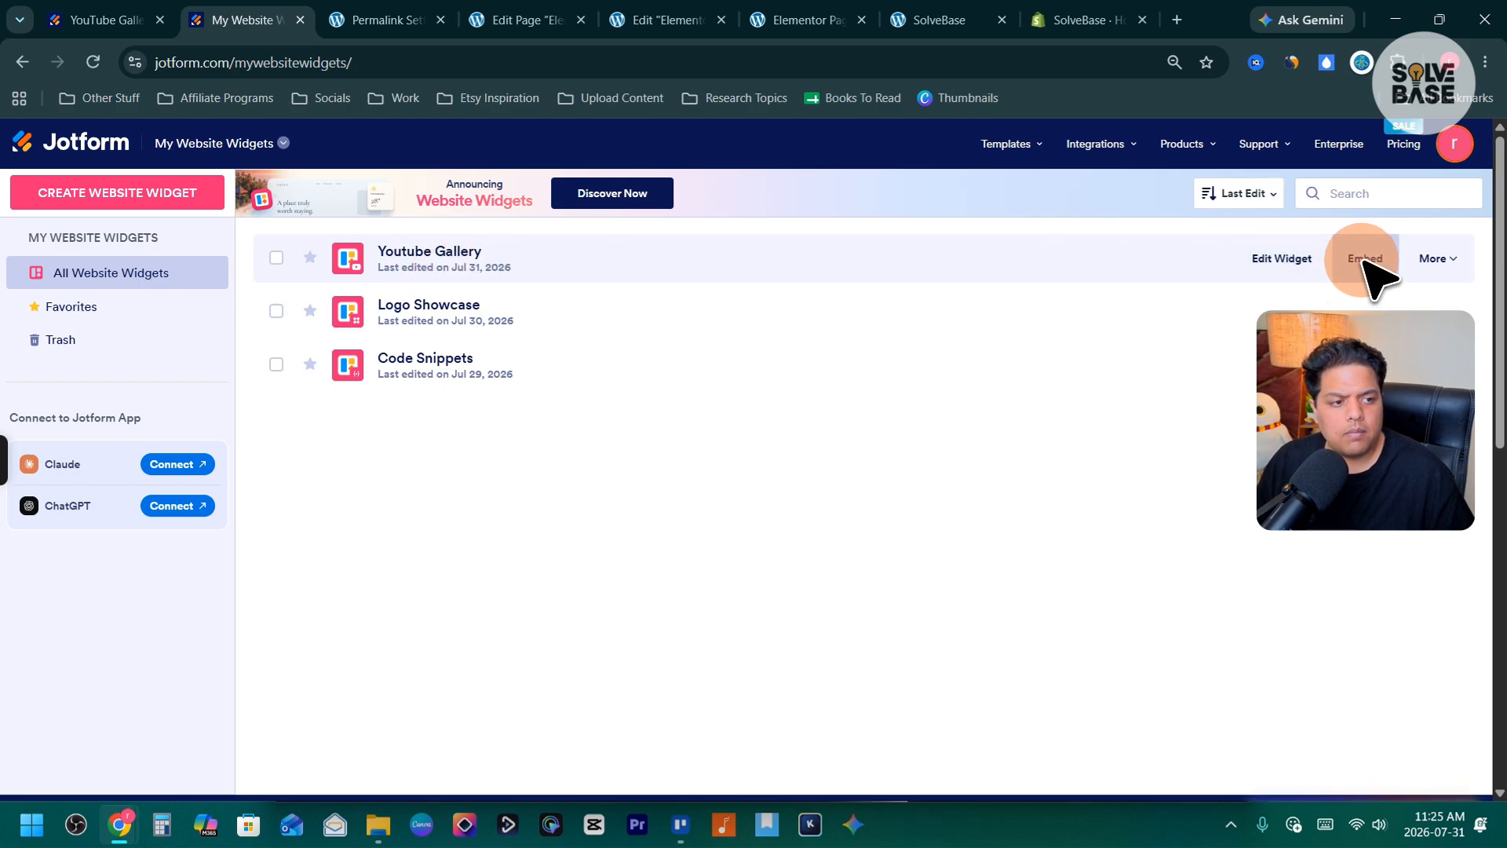
Open the Youtube Gallery widget's embed code with the Shopify guide and copy the whole snippet.
{"action": "left_click", "coordinate": [1367, 260]}
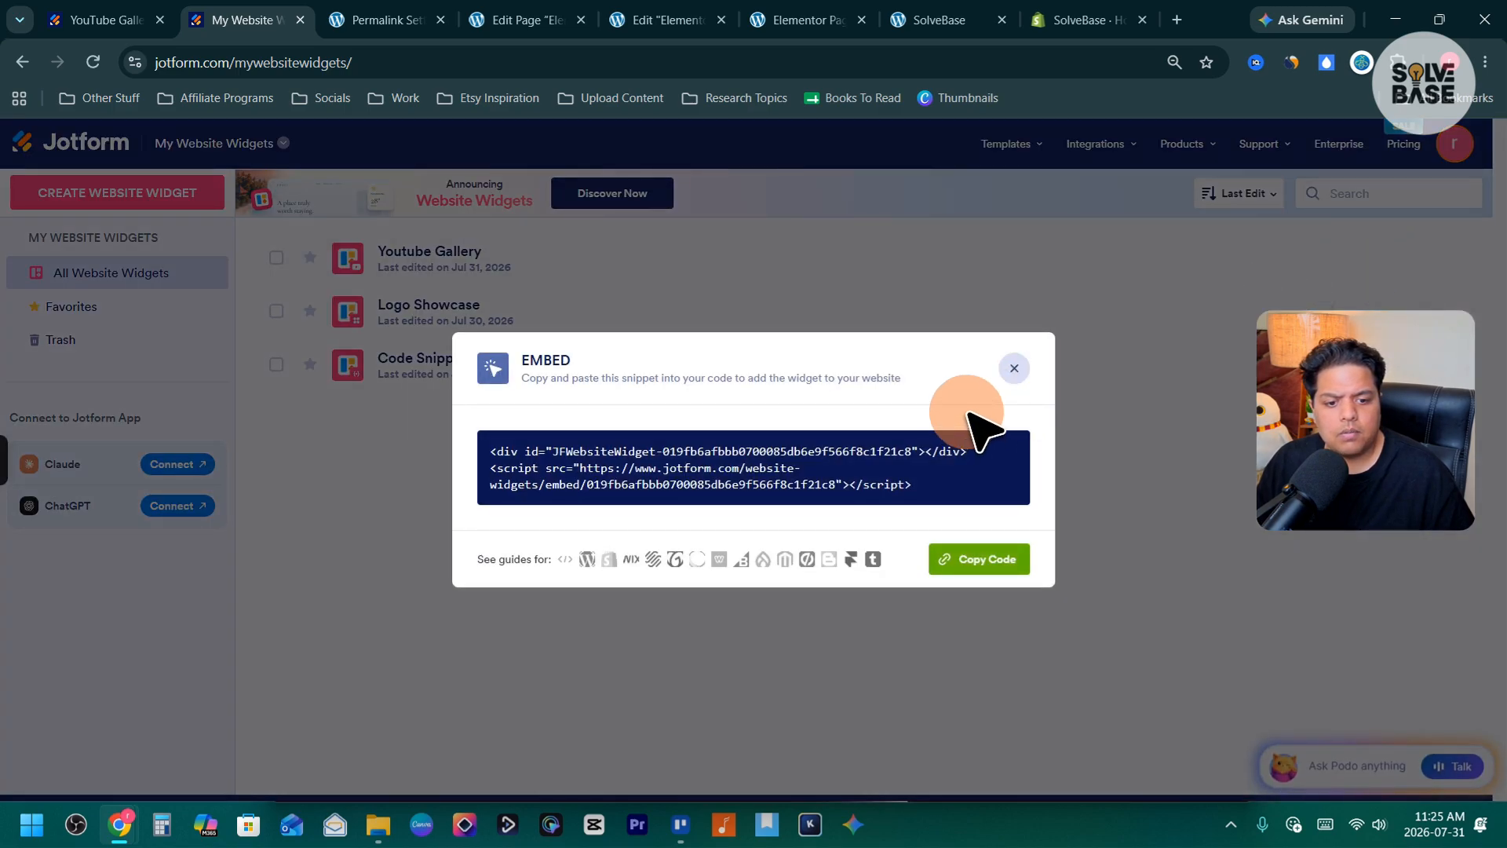
{"action": "left_click", "coordinate": [609, 559]}
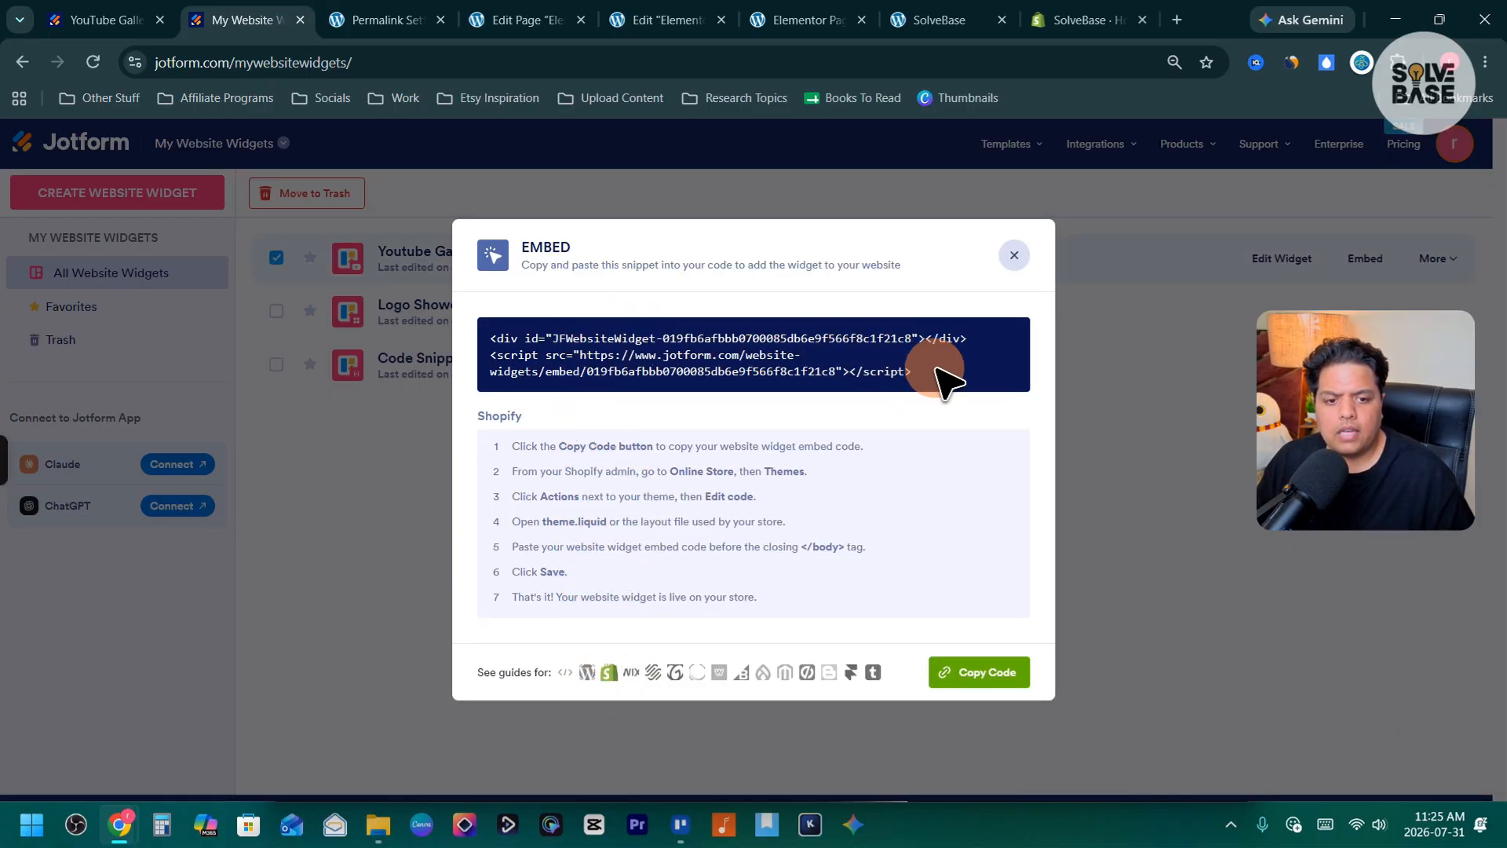
{"action": "left_click_drag", "start_coordinate": [938, 370], "coordinate": [537, 343]}
{"action": "key", "text": "ctrl+c"}
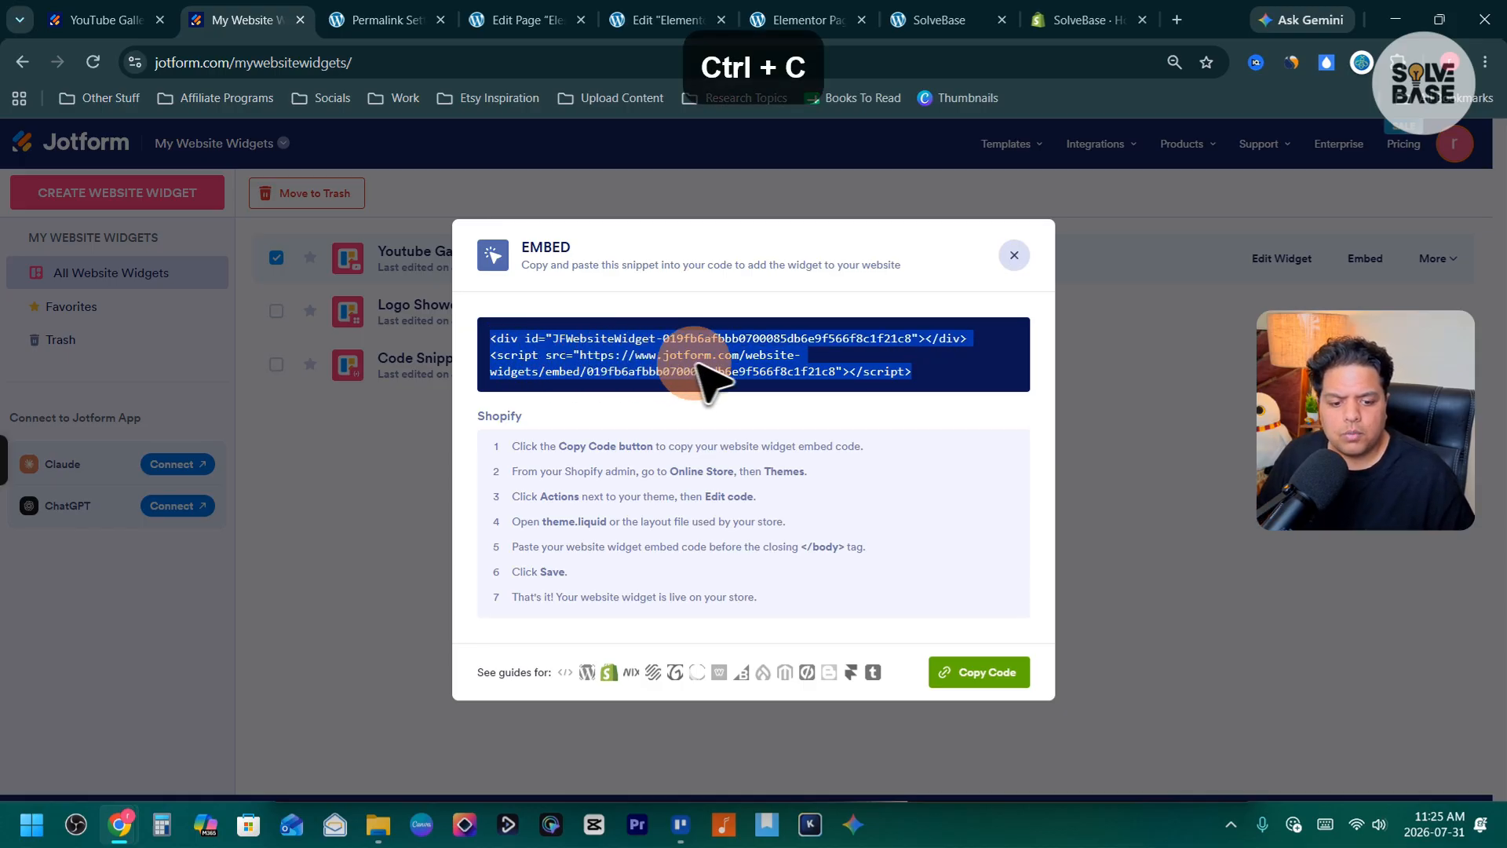
{"action": "left_click", "coordinate": [976, 689]}
Switch to the Shopify admin and paste the embed code into the YouTube Gallery page's content as HTML.
{"action": "left_click", "coordinate": [1083, 20]}
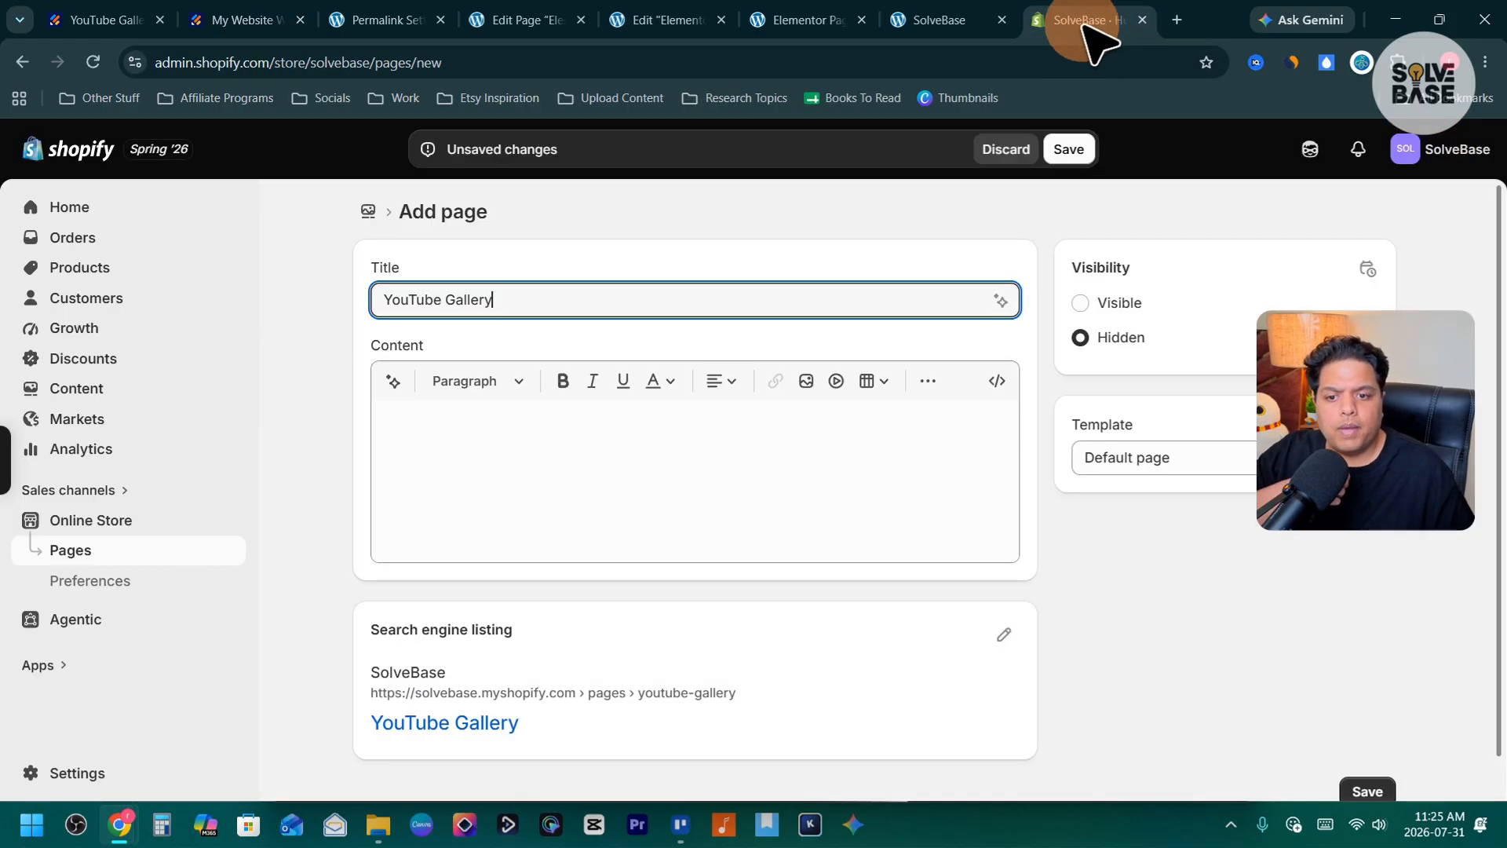
{"action": "left_click", "coordinate": [498, 424]}
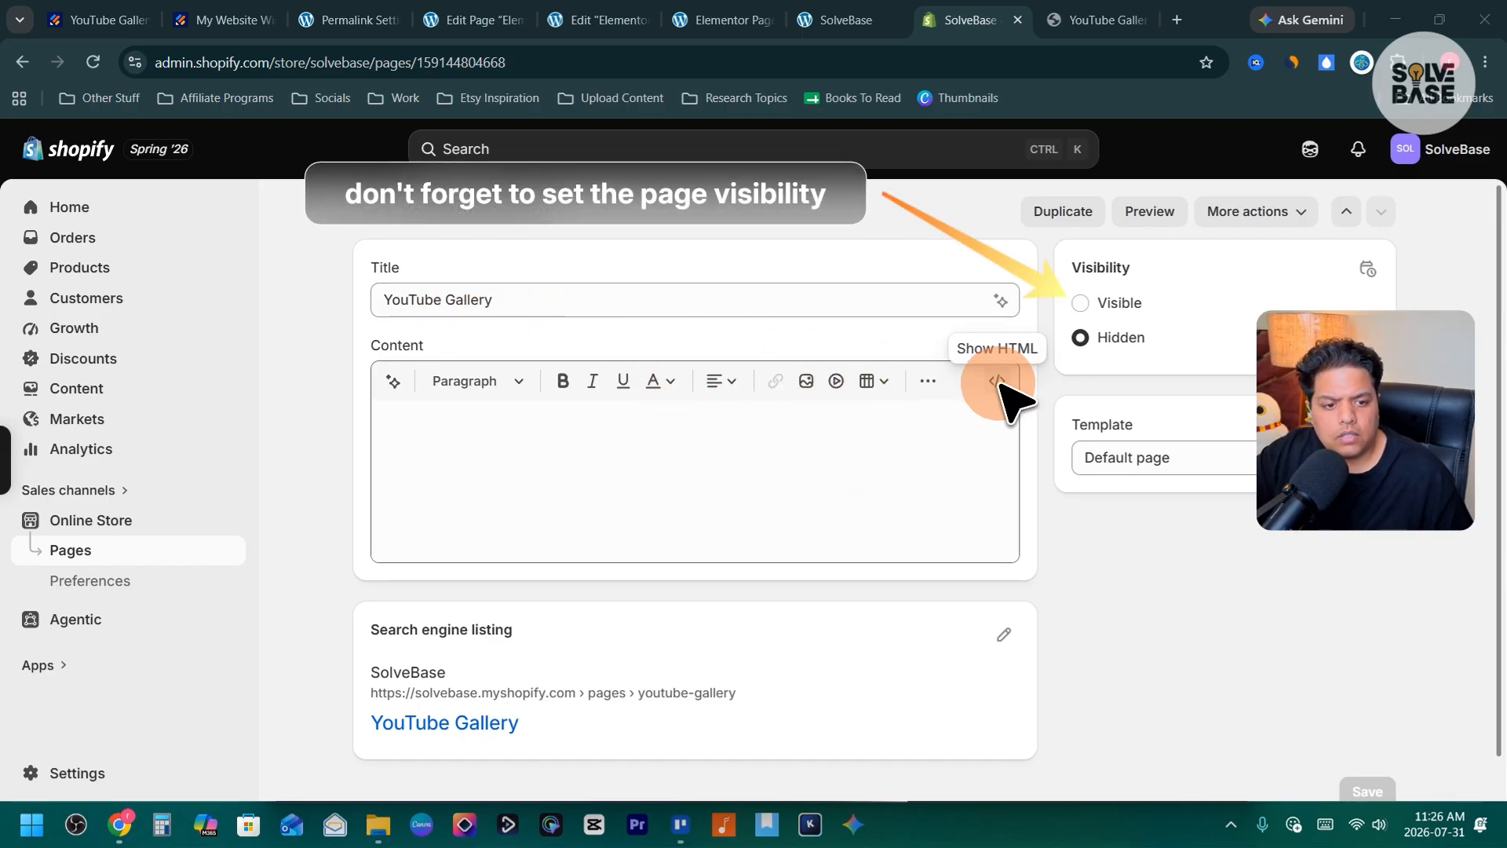
{"action": "left_click", "coordinate": [997, 381]}
{"action": "left_click", "coordinate": [471, 423]}
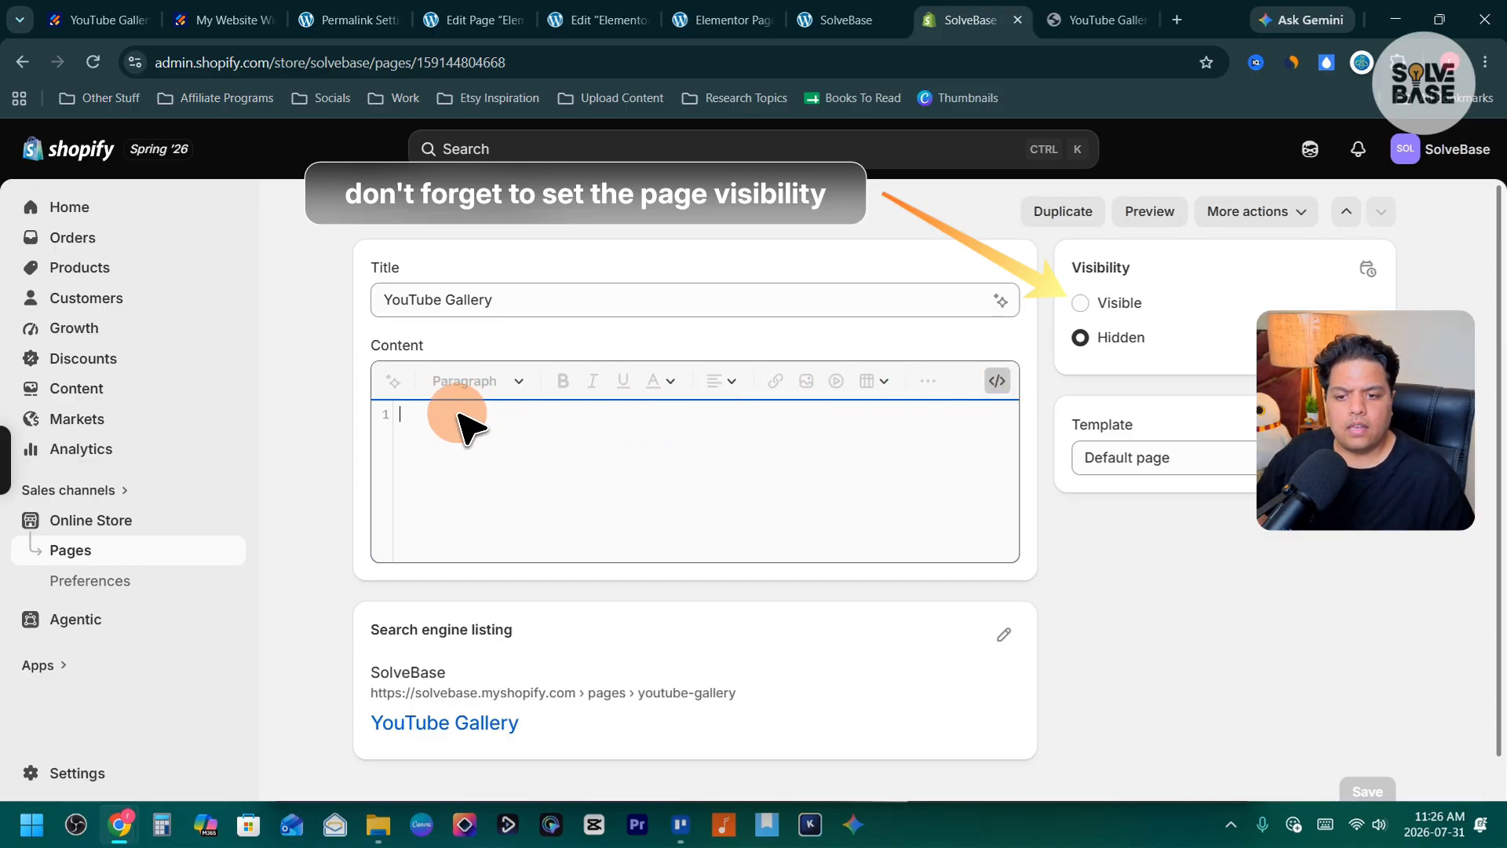
{"action": "right_click", "coordinate": [461, 416]}
{"action": "left_click", "coordinate": [518, 602]}
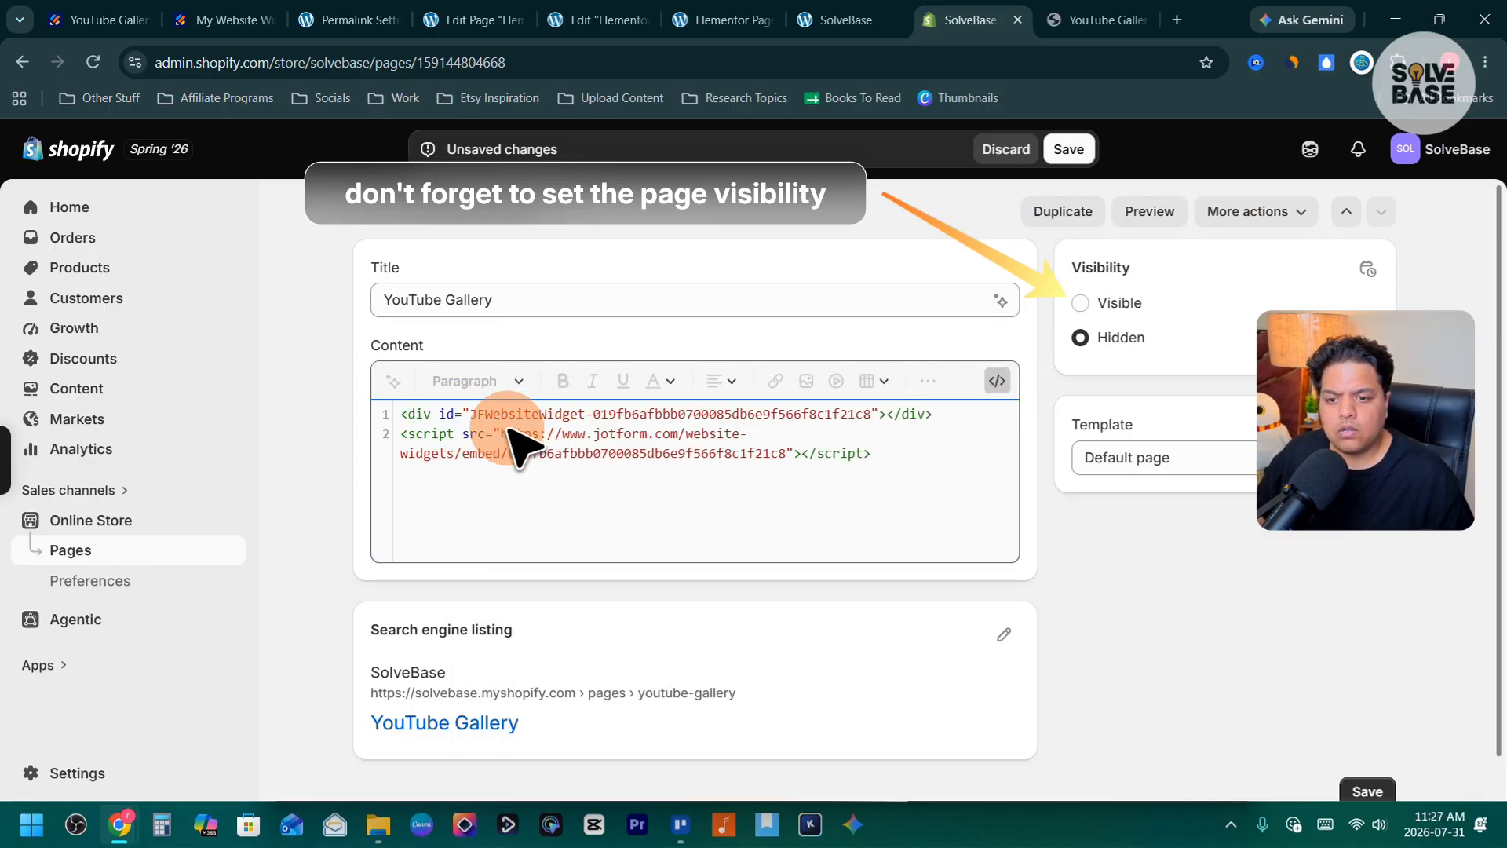
Save the YouTube Gallery page in Shopify and preview it on the storefront.
{"action": "left_click", "coordinate": [1069, 149]}
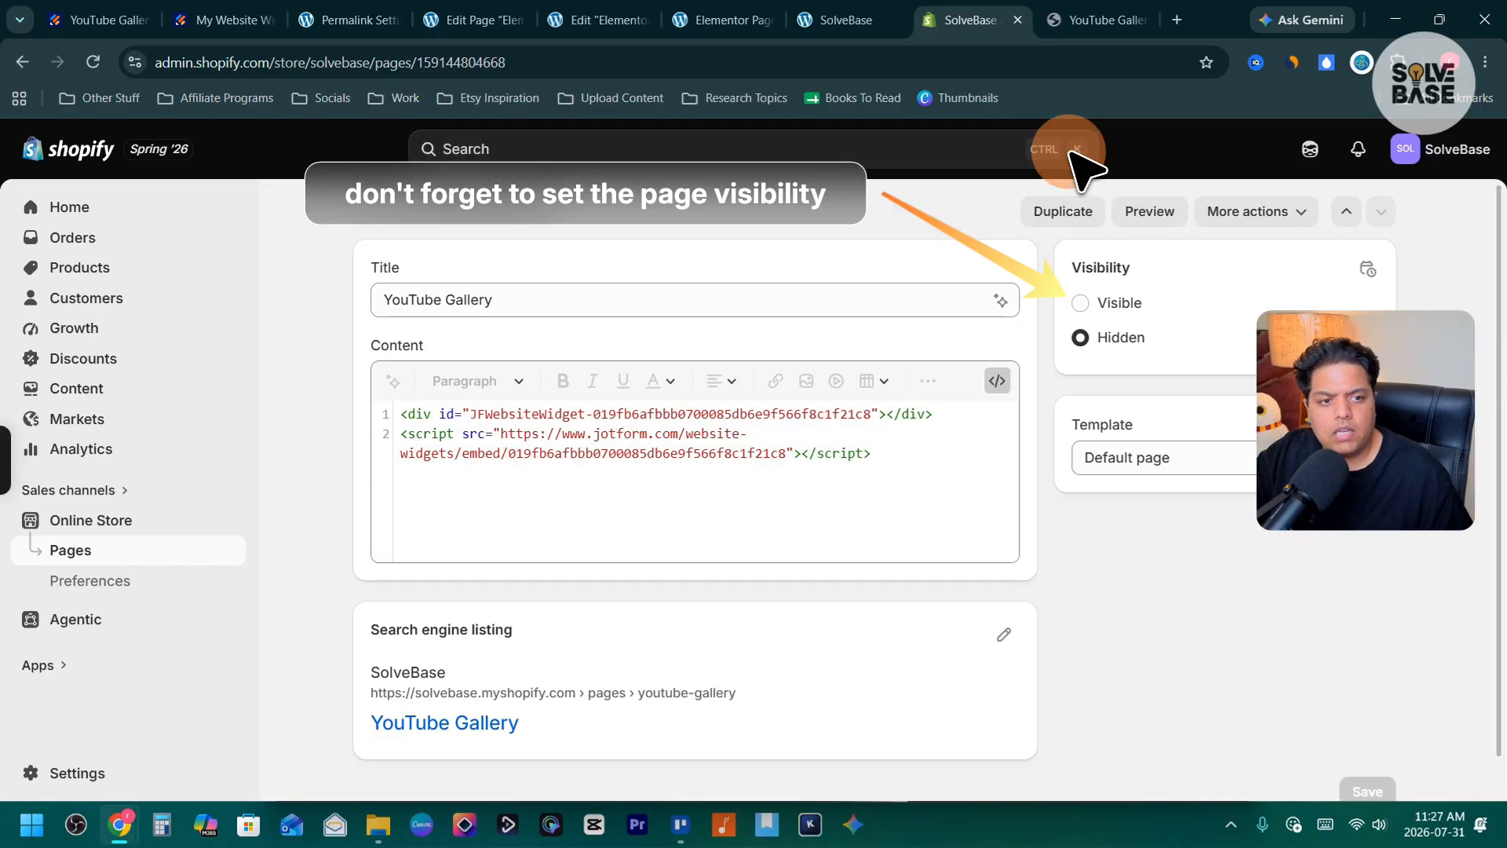
{"action": "left_click", "coordinate": [1153, 214]}
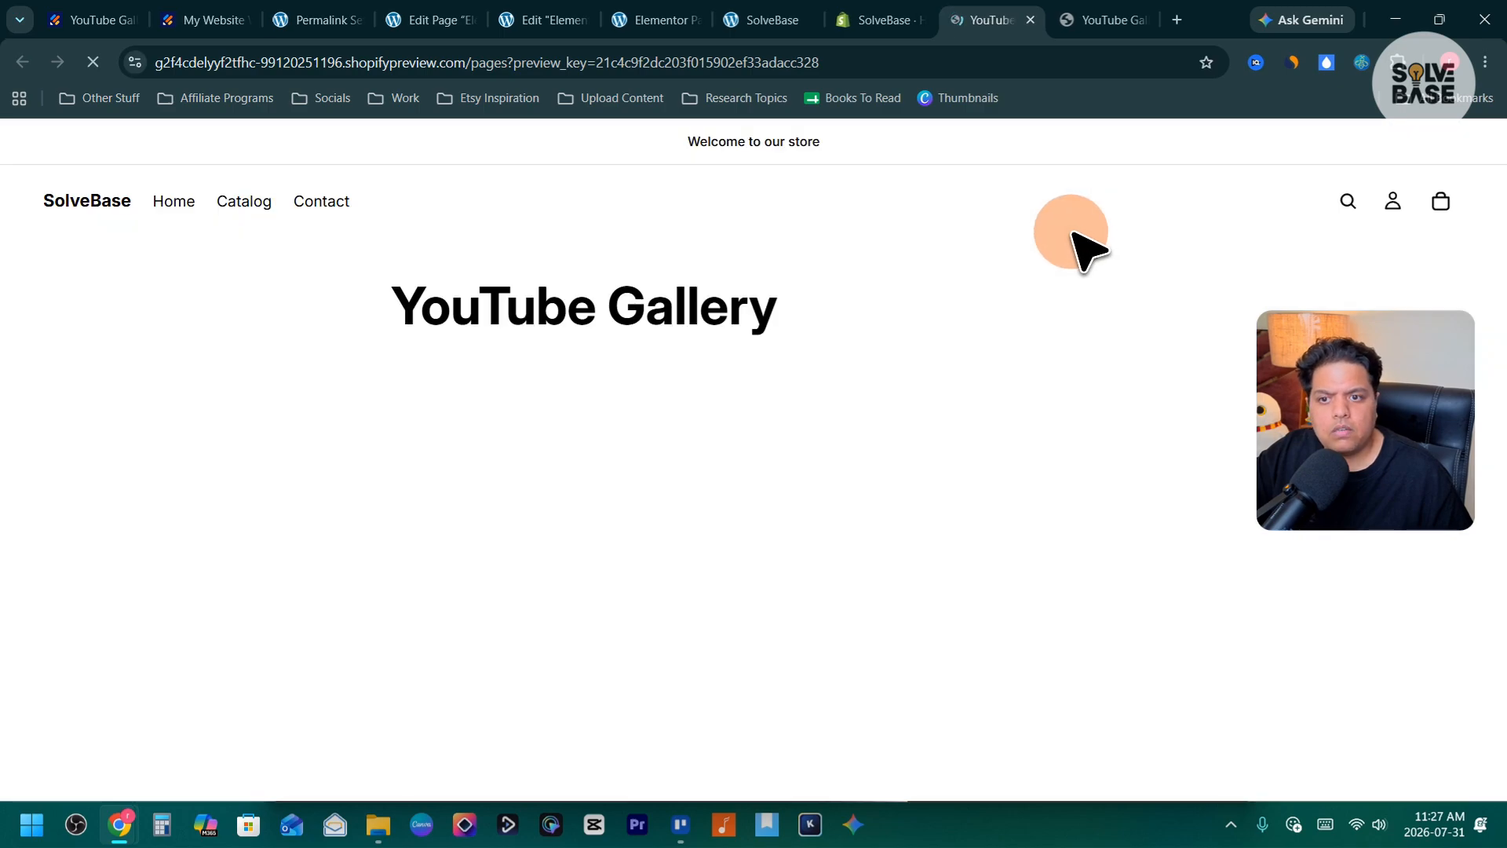
{"action": "scroll", "coordinate": [983, 349], "scroll_direction": "down", "scroll_amount": 1}
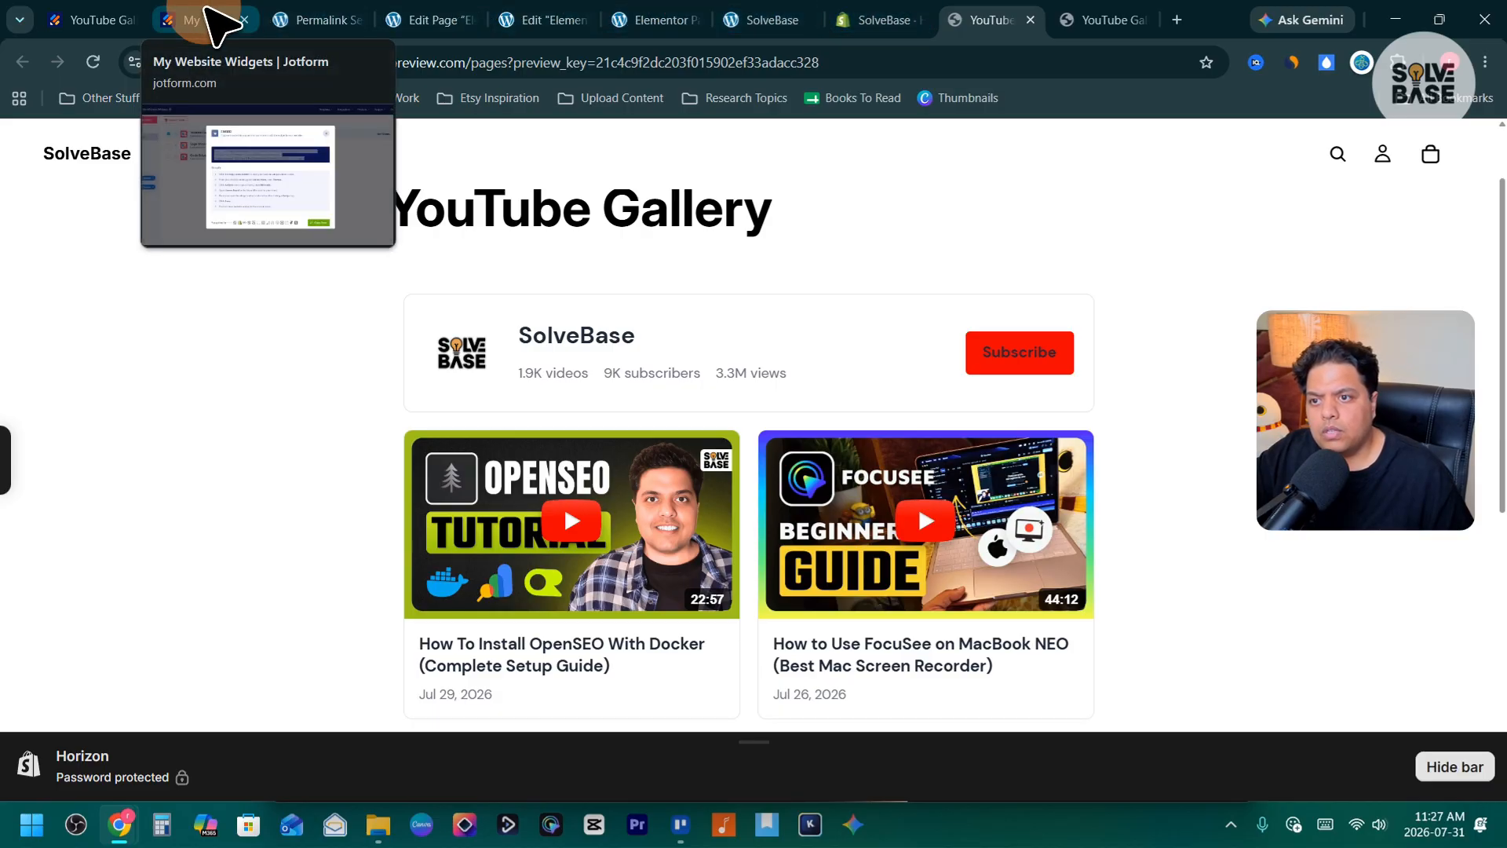
Go back to Jotform and read the Shopify embedding guide, from the Themes and Edit code instructions to placing the code in theme.liquid.
{"action": "left_click", "coordinate": [209, 19]}
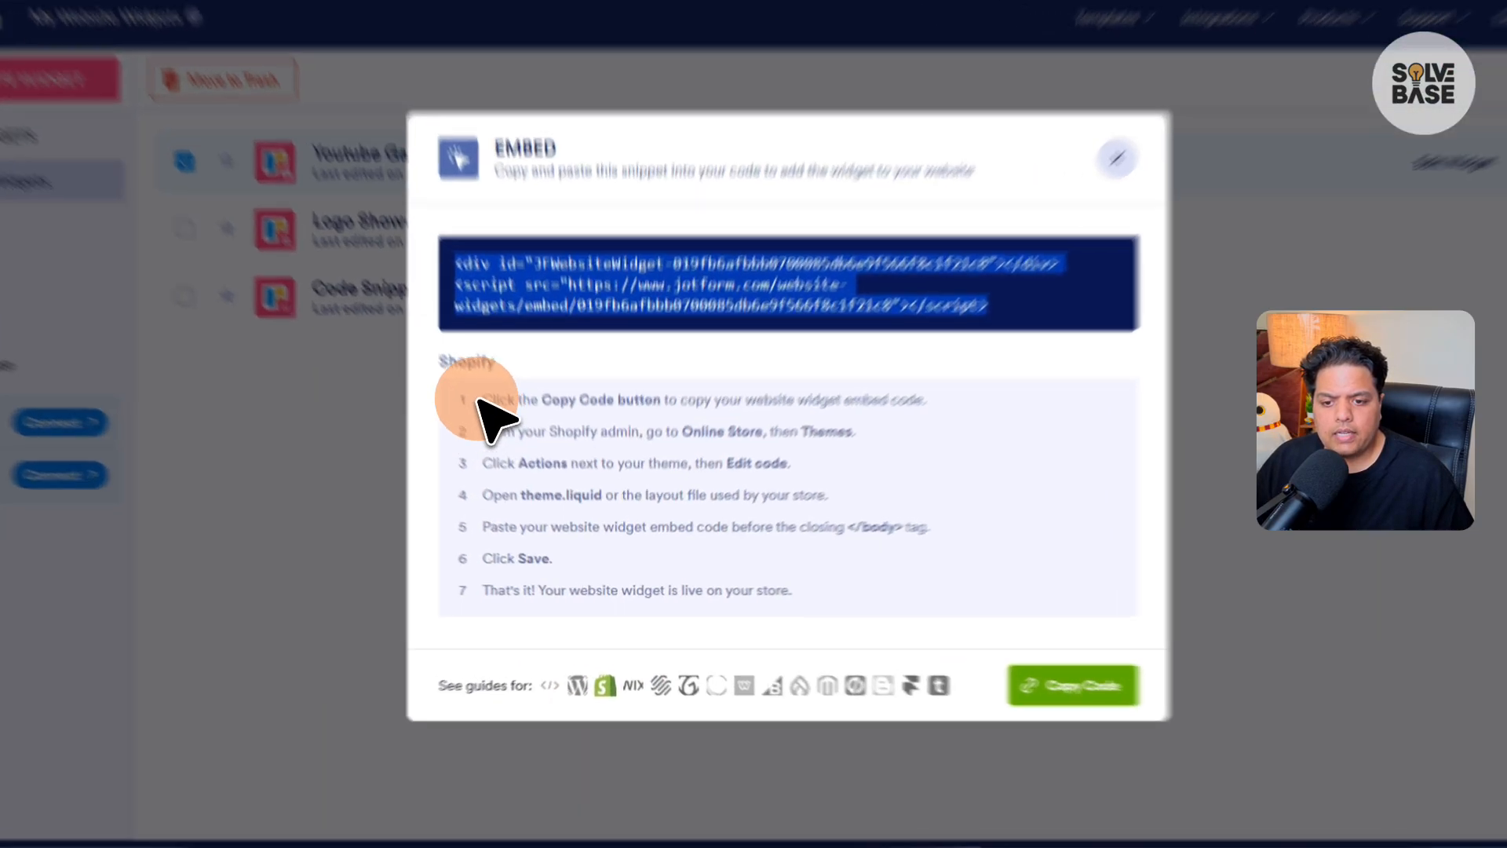
{"action": "left_click_drag", "start_coordinate": [510, 446], "coordinate": [711, 596]}
{"action": "left_click", "coordinate": [794, 570]}
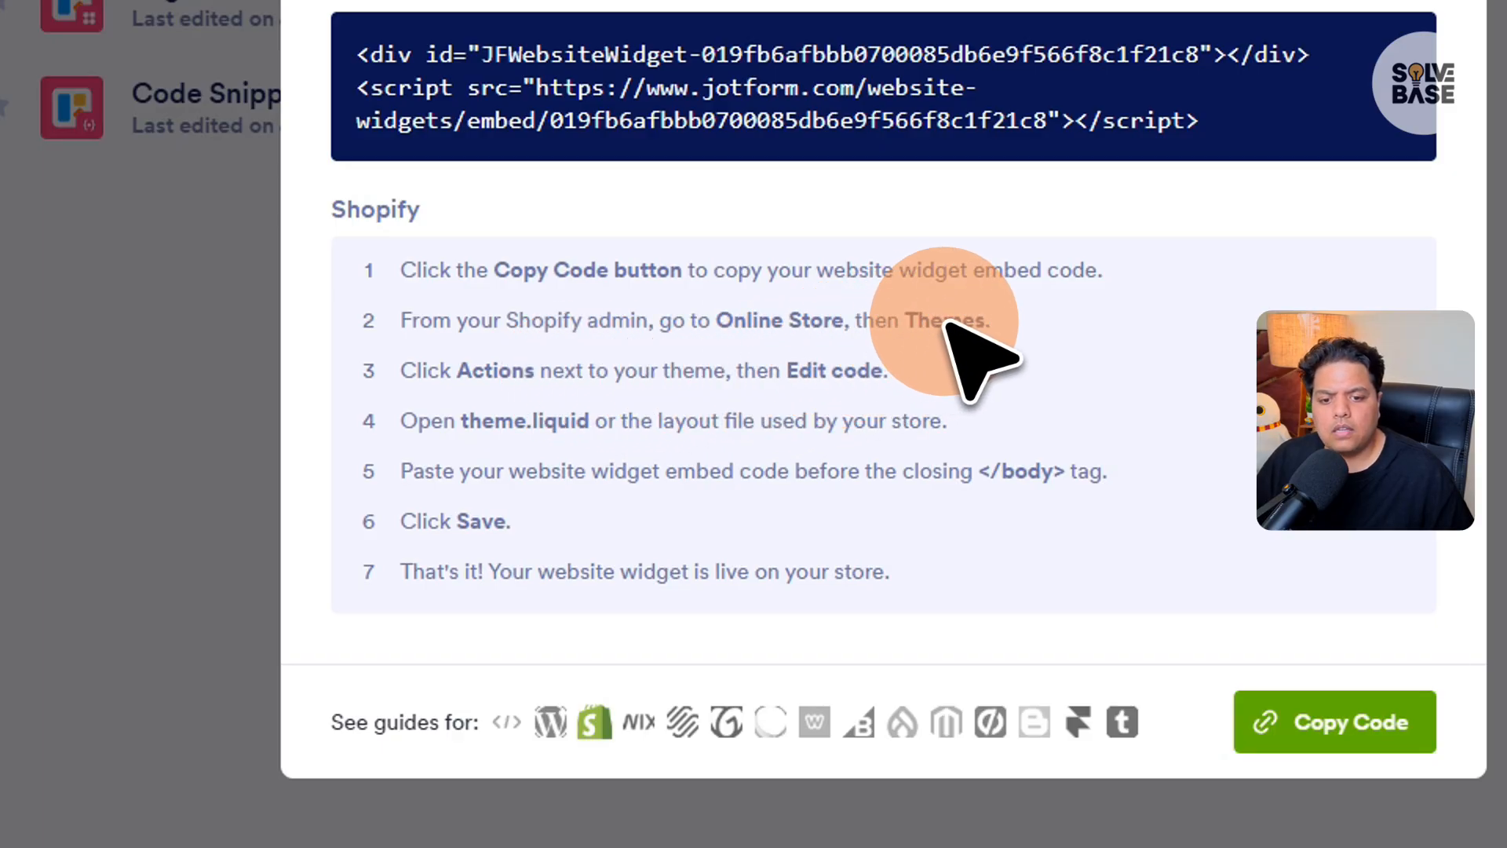
{"action": "left_click_drag", "start_coordinate": [909, 321], "coordinate": [994, 321]}
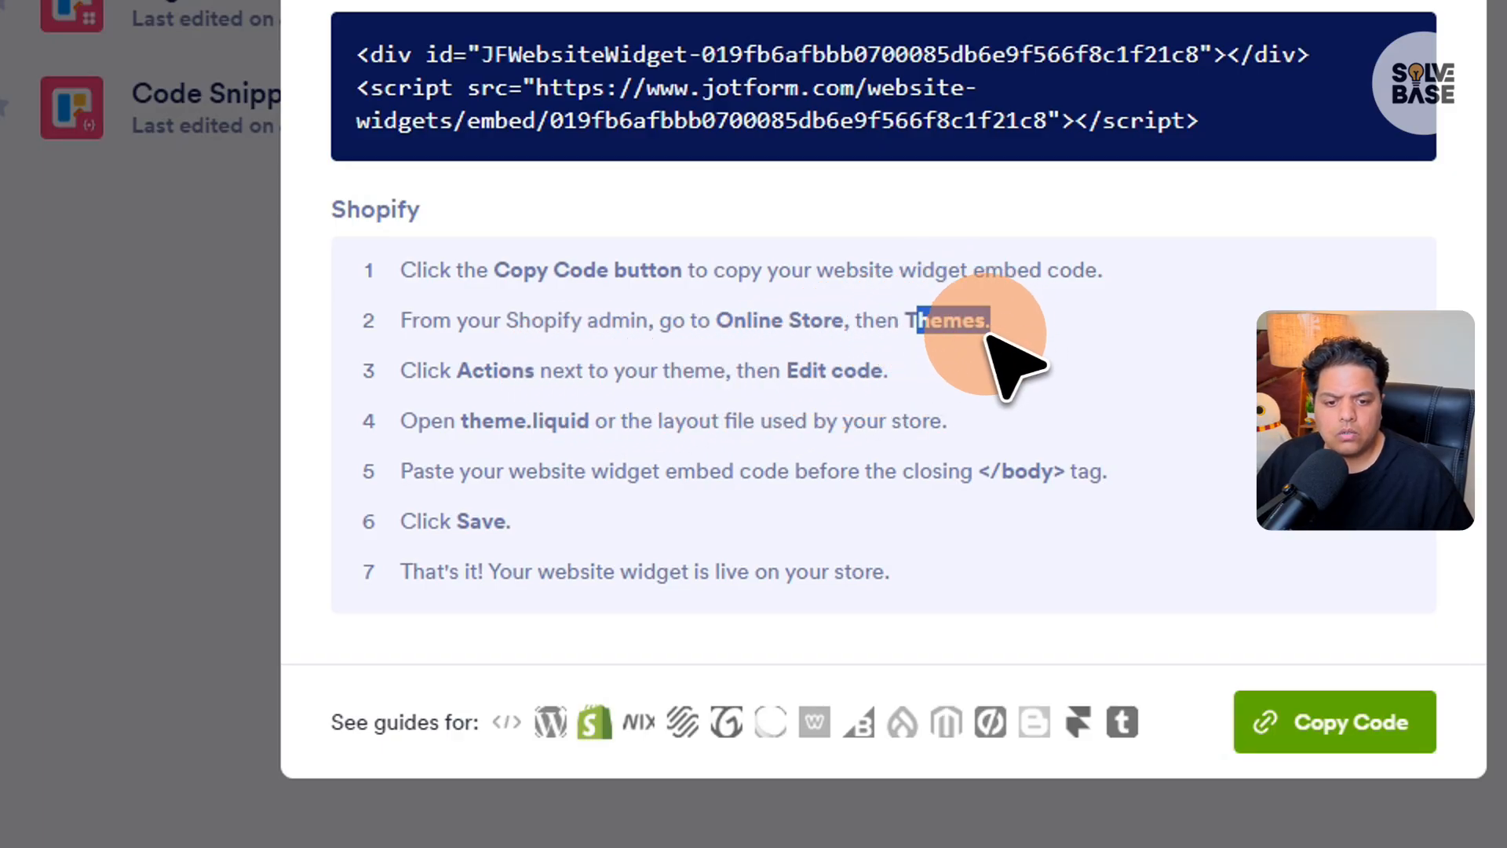
{"action": "left_click_drag", "start_coordinate": [459, 370], "coordinate": [588, 371]}
{"action": "left_click_drag", "start_coordinate": [787, 370], "coordinate": [888, 370]}
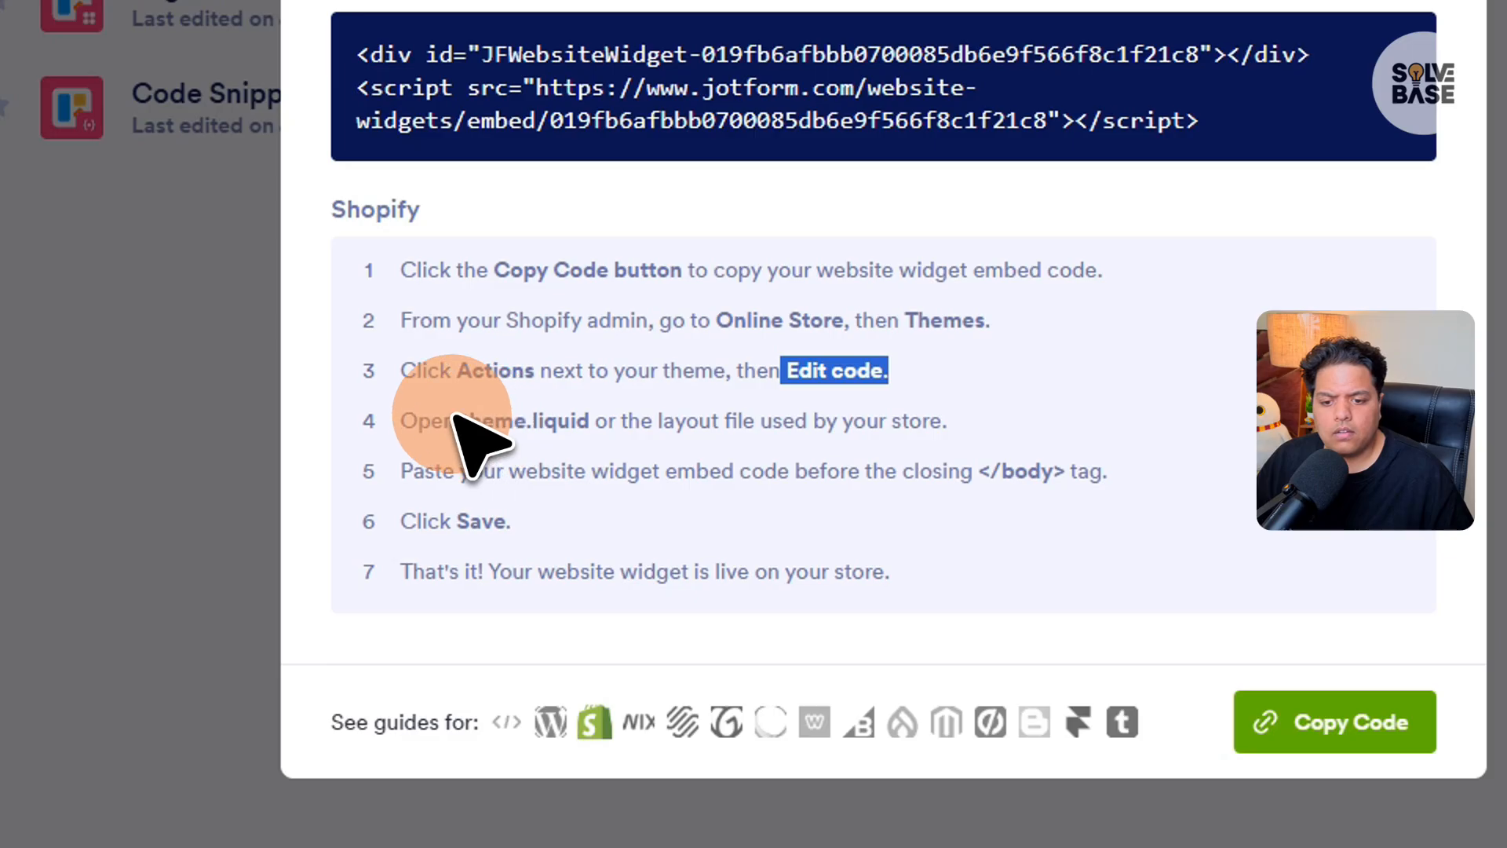
{"action": "left_click_drag", "start_coordinate": [461, 420], "coordinate": [590, 422]}
{"action": "left_click", "coordinate": [745, 426]}
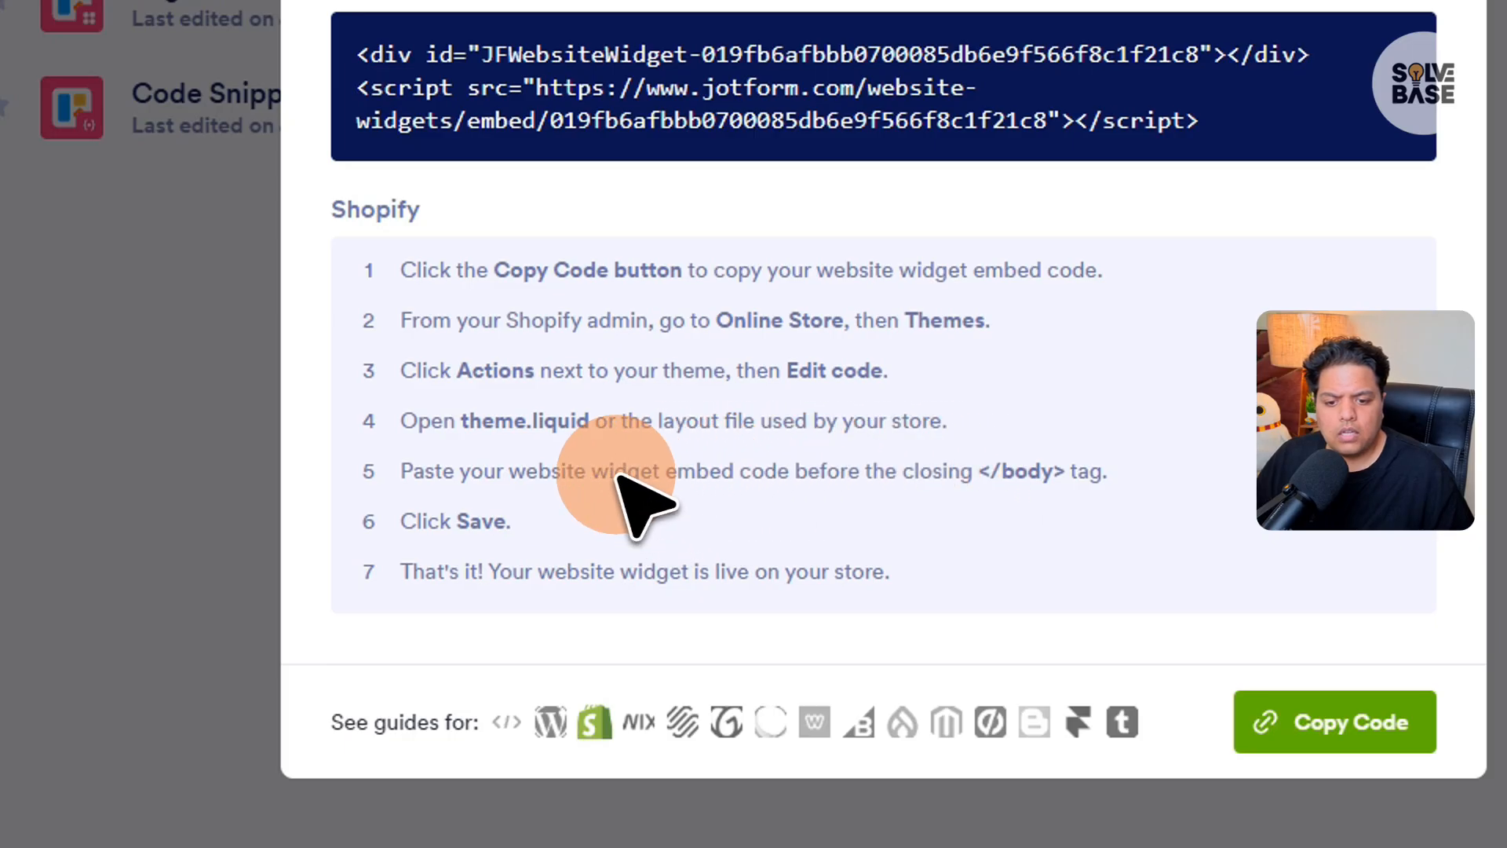
{"action": "left_click_drag", "start_coordinate": [609, 471], "coordinate": [788, 481]}
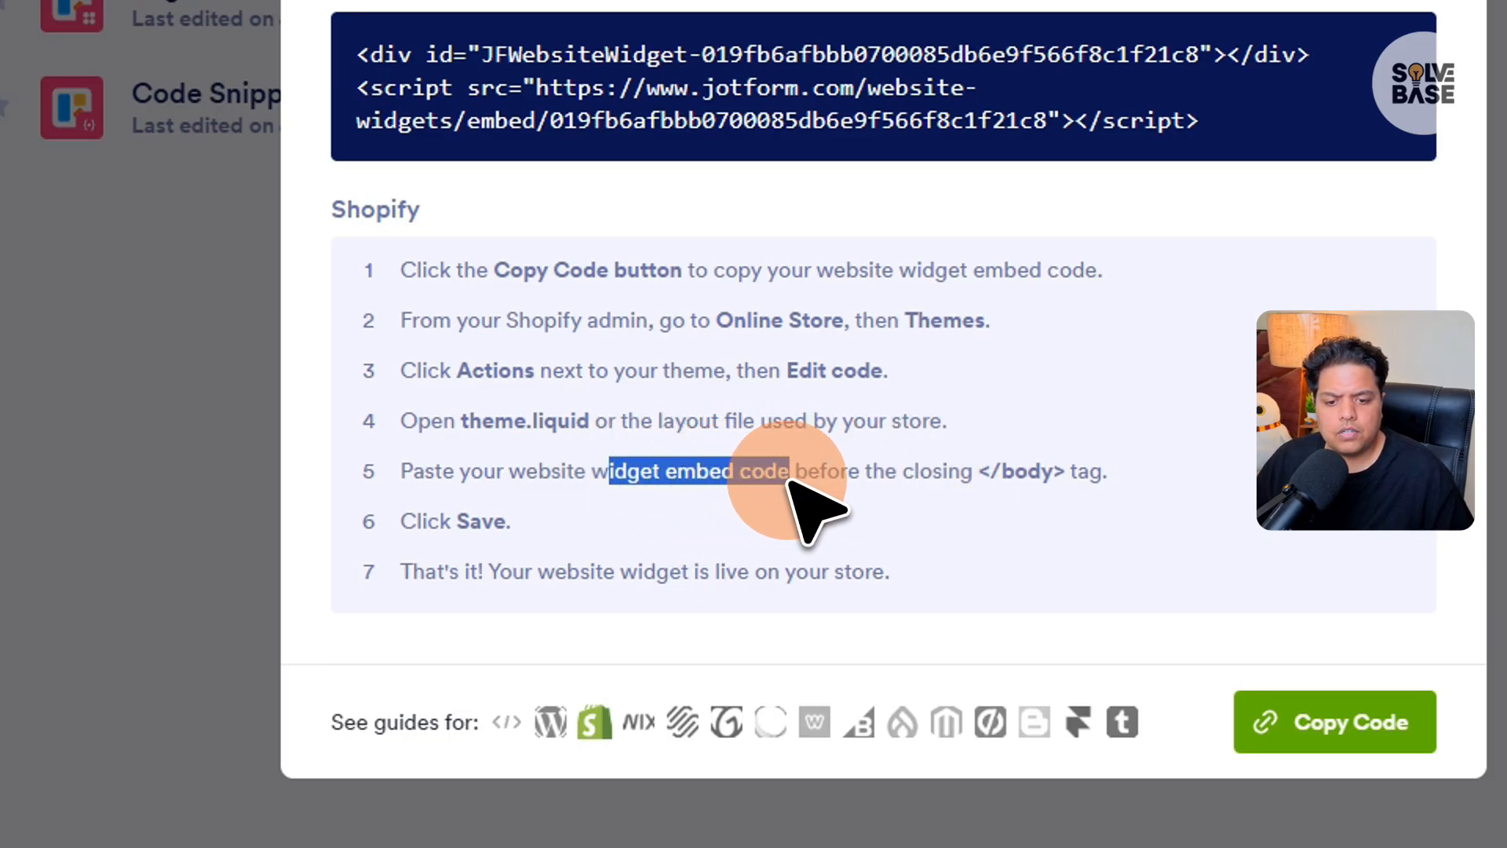
{"action": "left_click", "coordinate": [1040, 572]}
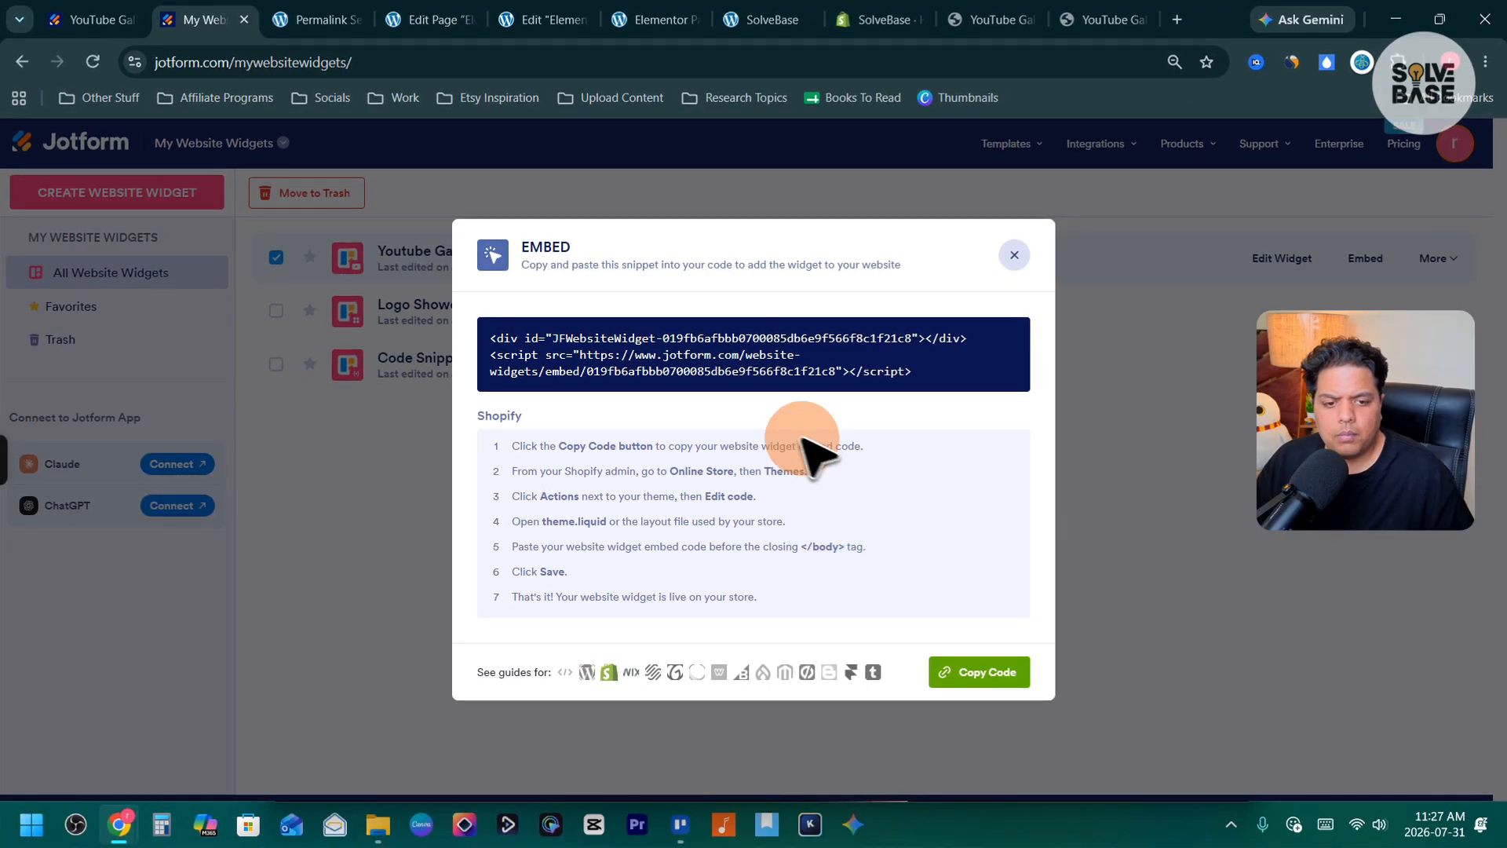
Return to the Shopify page editor and review the embed code in the content's HTML view.
{"action": "left_click", "coordinate": [876, 20]}
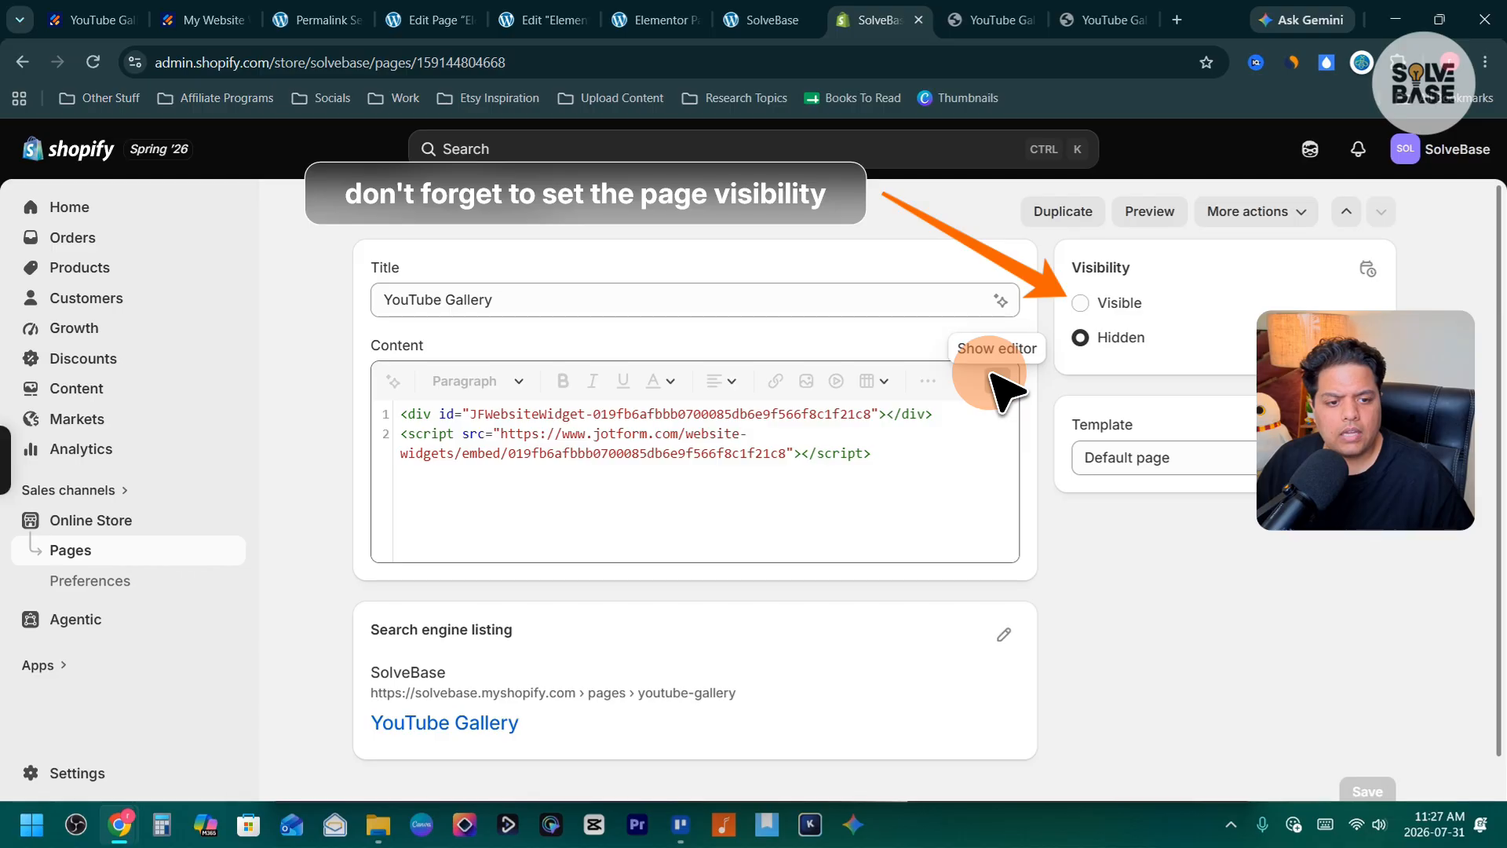
{"action": "left_click", "coordinate": [995, 383]}
{"action": "left_click", "coordinate": [996, 382]}
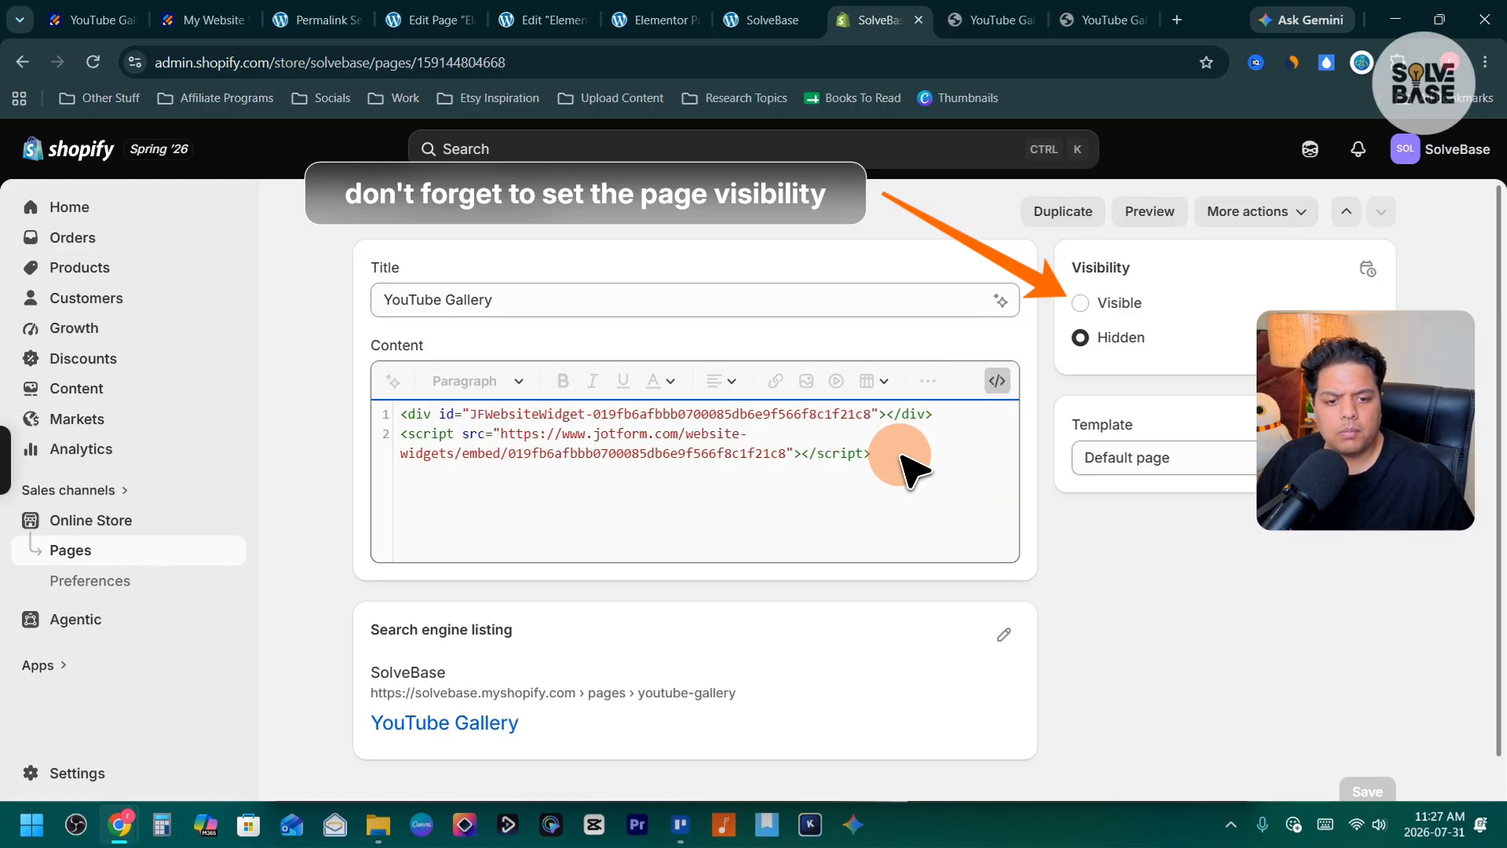
{"action": "left_click_drag", "start_coordinate": [903, 454], "coordinate": [410, 412]}
{"action": "left_click", "coordinate": [589, 438]}
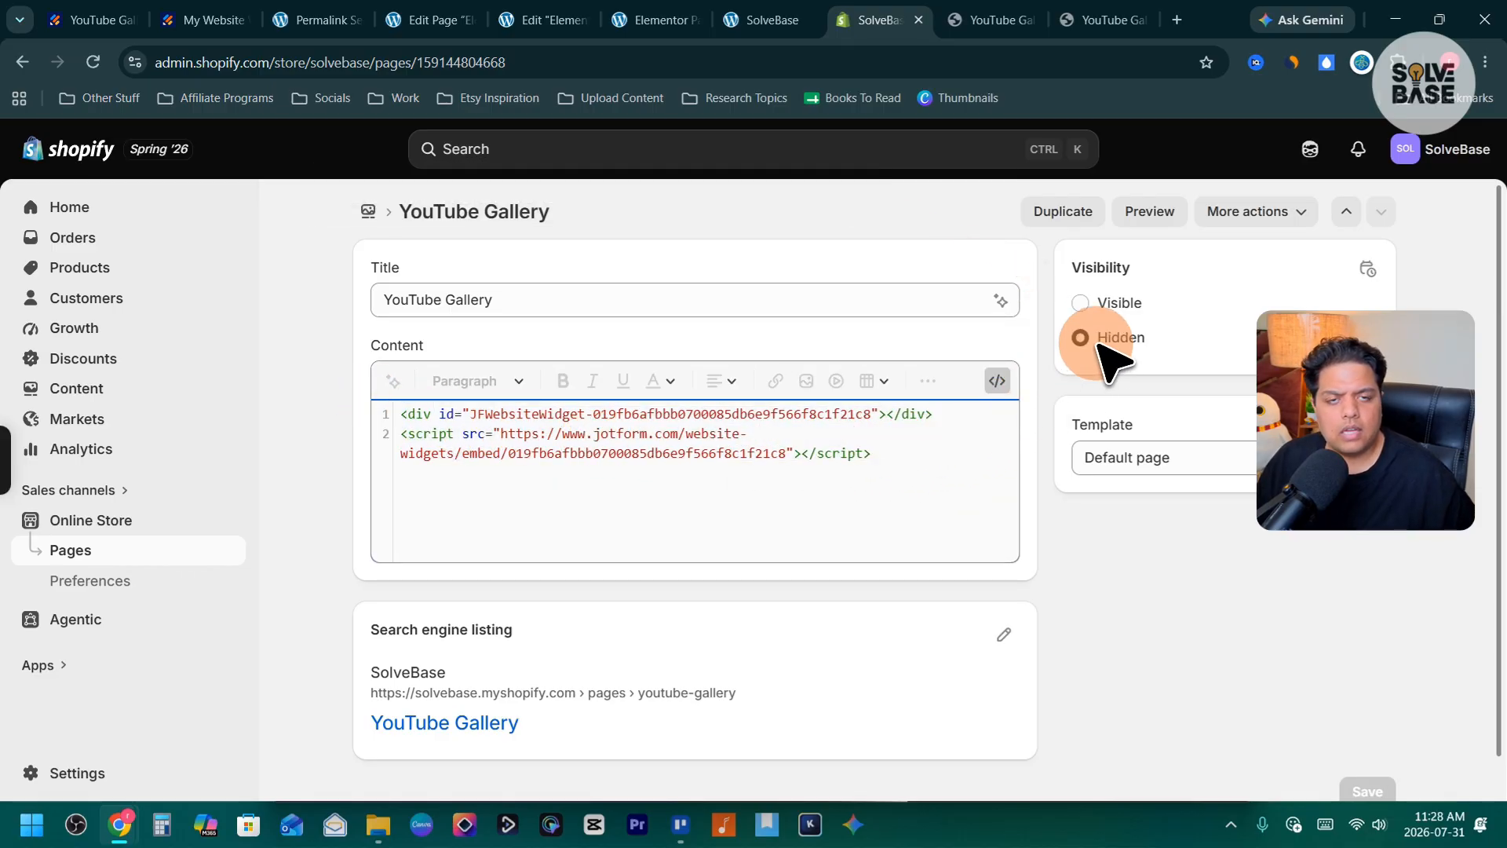
Preview the YouTube Gallery page again, look through the embedded videos and reload the preview.
{"action": "left_click", "coordinate": [1152, 209]}
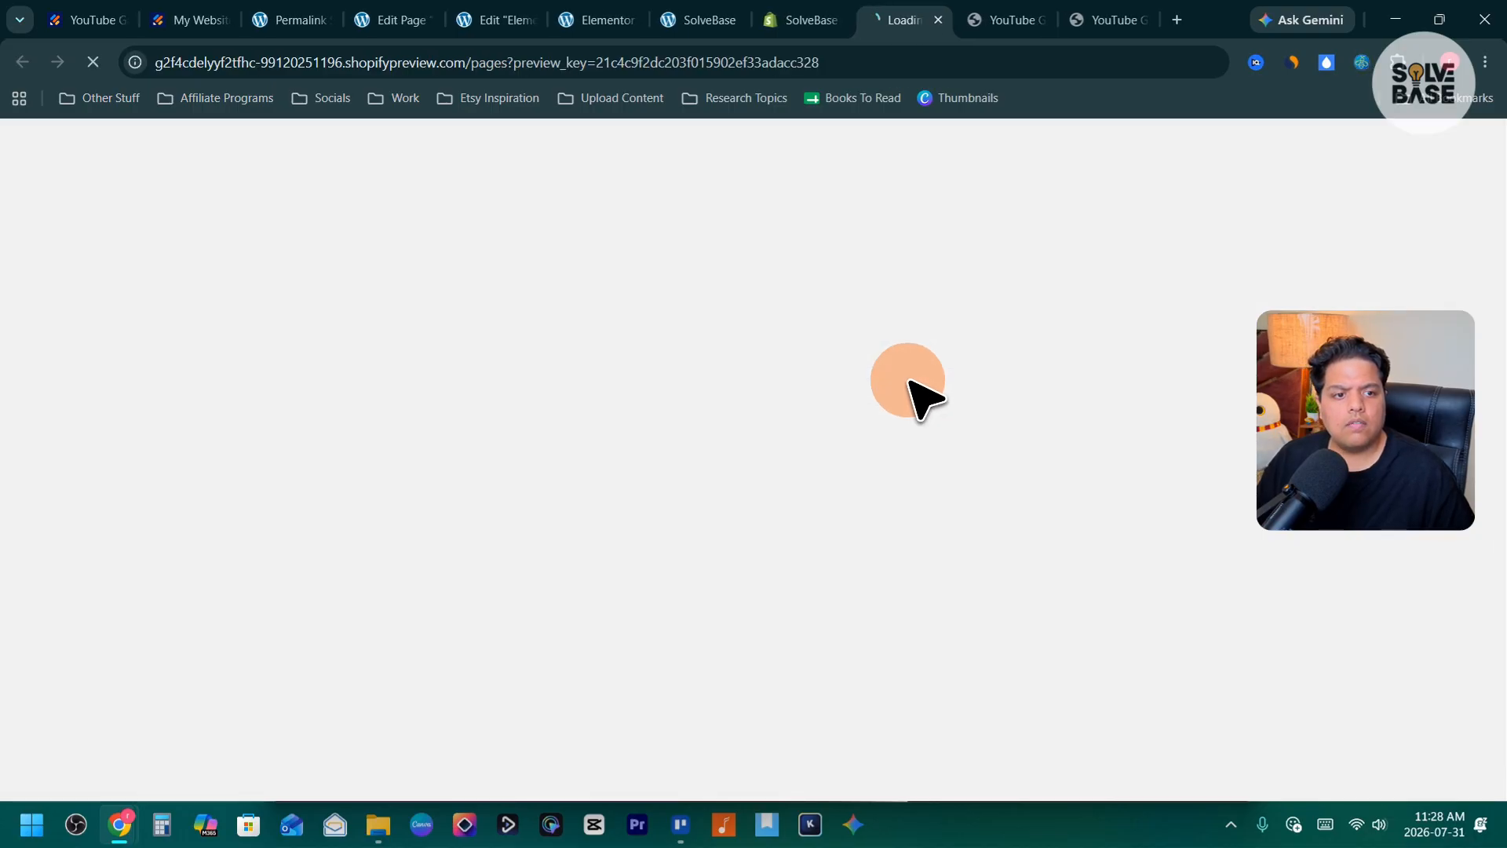
{"action": "scroll", "coordinate": [863, 400], "scroll_direction": "down", "scroll_amount": 6}
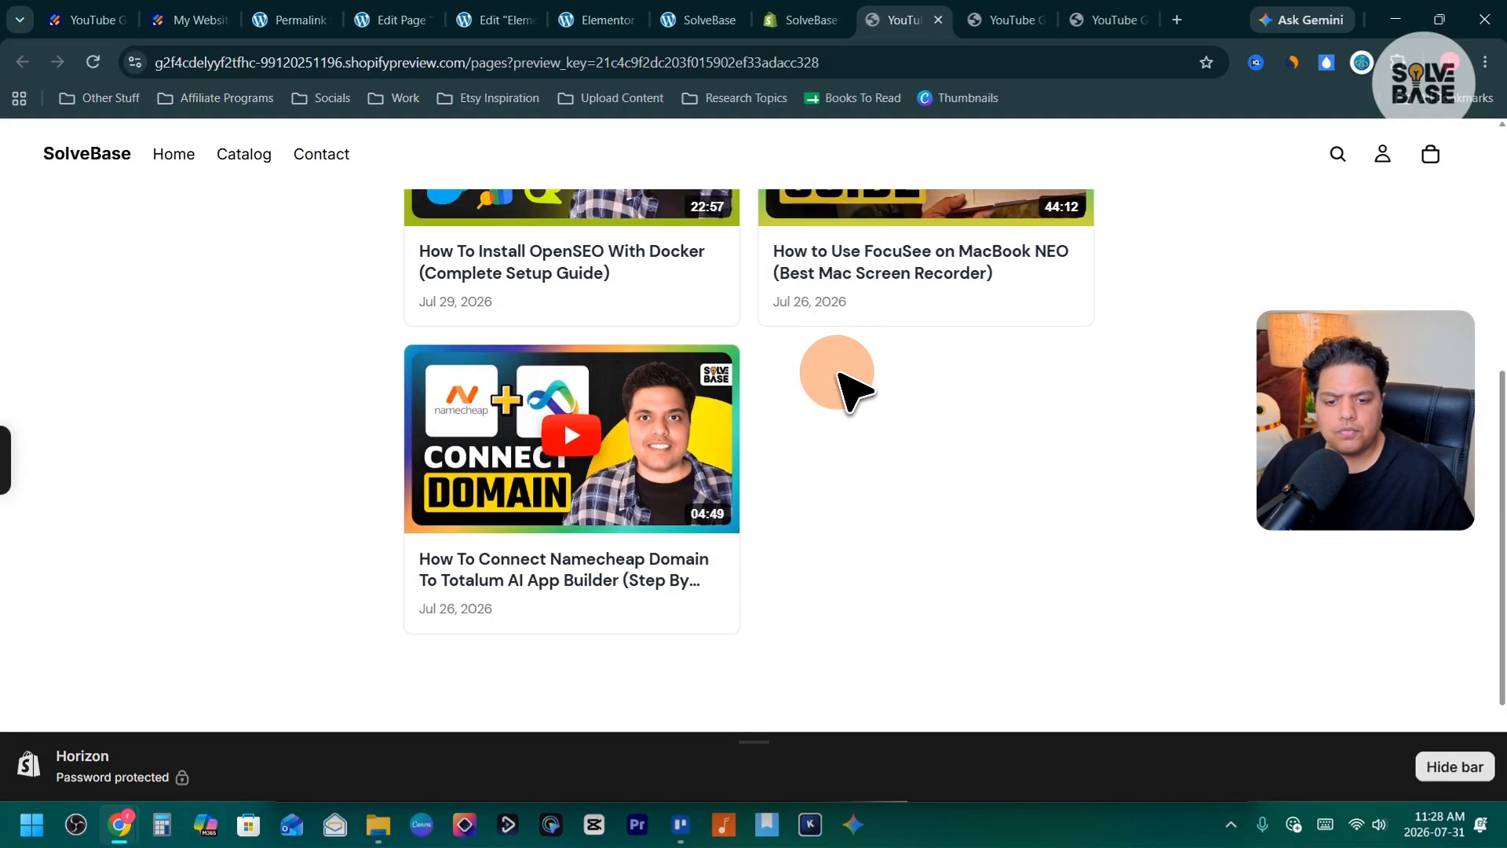
{"action": "scroll", "coordinate": [809, 404], "scroll_direction": "up", "scroll_amount": 6}
{"action": "left_click", "coordinate": [22, 62]}
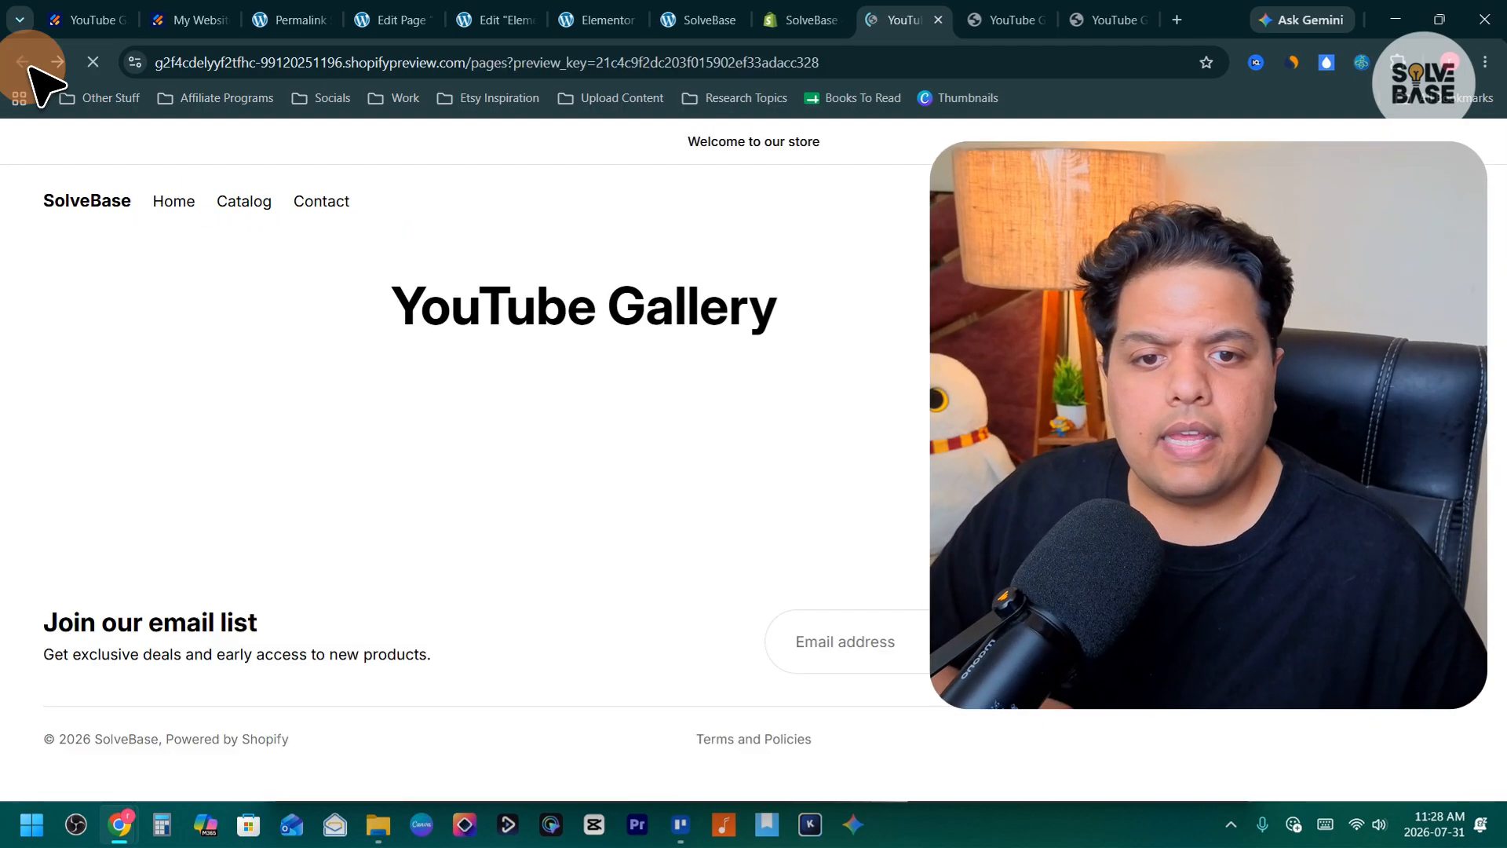